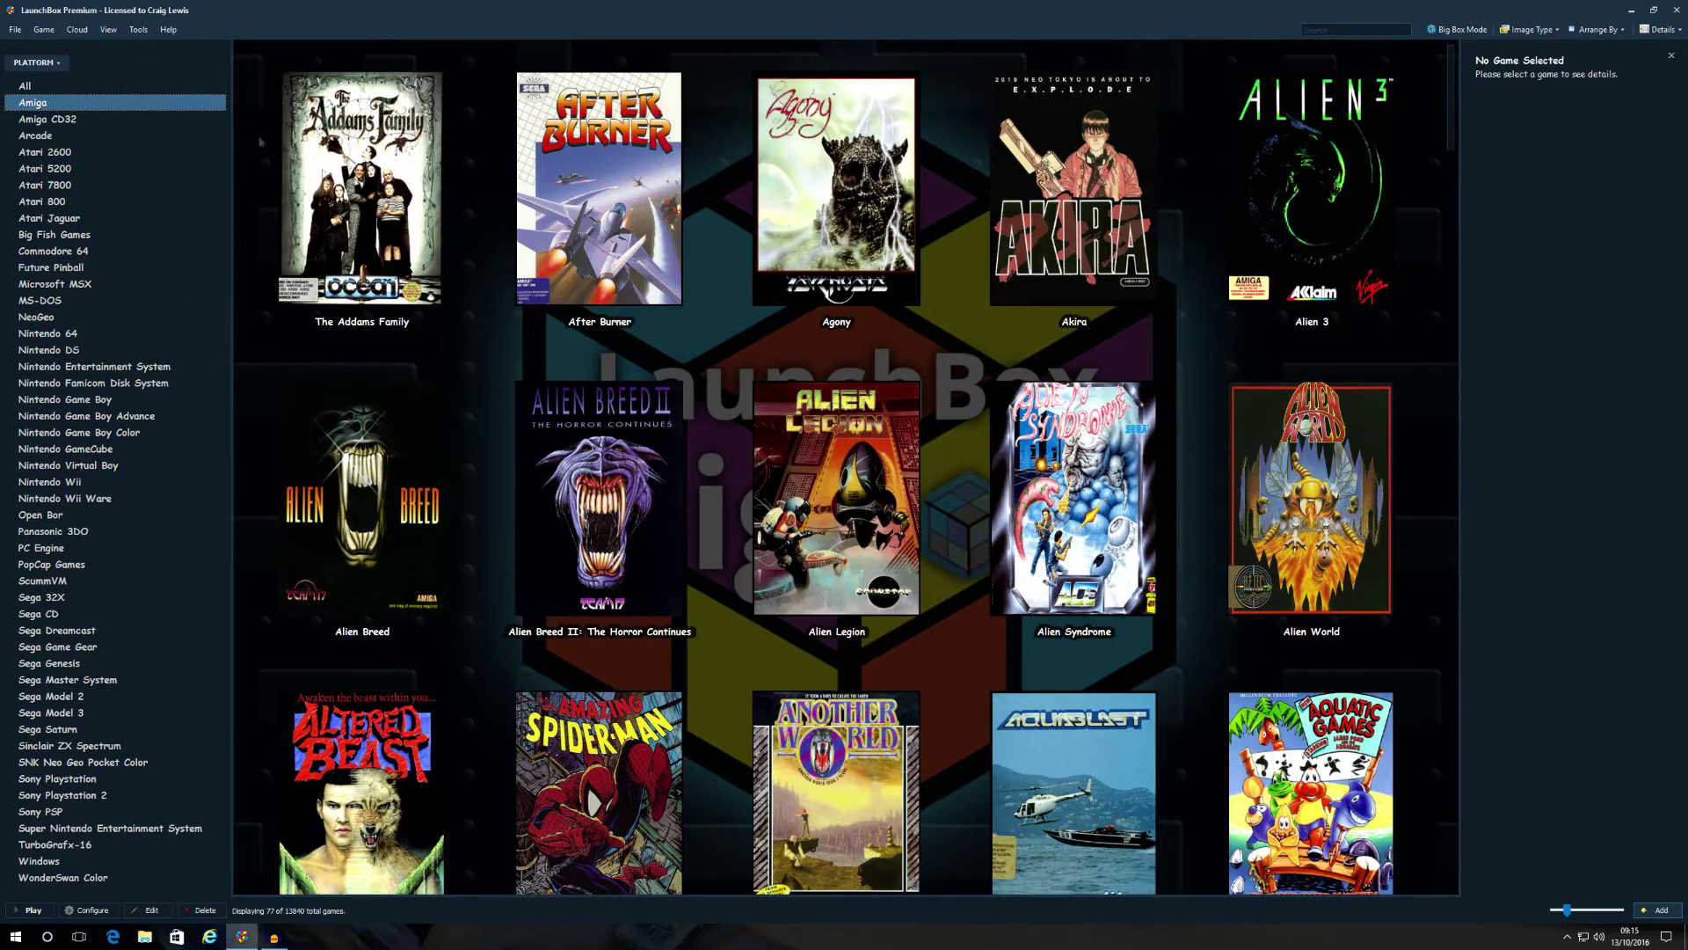
Scroll through the Amiga and Amiga CD32 game grids in LaunchBox, returning to the Amiga list
scroll(724, 356, "down", 5)
scroll(724, 358, "down", 8)
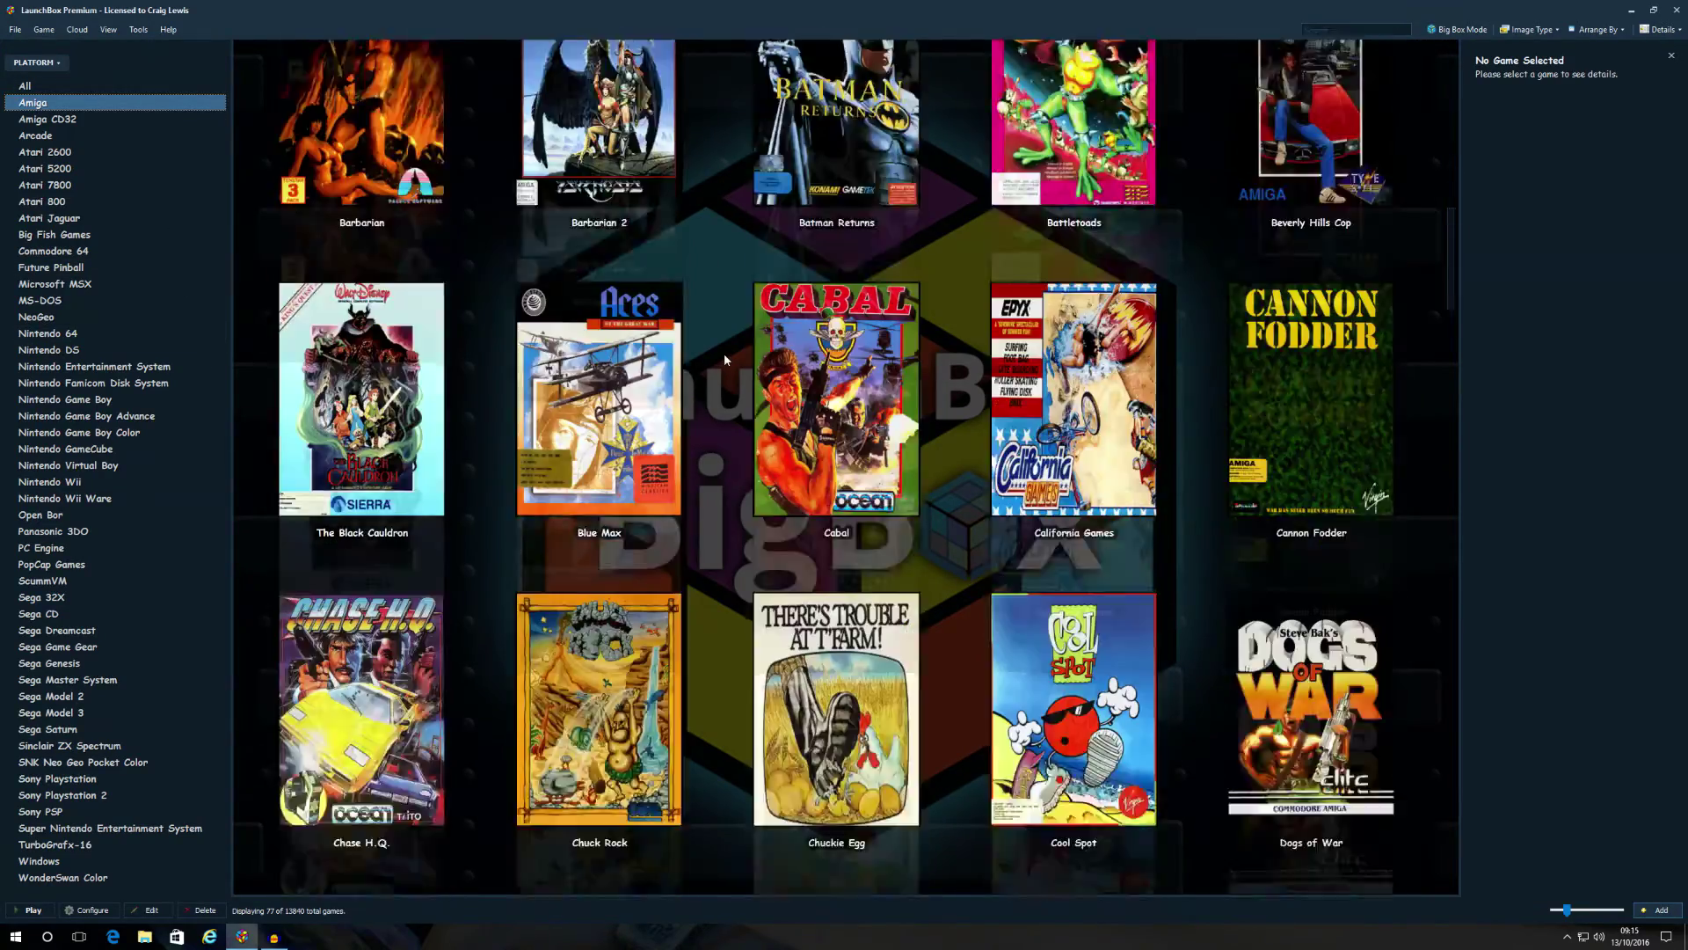
scroll(716, 352, "up", 10)
scroll(713, 343, "up", 3)
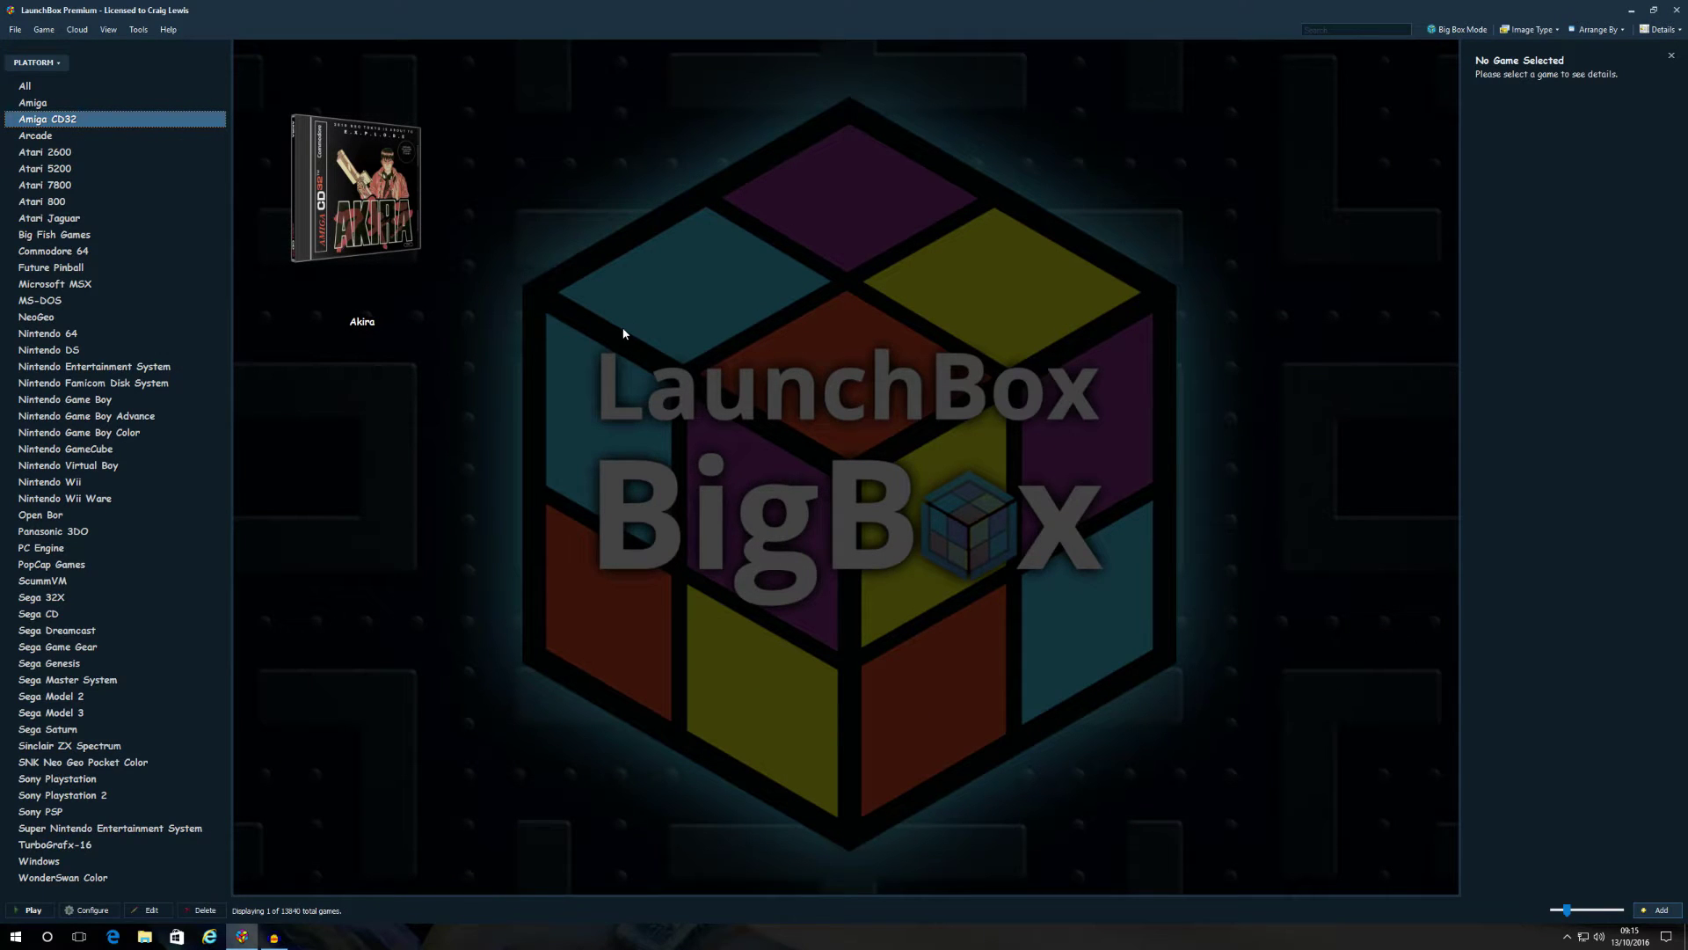
key("Up")
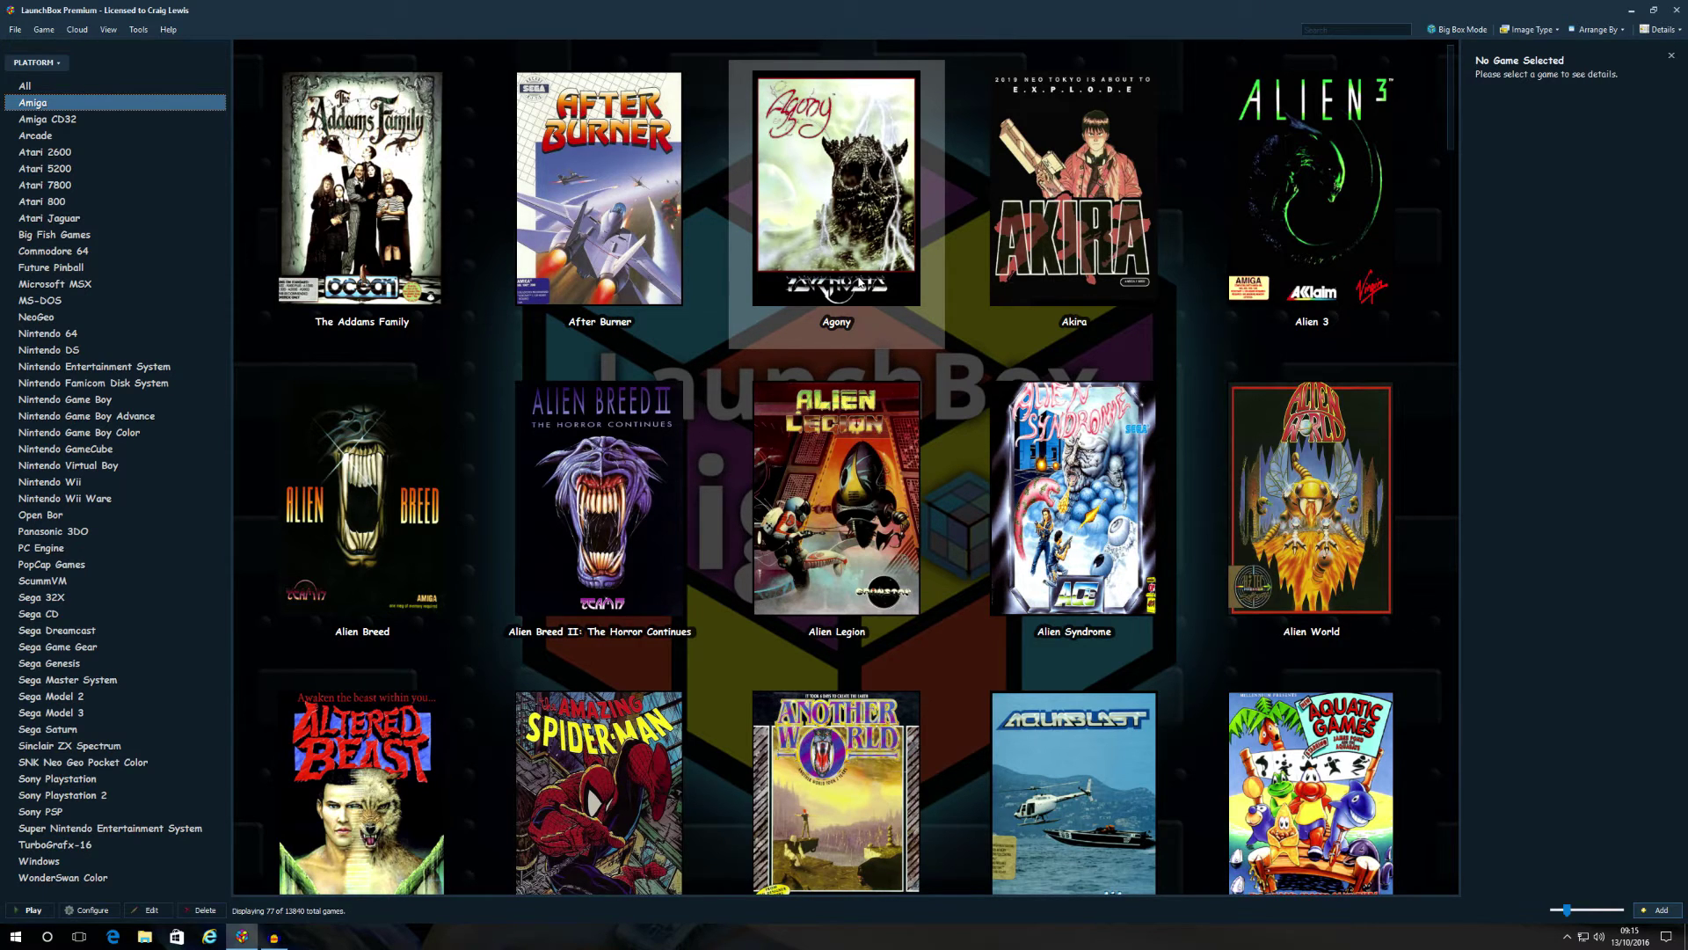
scroll(989, 356, "down", 3)
scroll(989, 355, "up", 3)
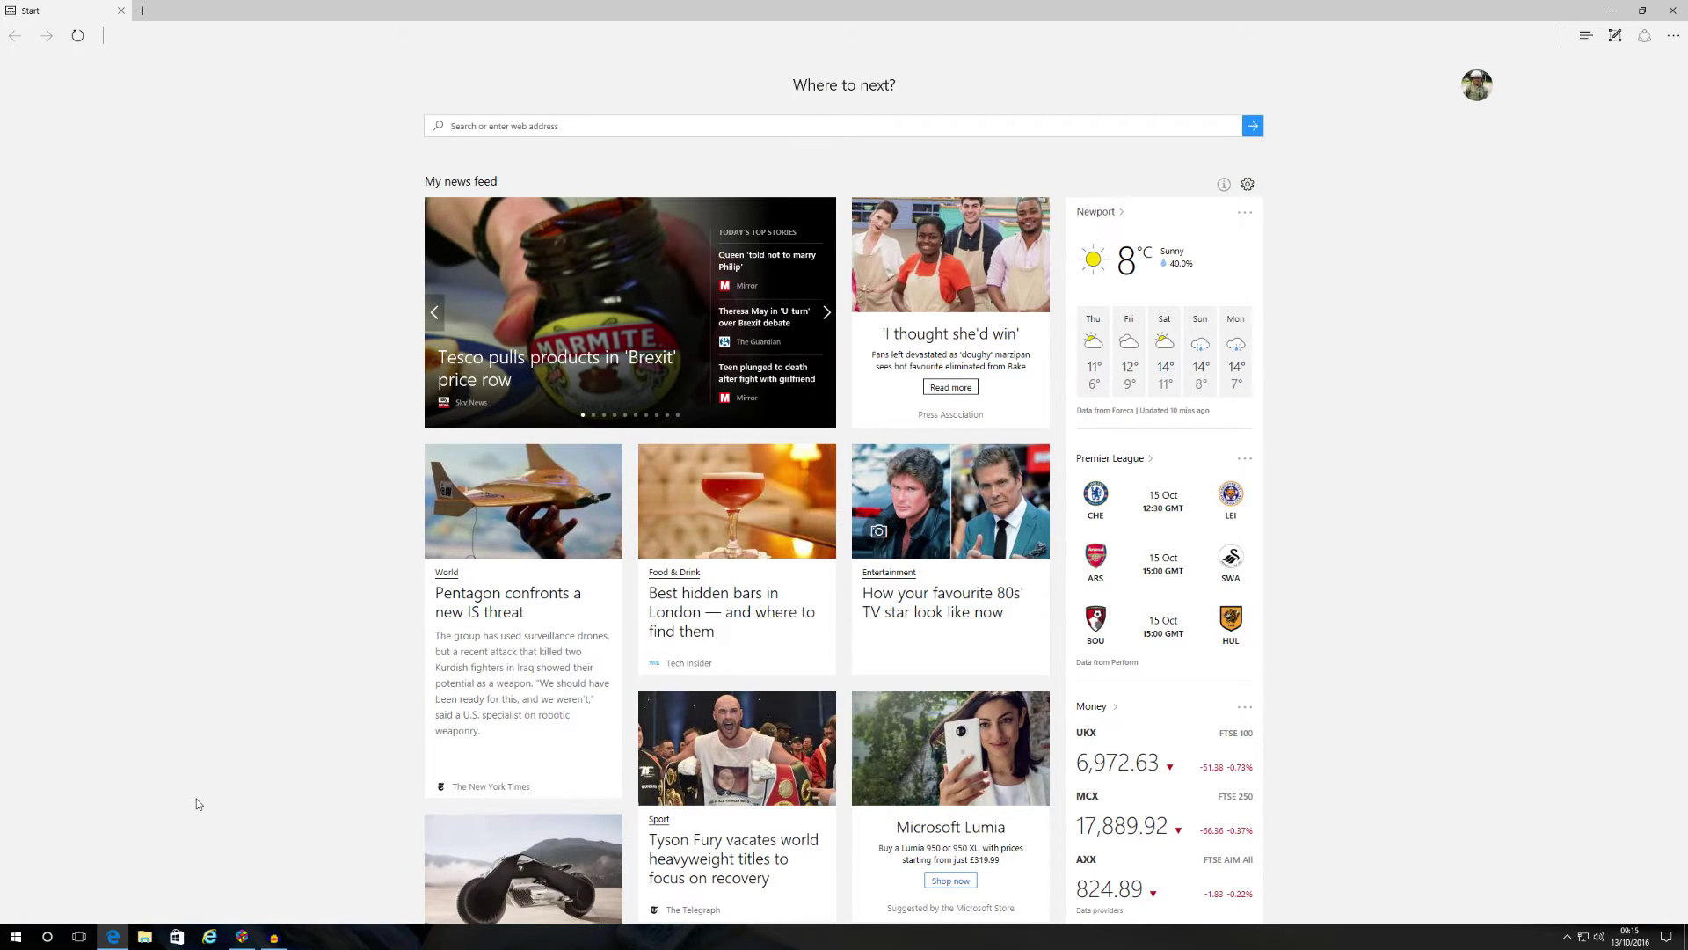
Search the web for 'fs uae' and go to the fs-uae.net download page
type("fs u")
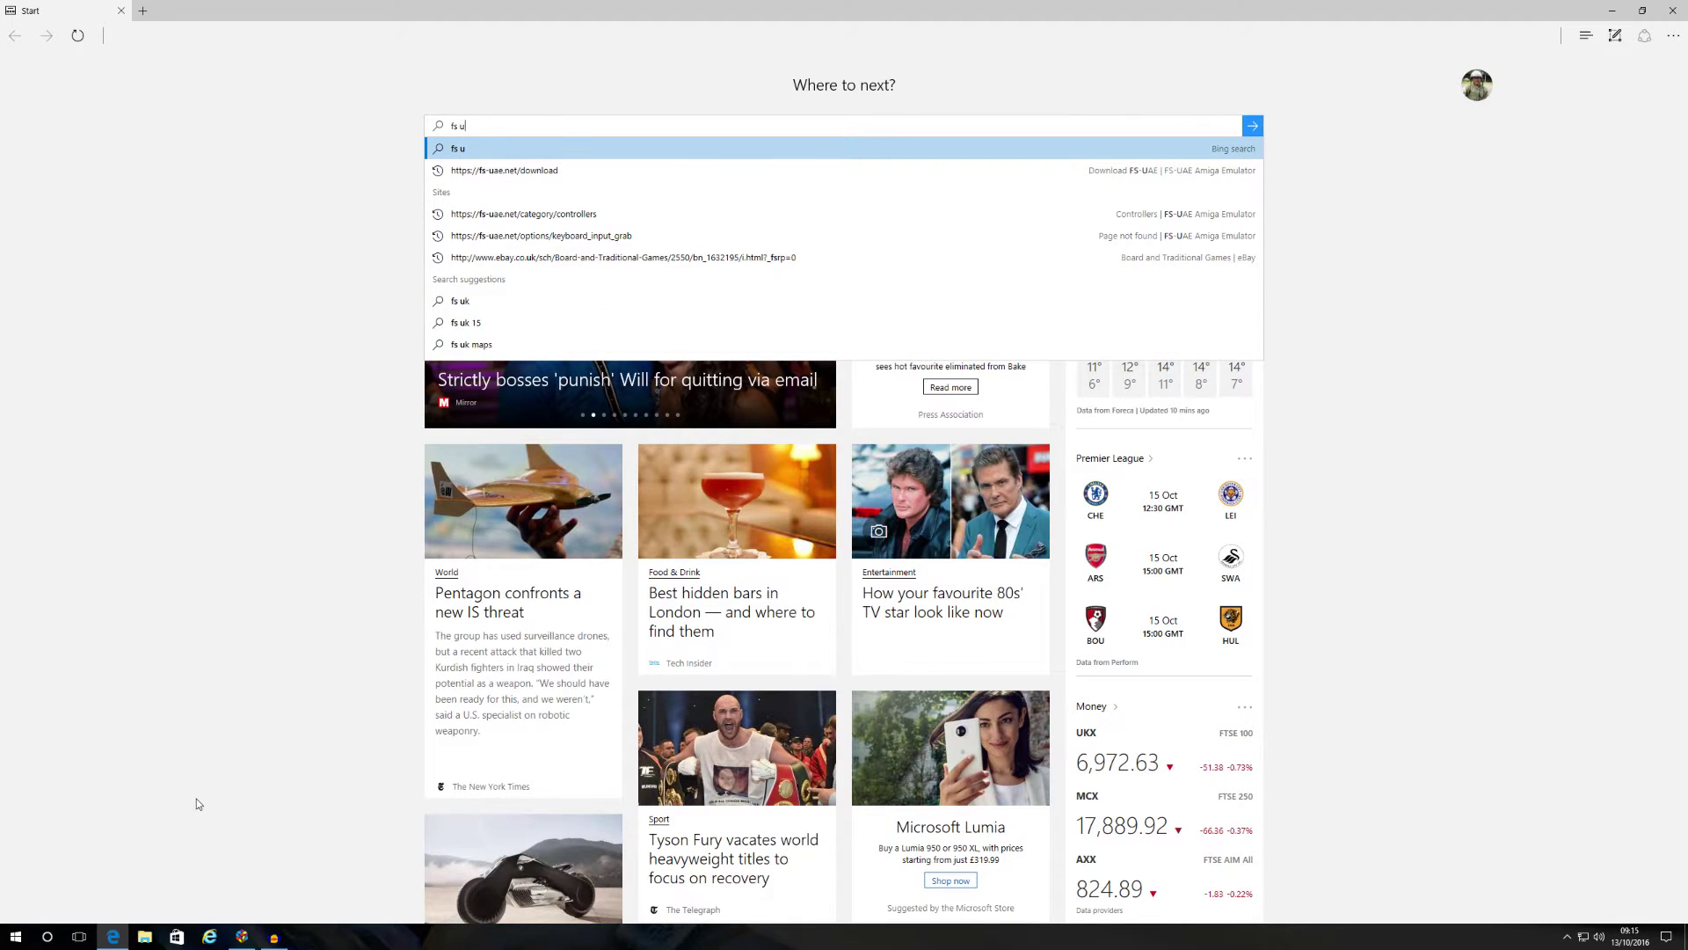
type("ae")
key("Return")
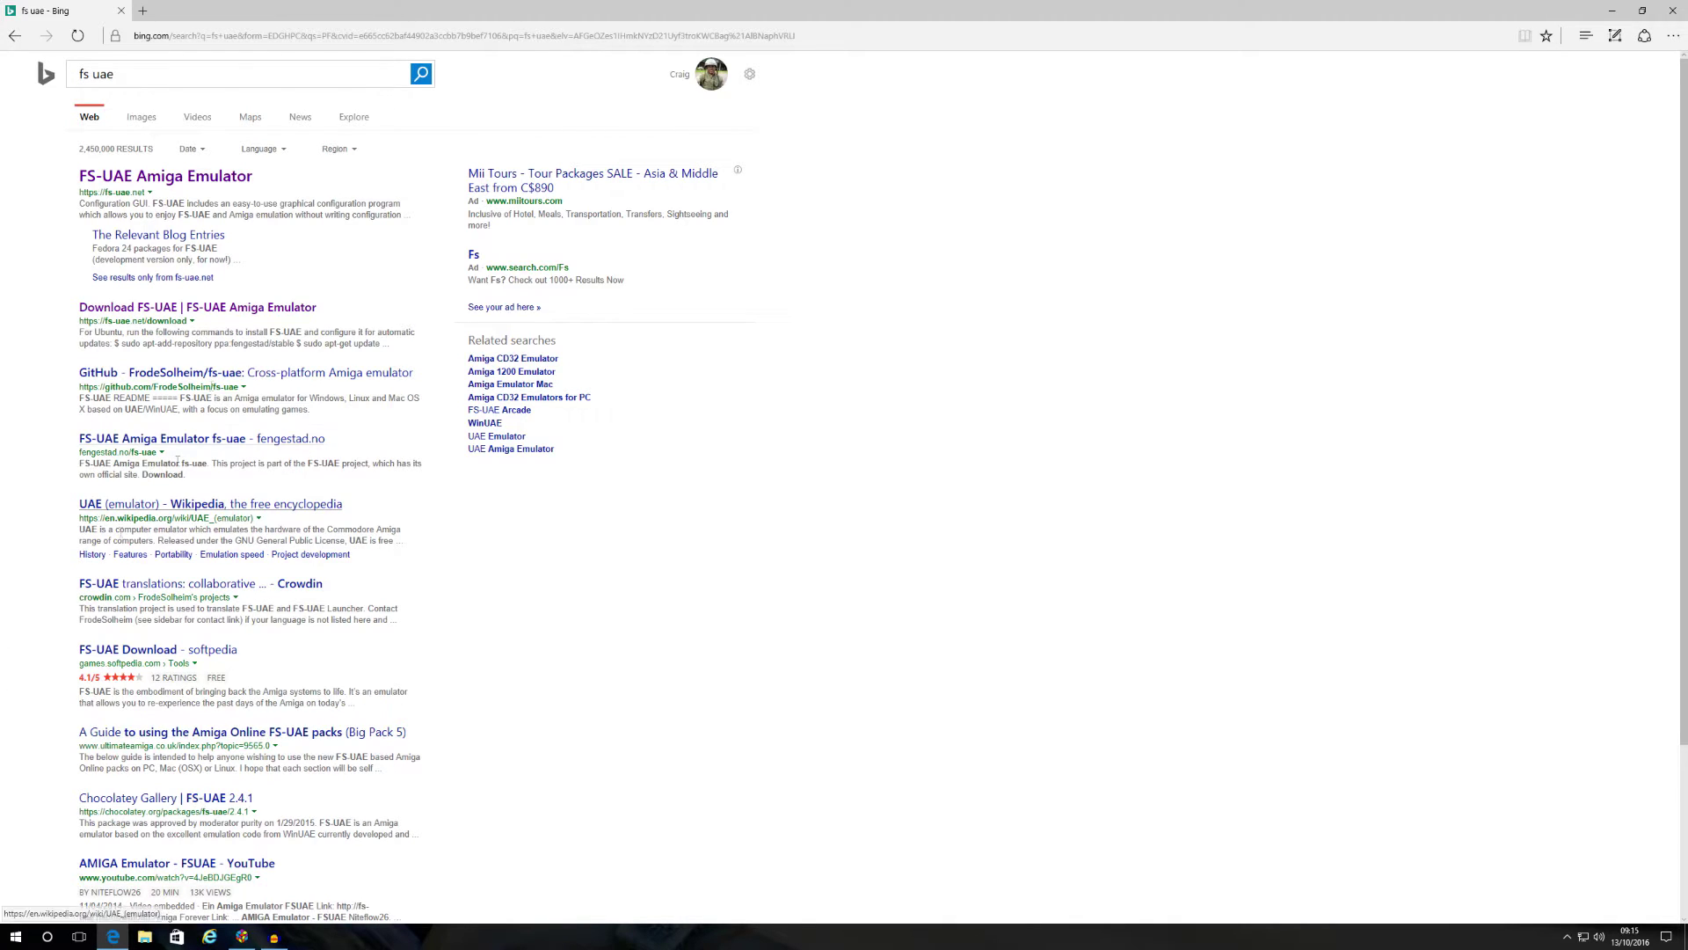
left_click(194, 175)
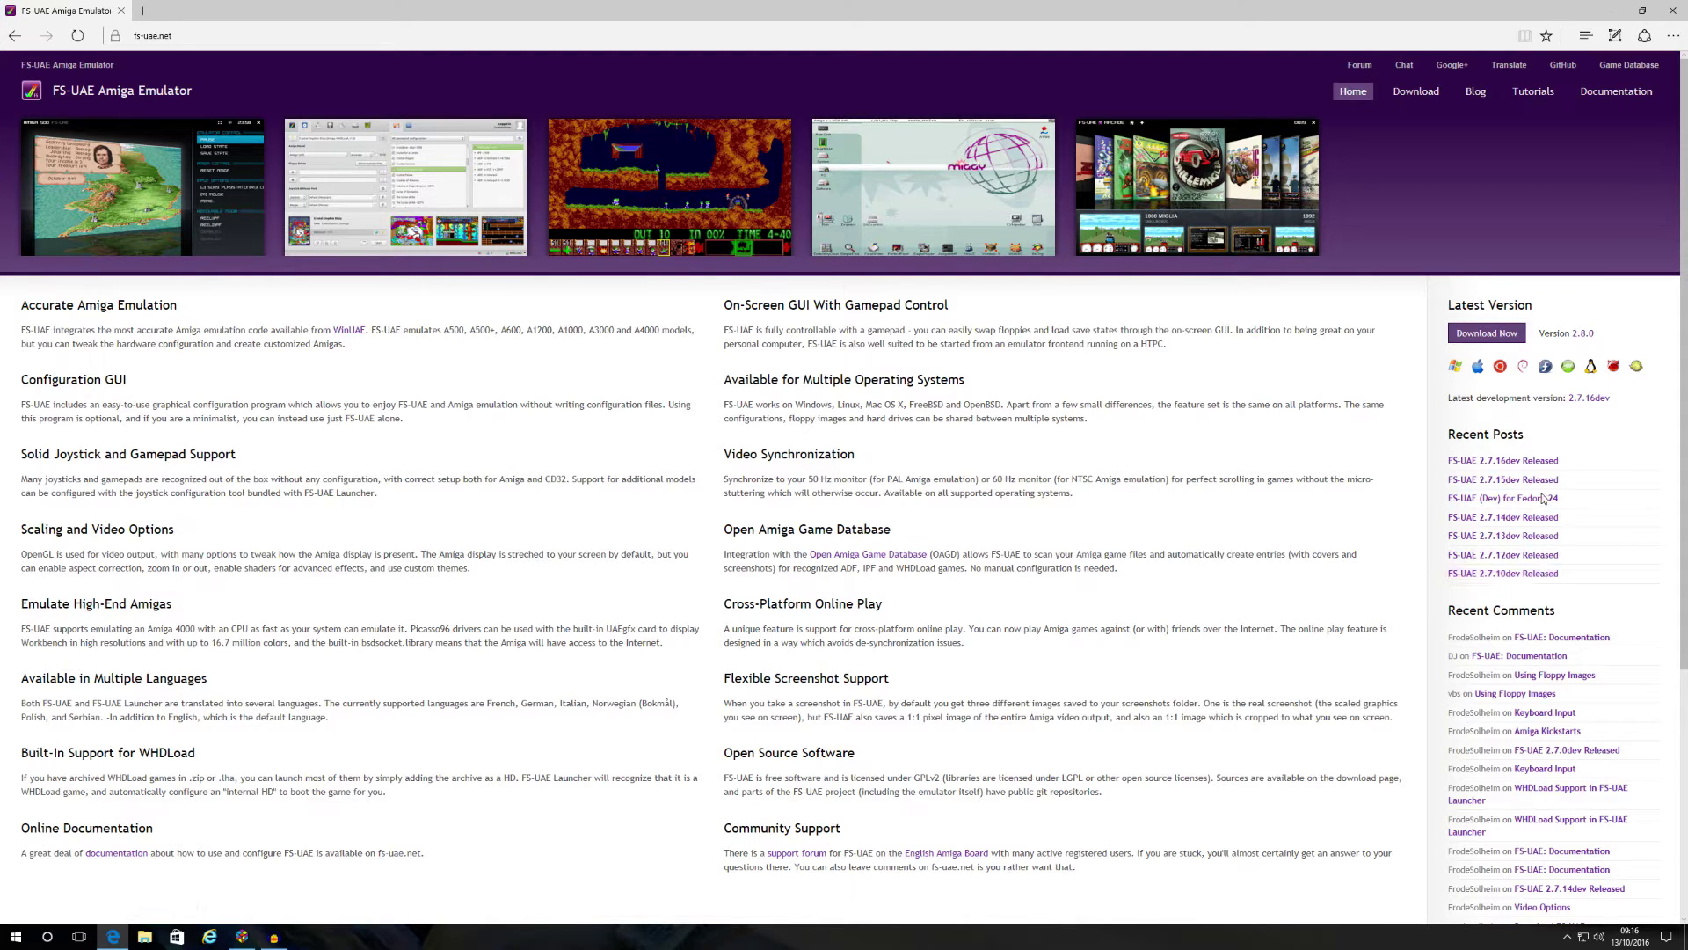
left_click(1416, 92)
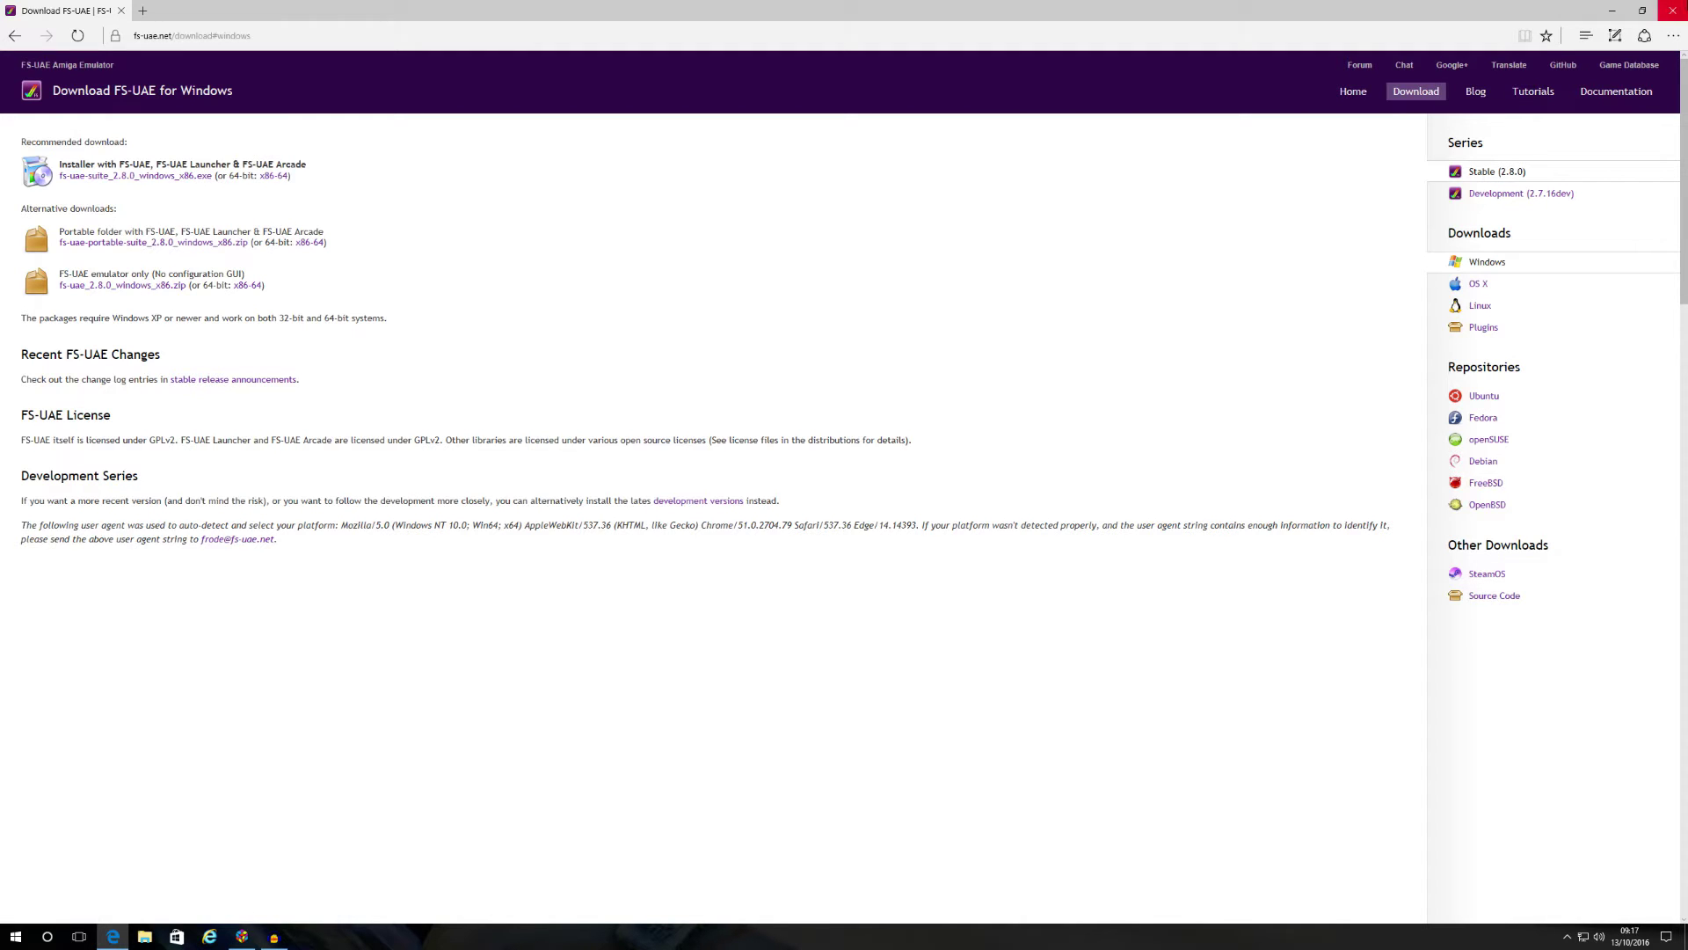
Close Edge after reviewing the FS-UAE 2.8.0 Windows downloads
left_click(1675, 11)
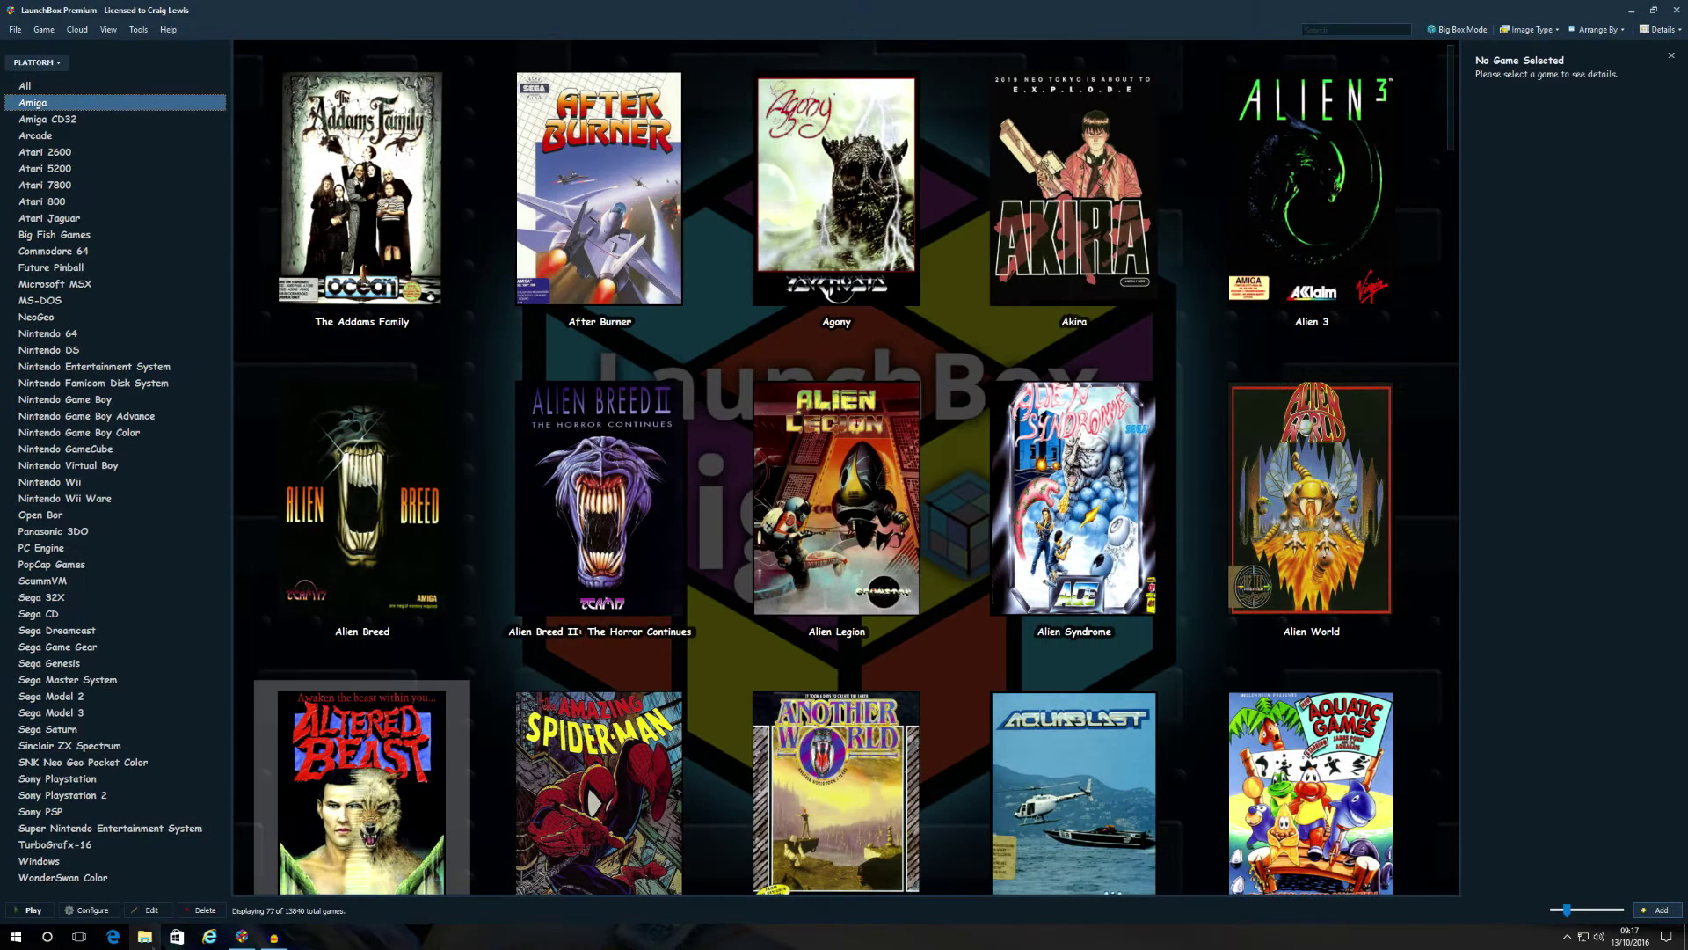
Open fs-uae-portable-suite_2.8.0_windows_x86-64 under Emulators on Arcade (G:), widening the Name column
left_click(157, 939)
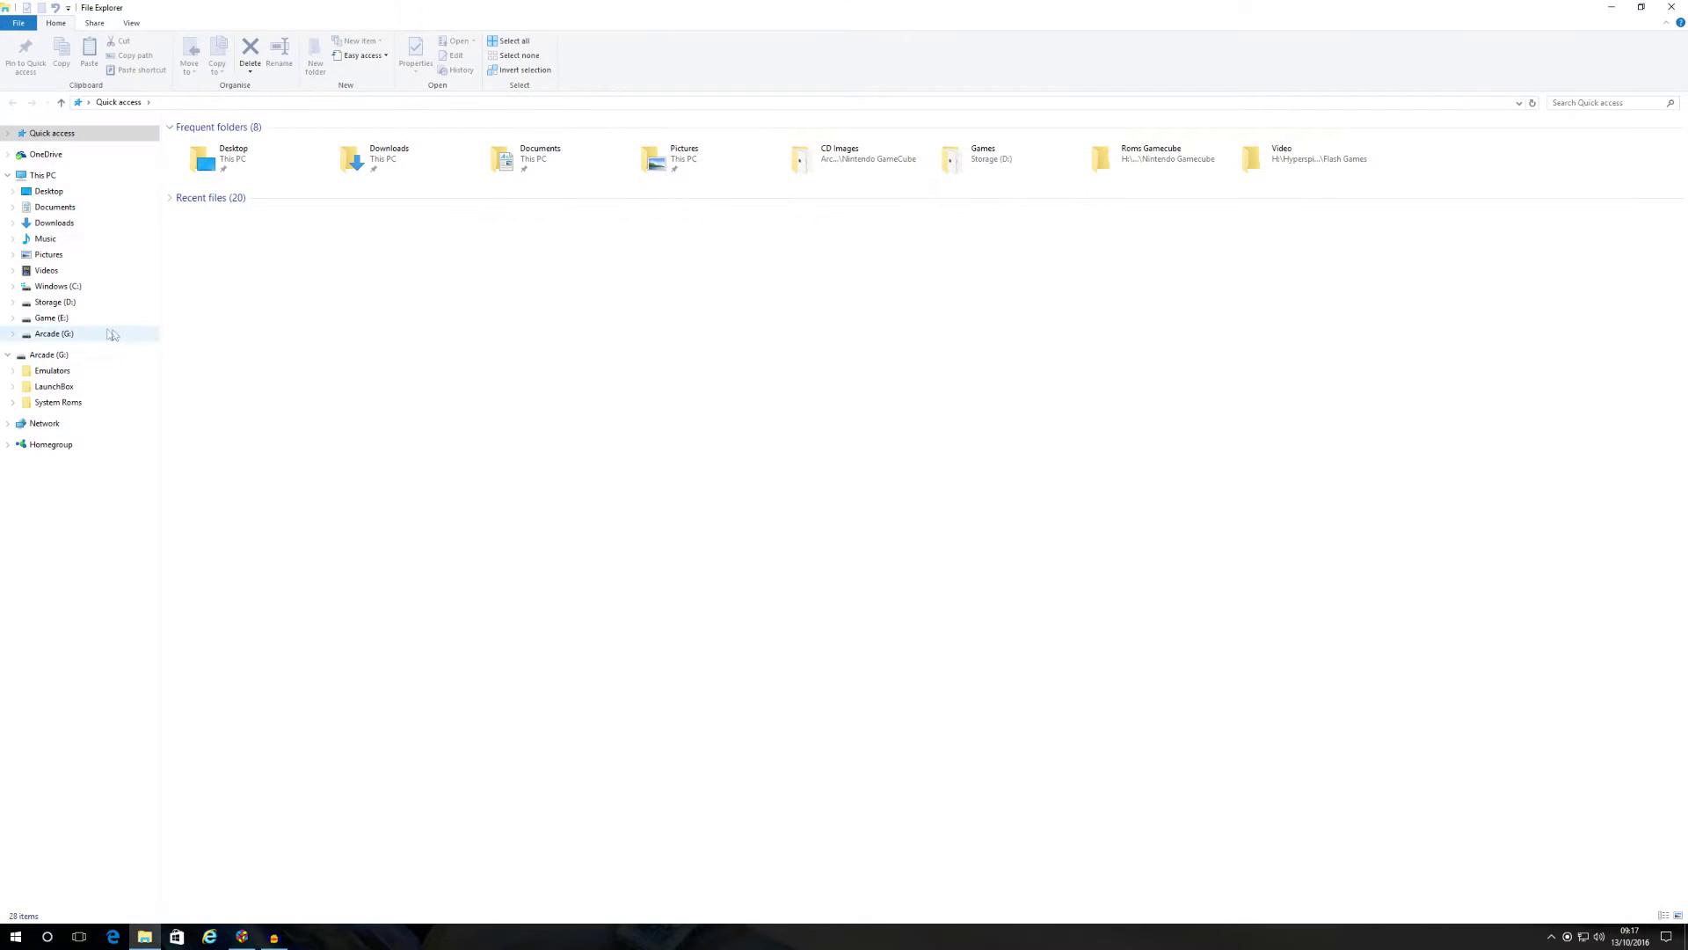
left_click(63, 371)
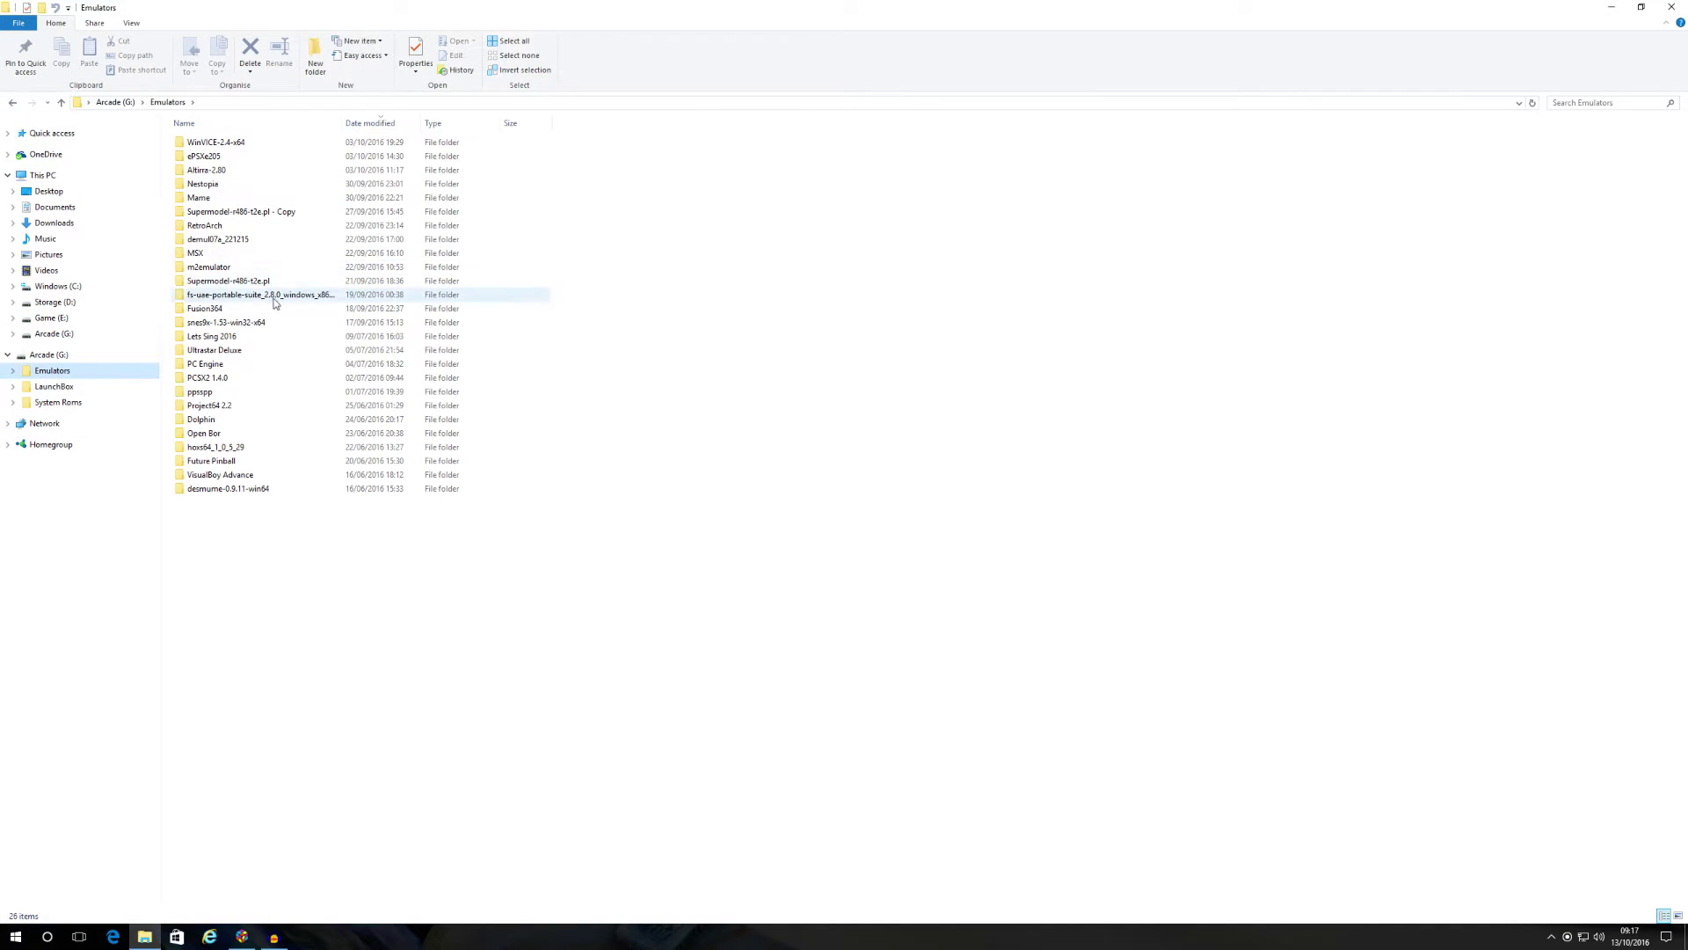
left_click(245, 302)
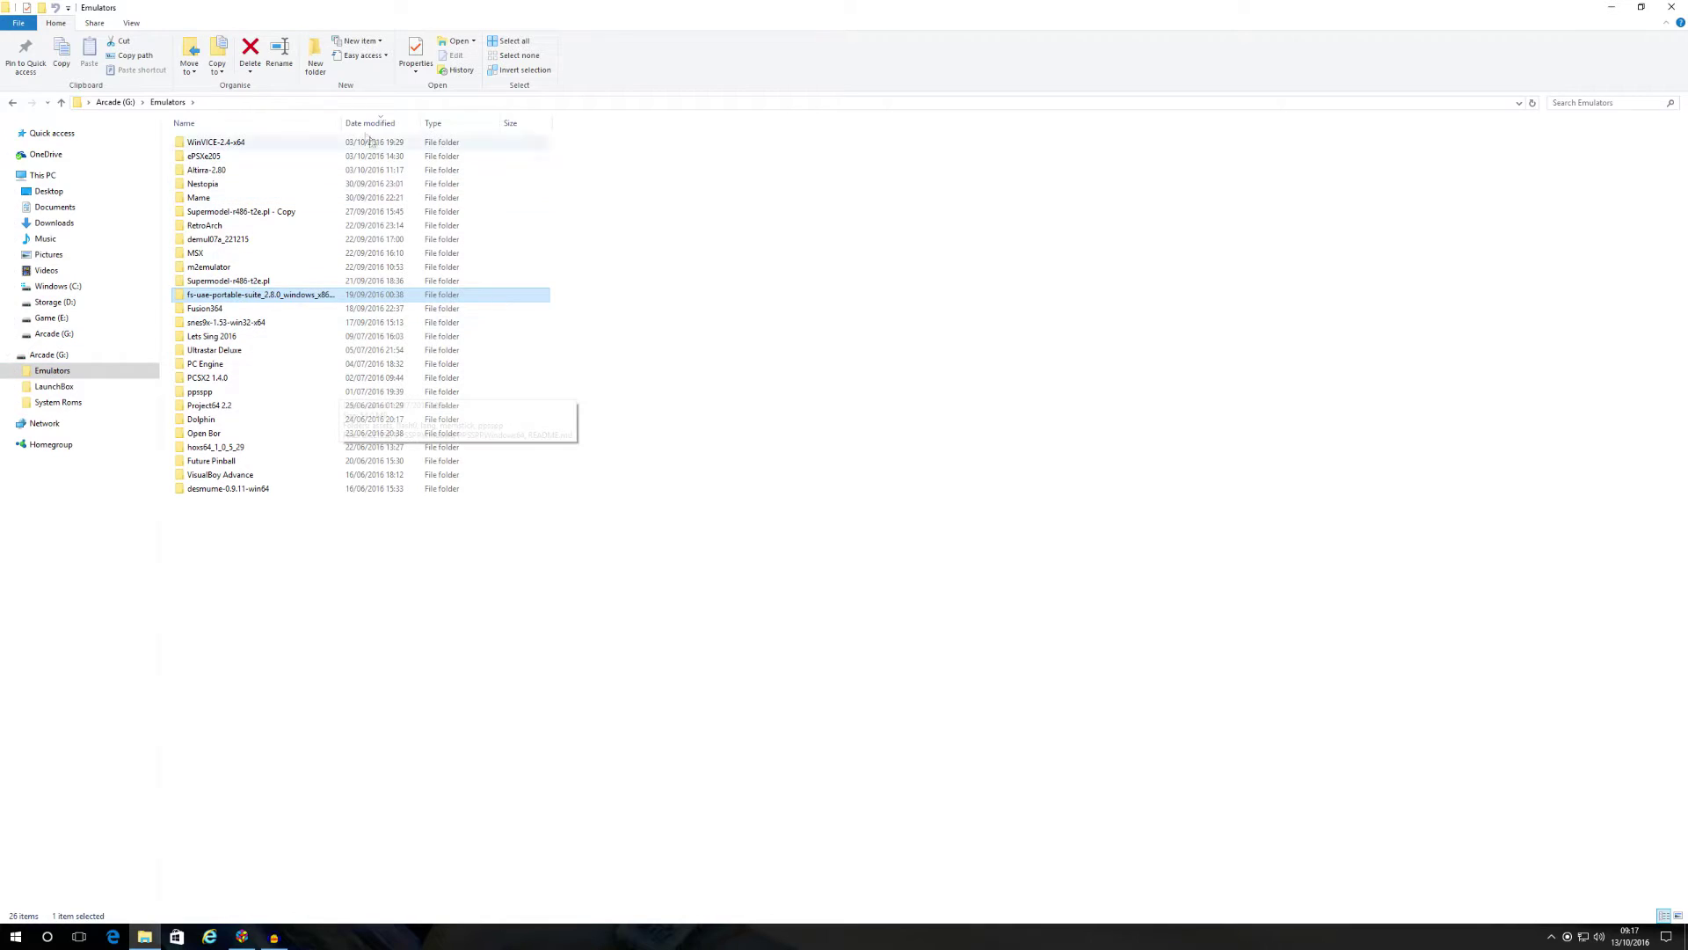
left_click_drag(343, 122, 414, 139)
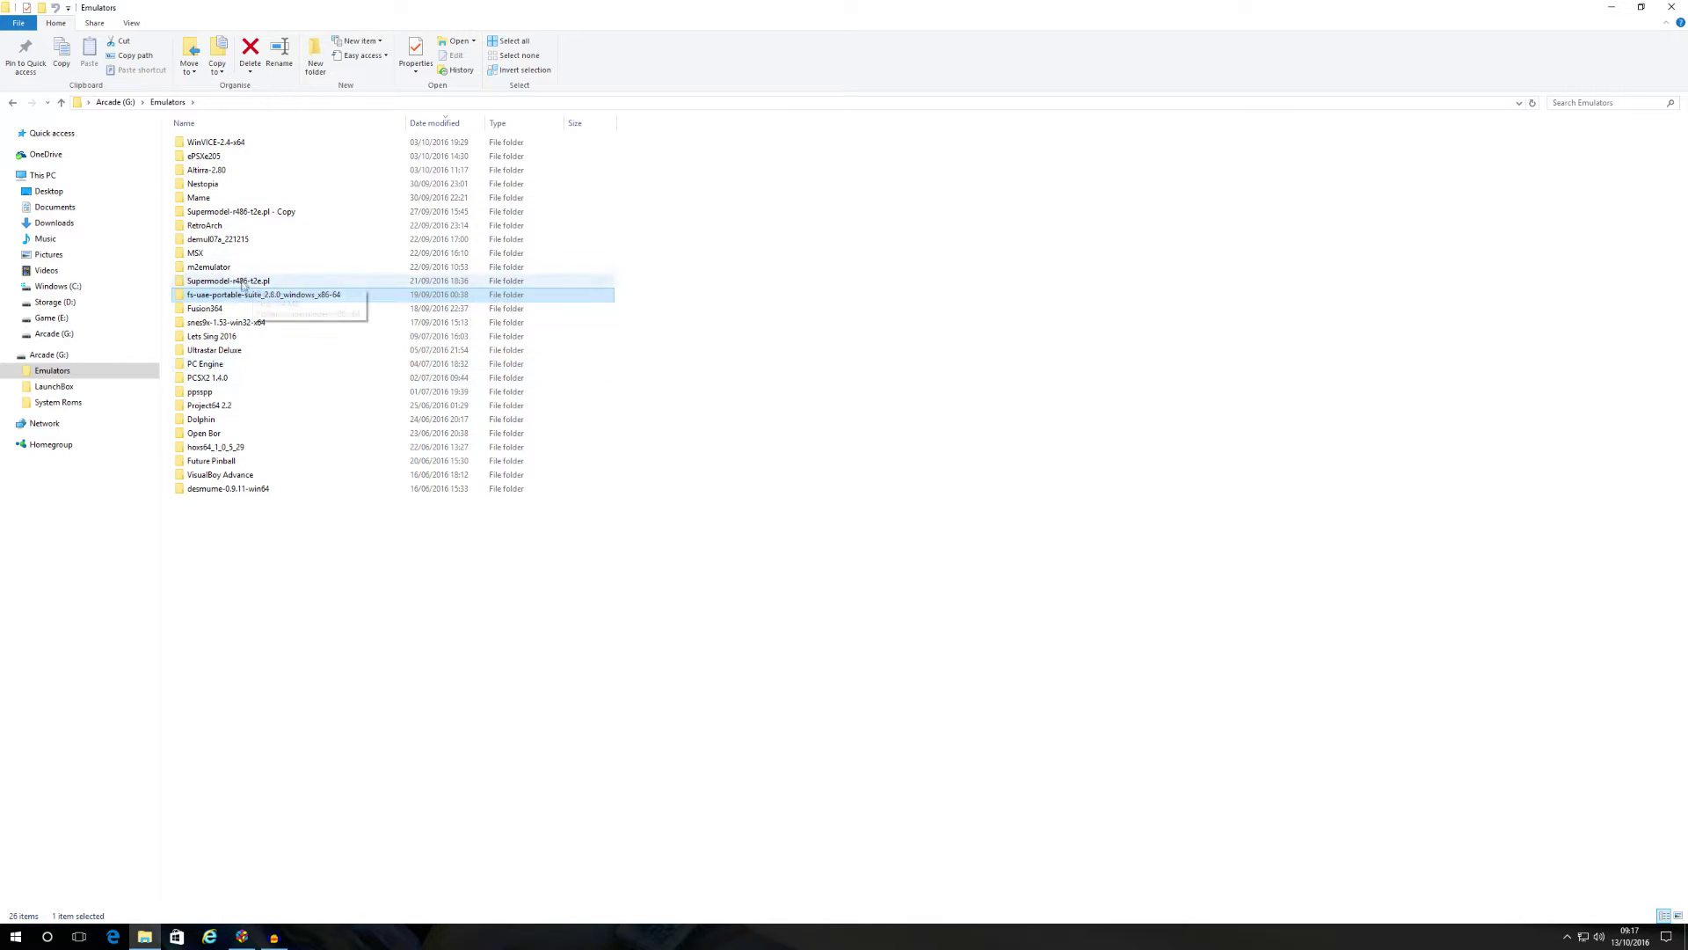
mouse_move(238, 300)
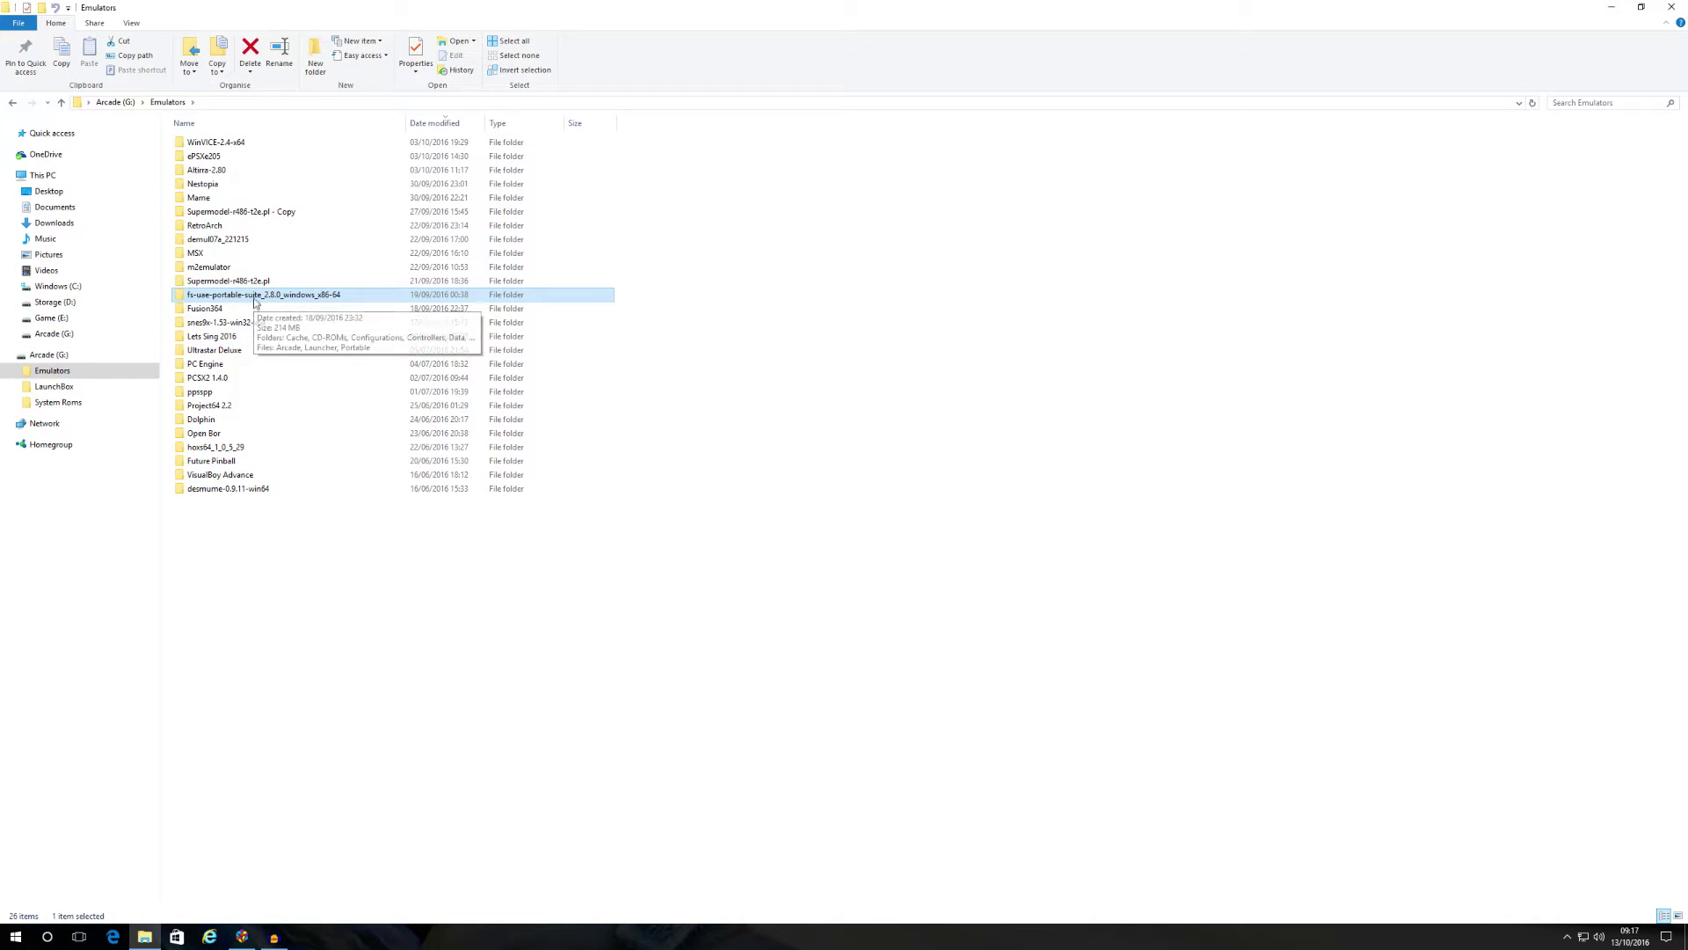
double_click(255, 298)
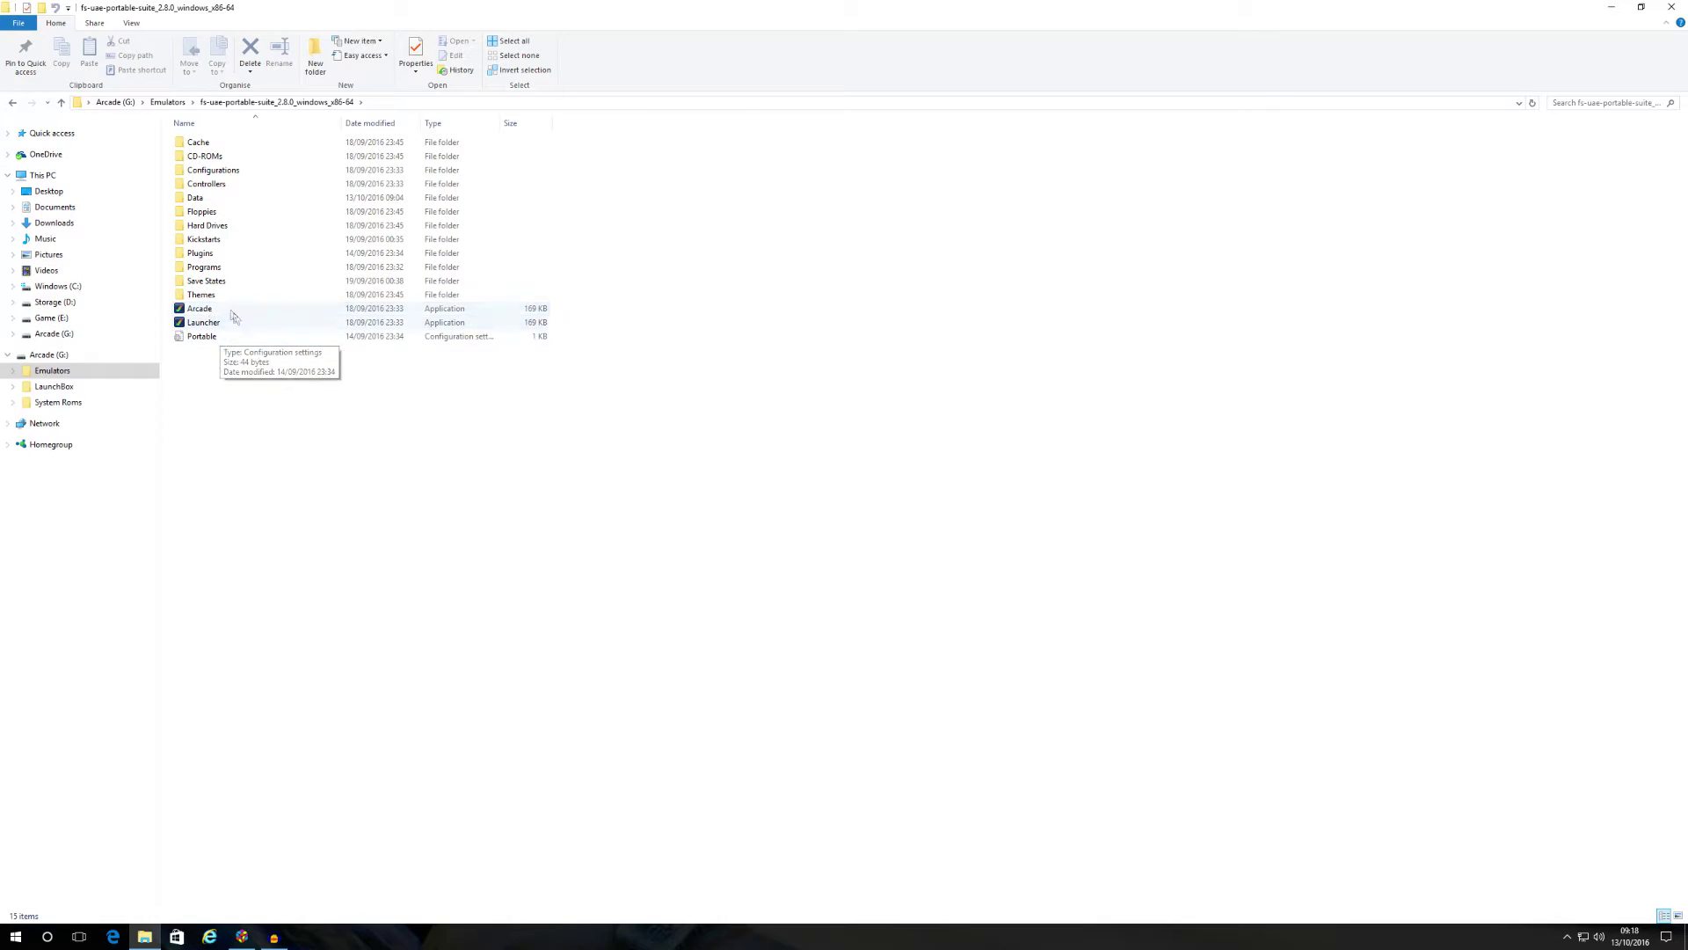
left_click(234, 324)
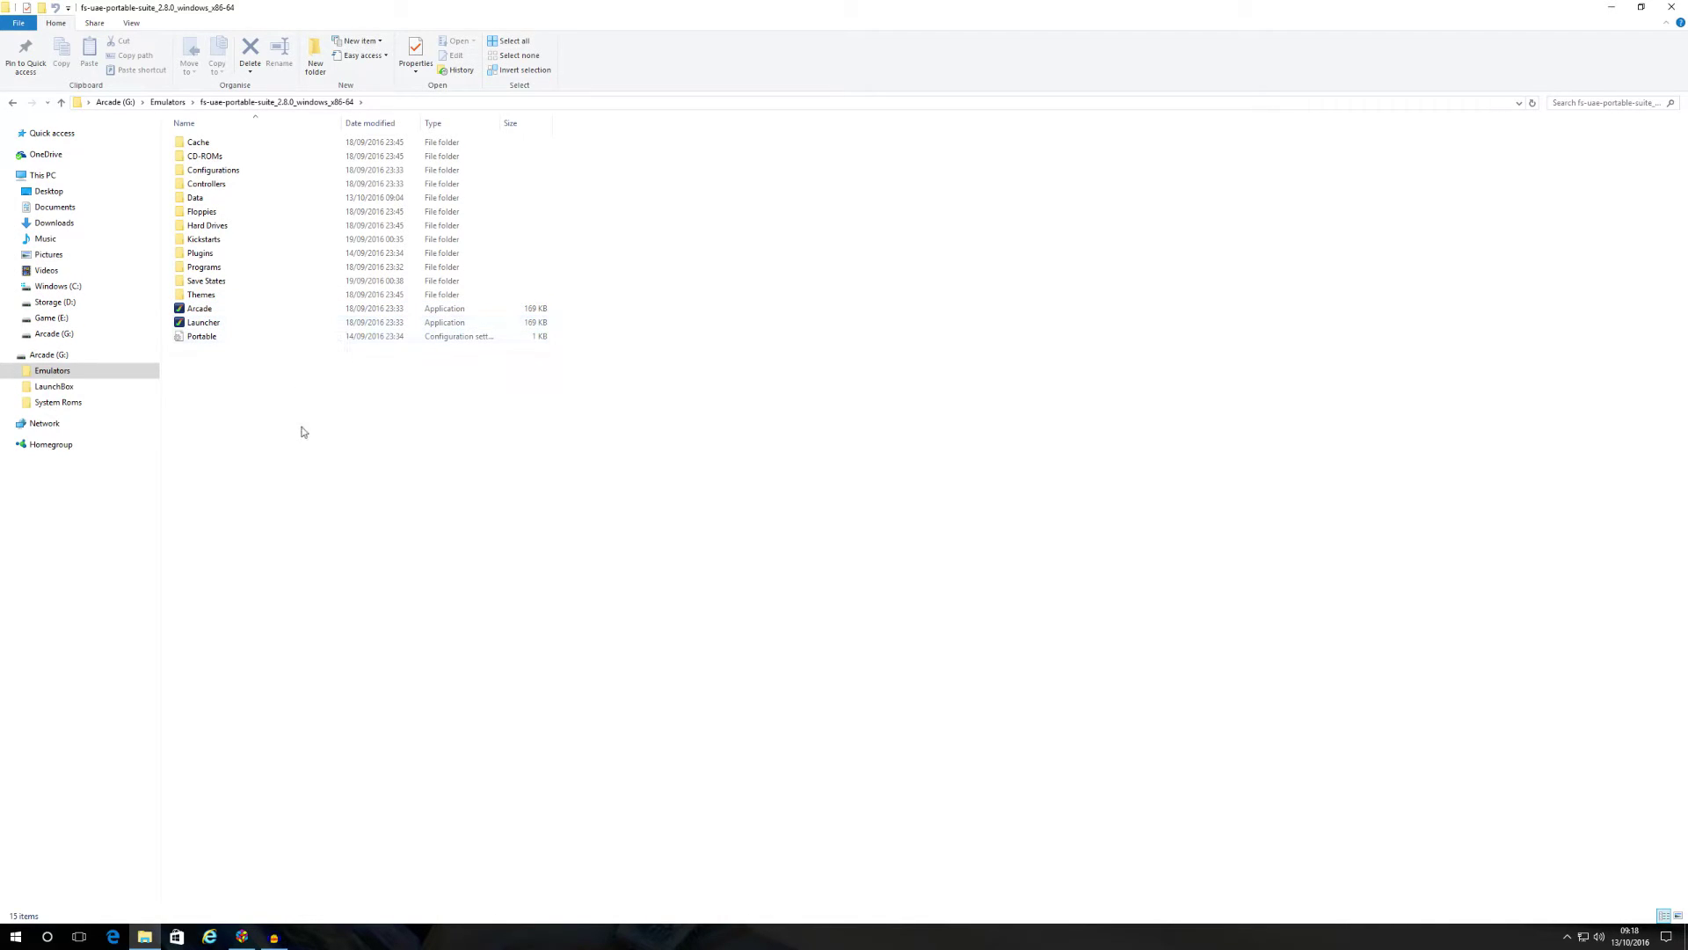
Start FS-UAE Launcher, close and restart it so XInput Controller is the joystick default
double_click(216, 326)
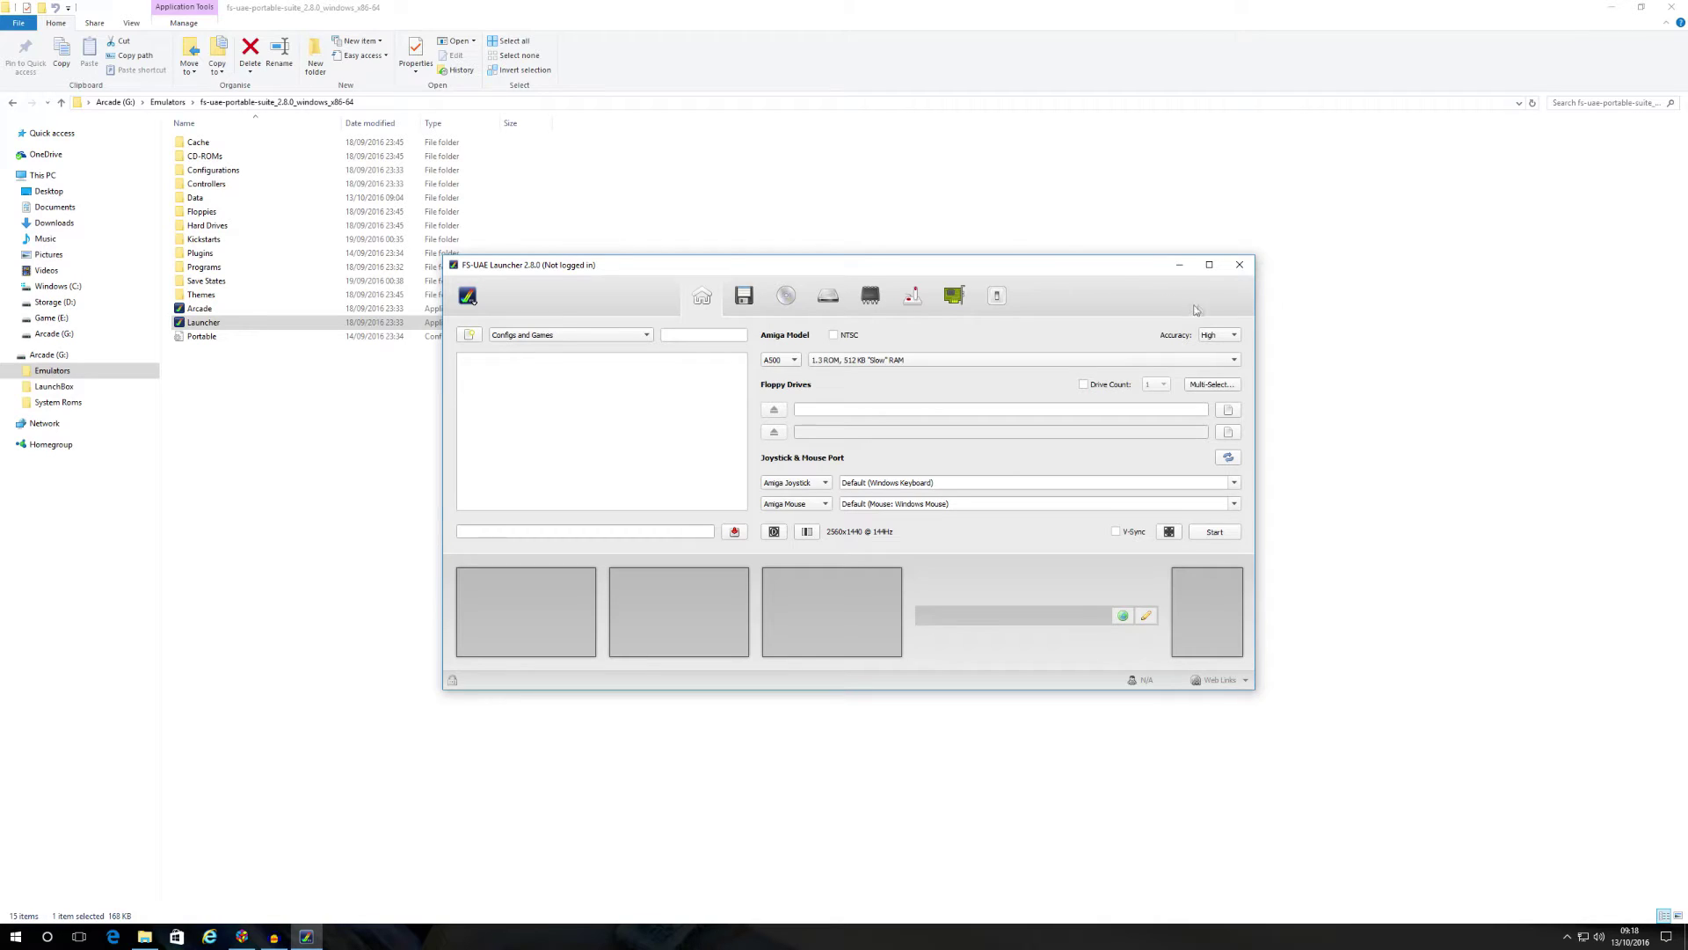
left_click(1240, 265)
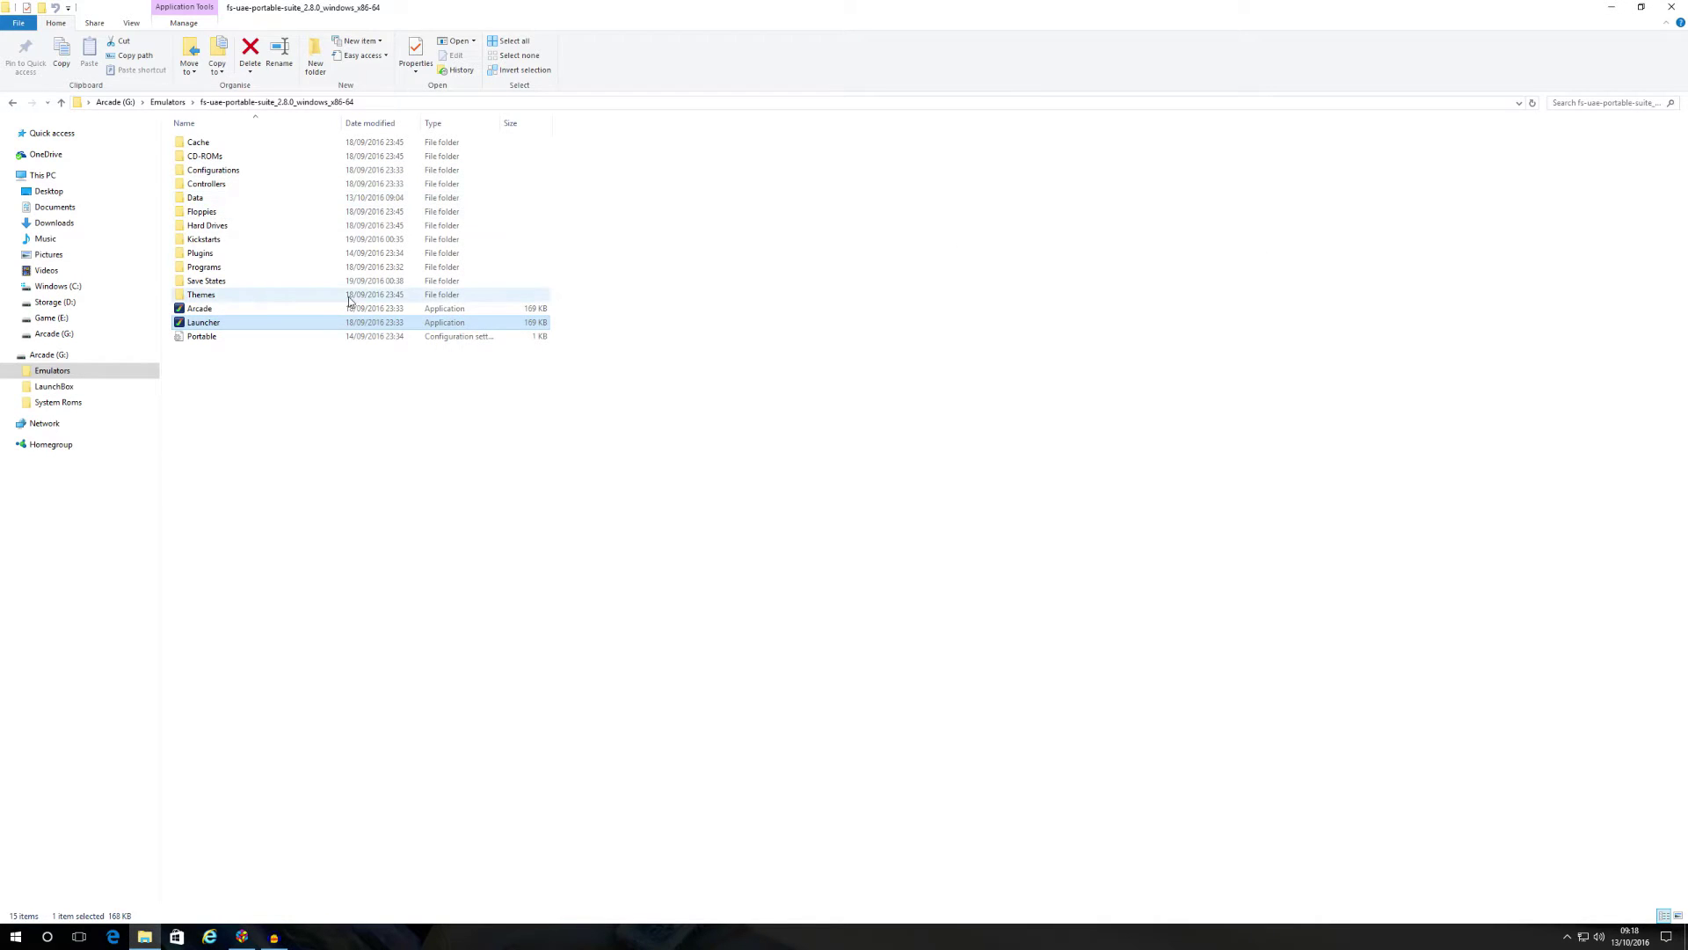
double_click(191, 325)
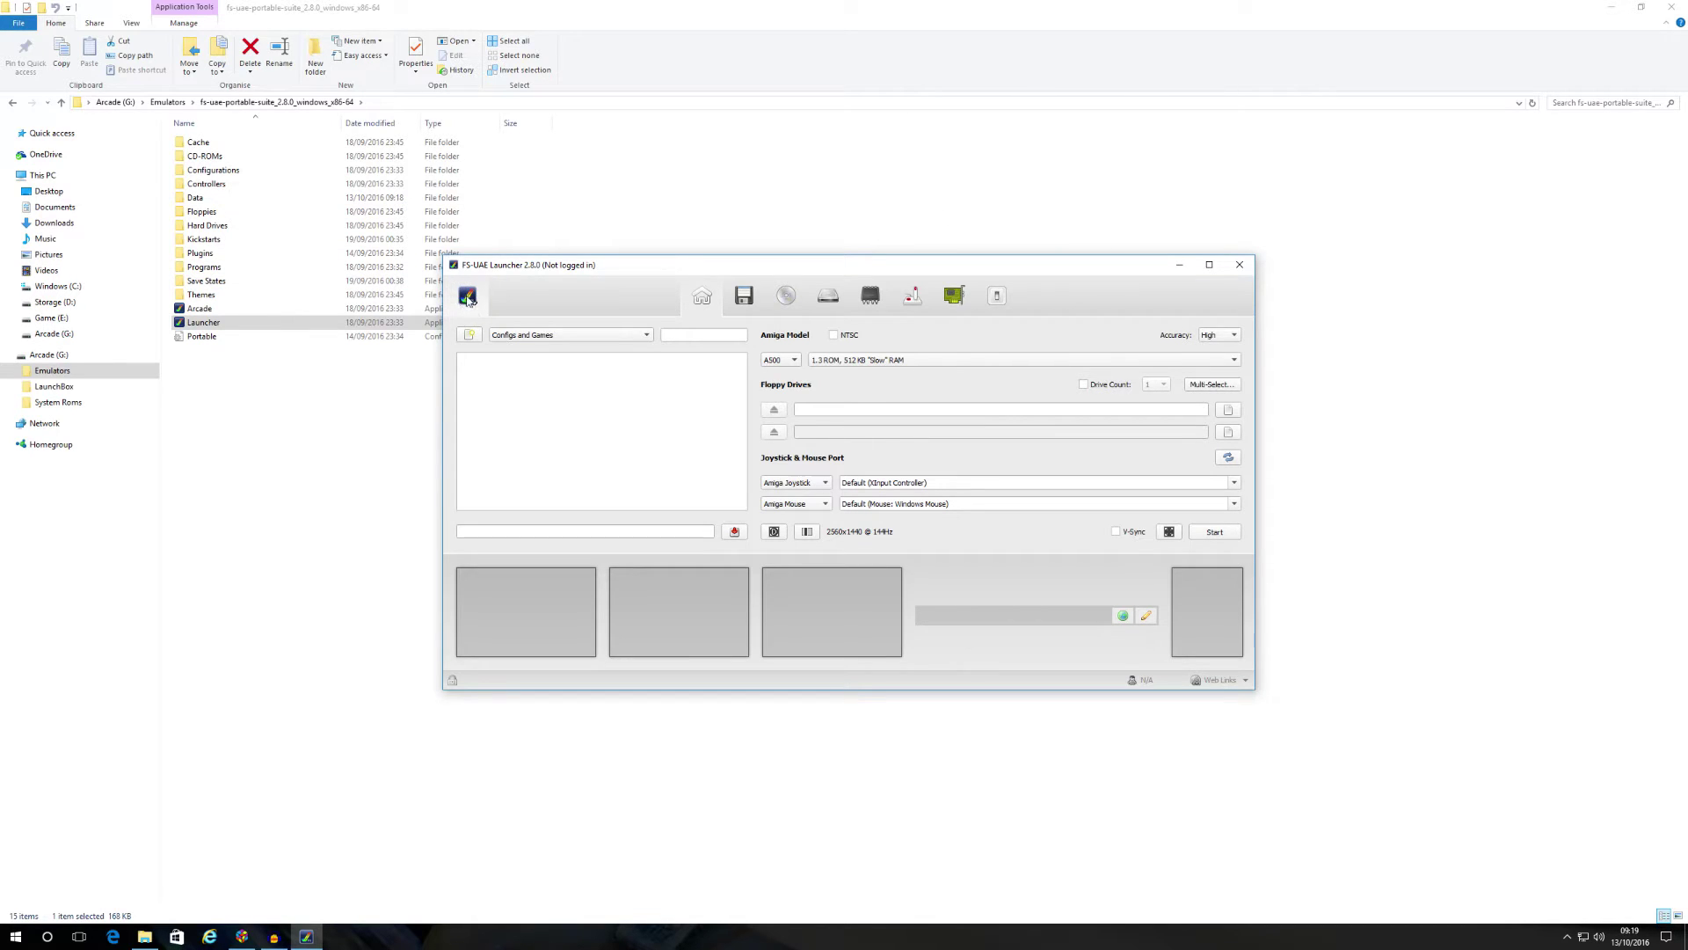
left_click(469, 297)
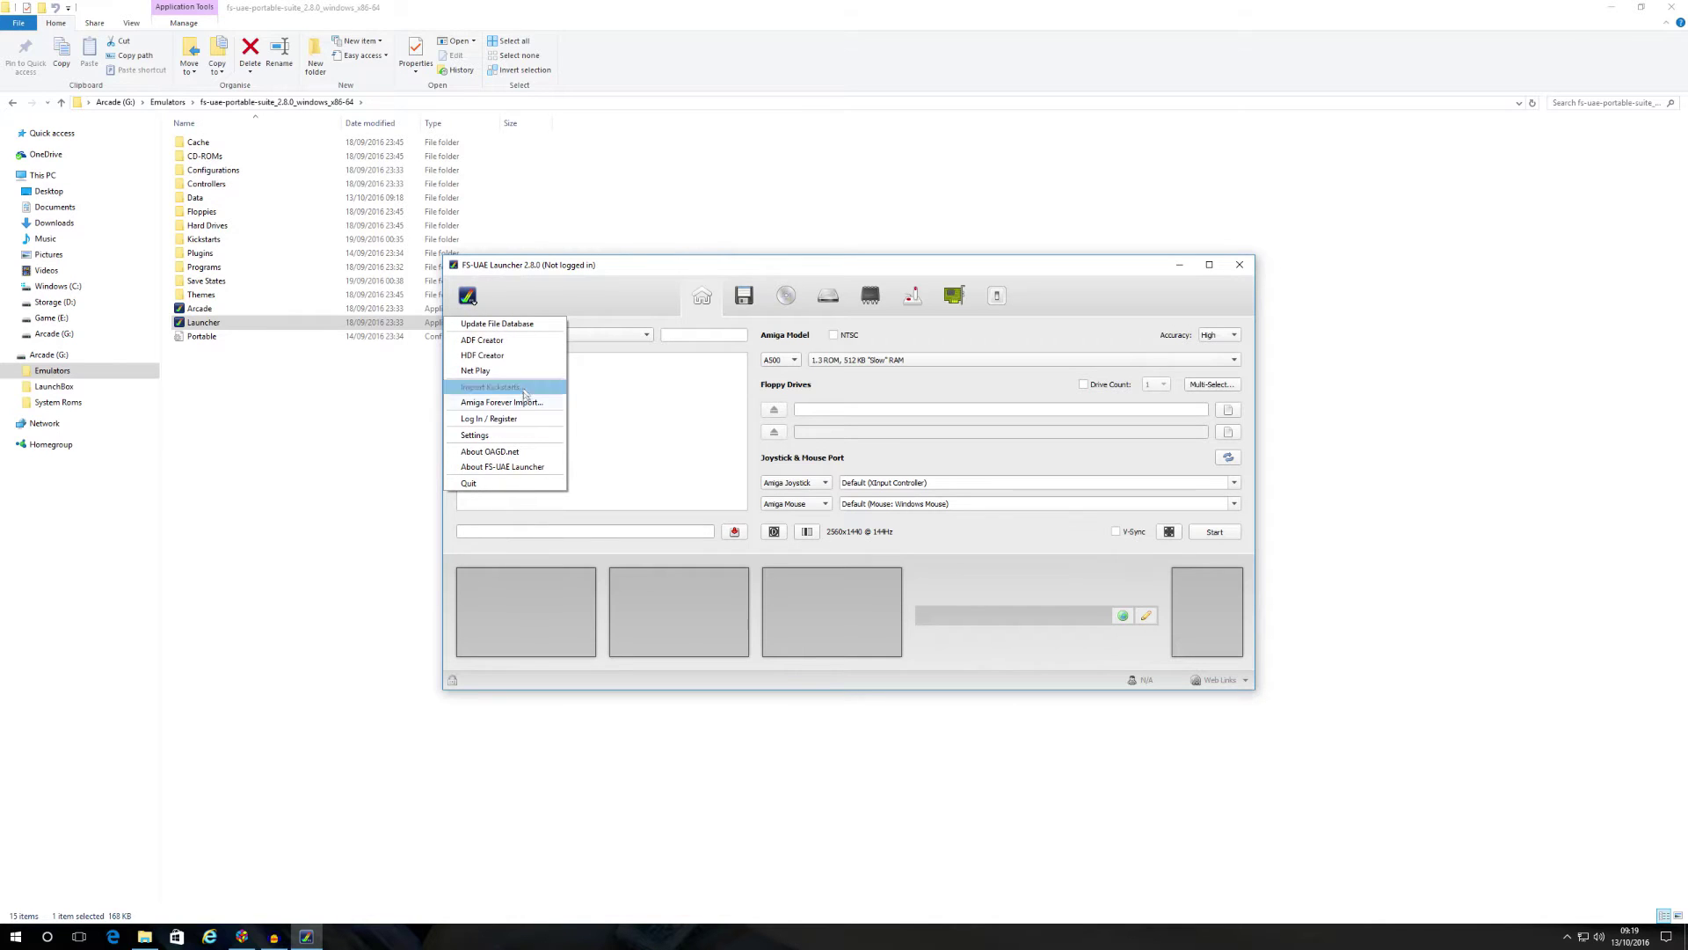
Open Settings, check Advanced Video keeping Fullscreen Desktop, and view Joysticks & Gamepads
left_click(495, 436)
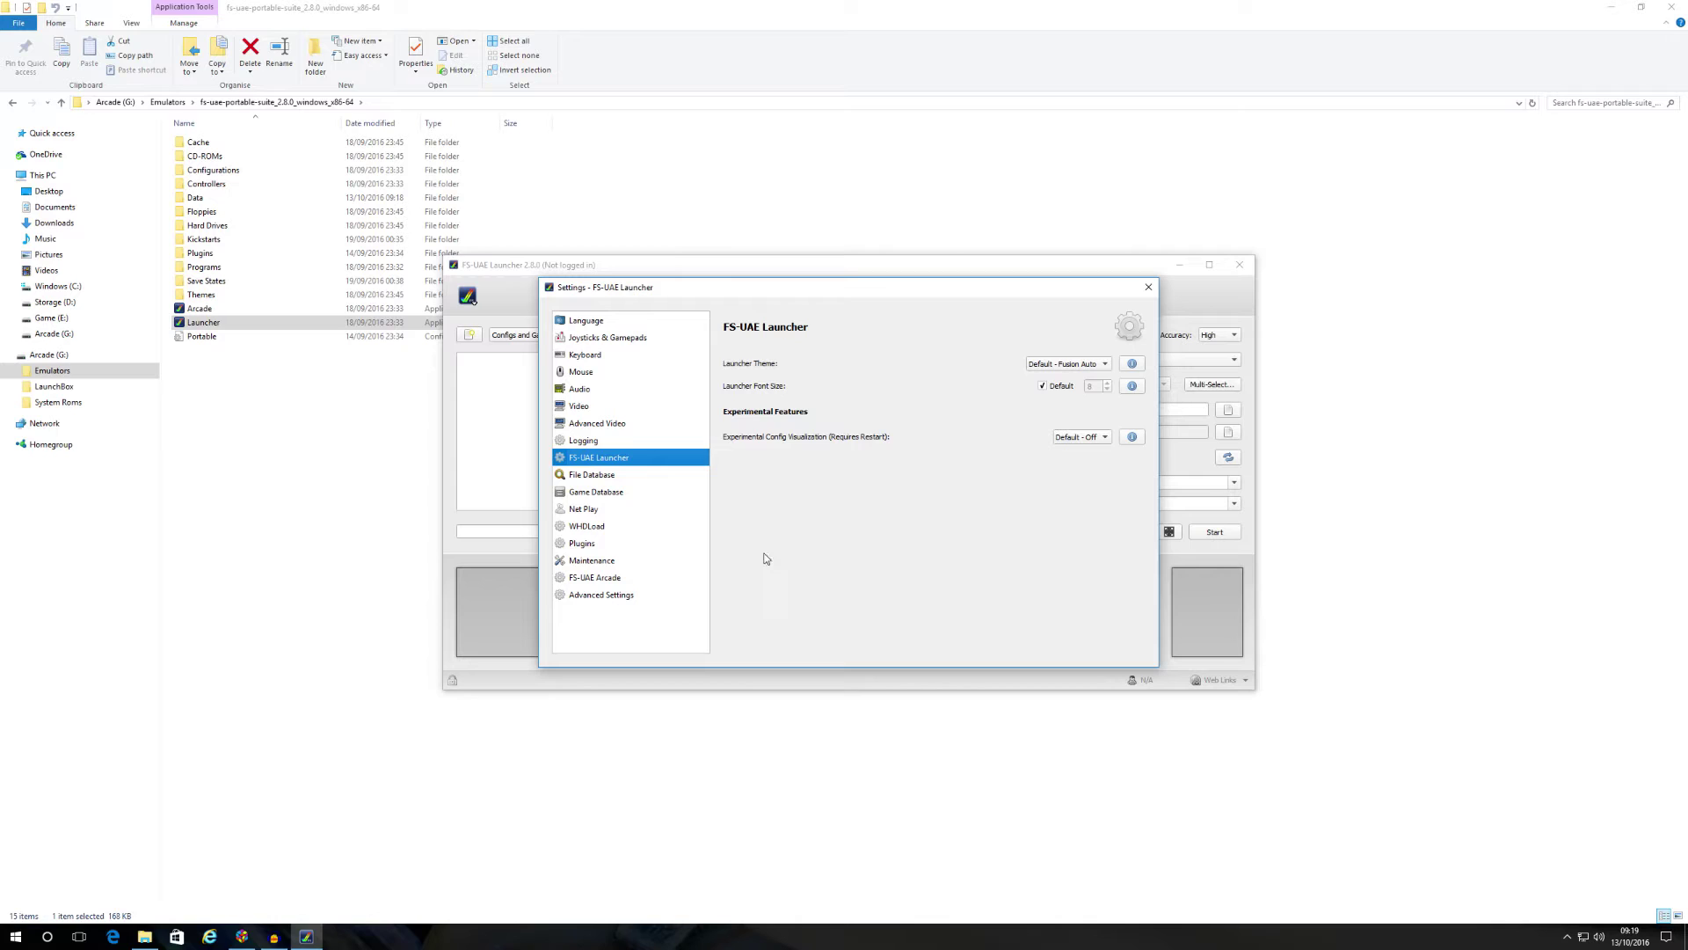
left_click(627, 426)
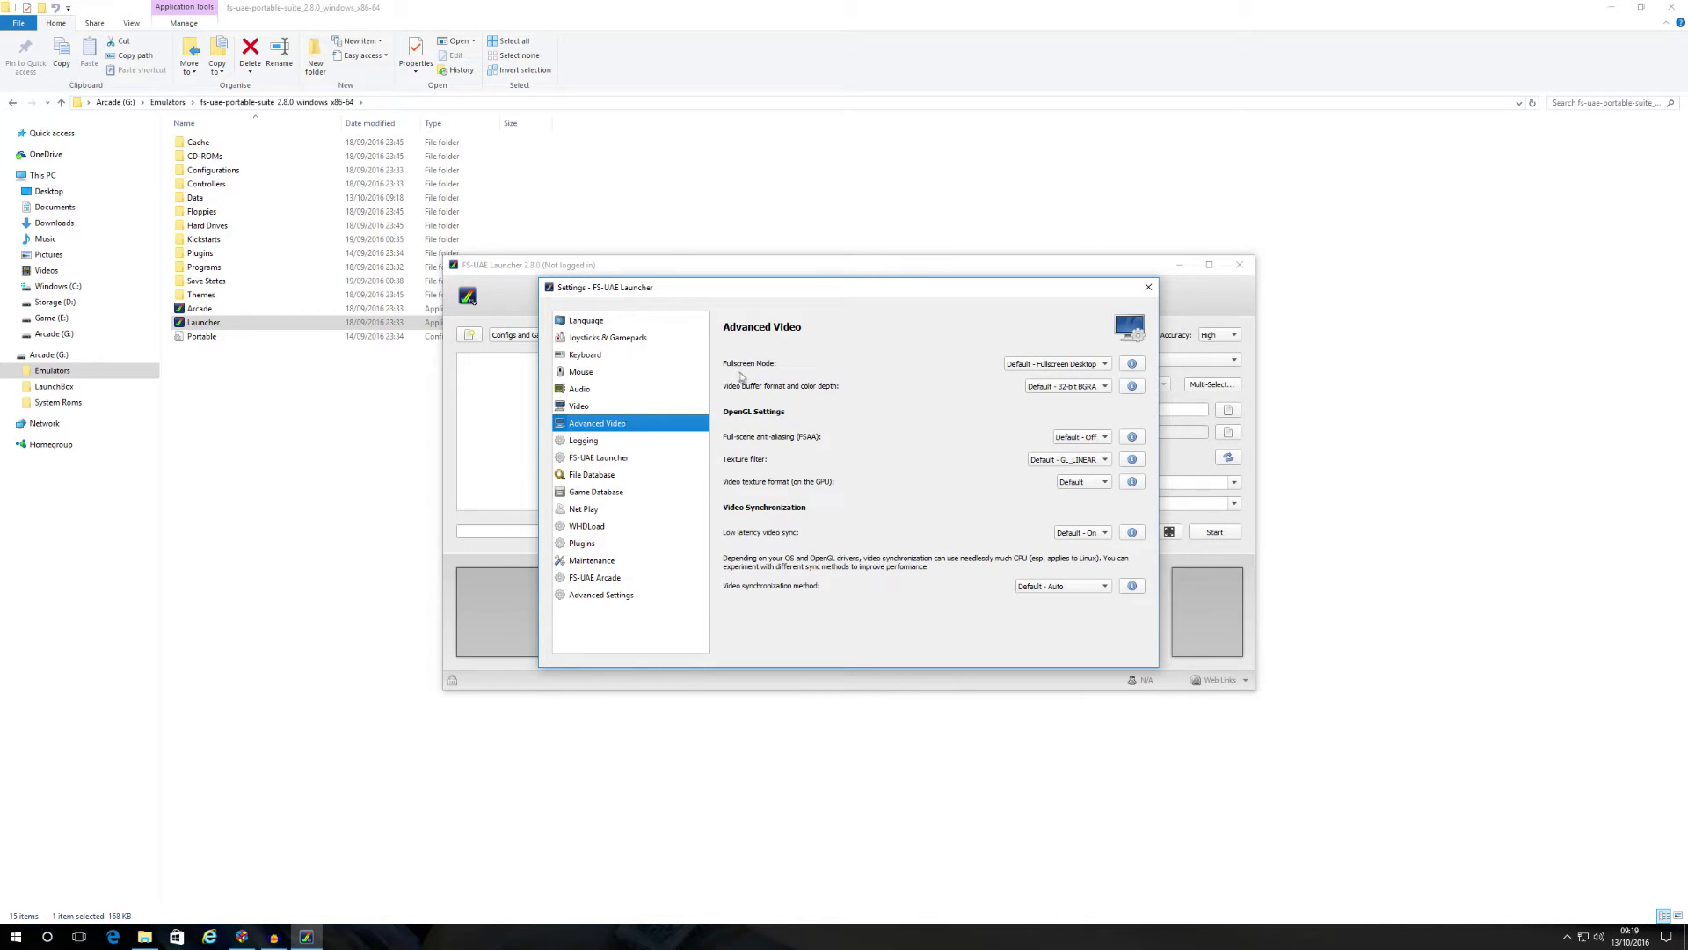
left_click(1104, 364)
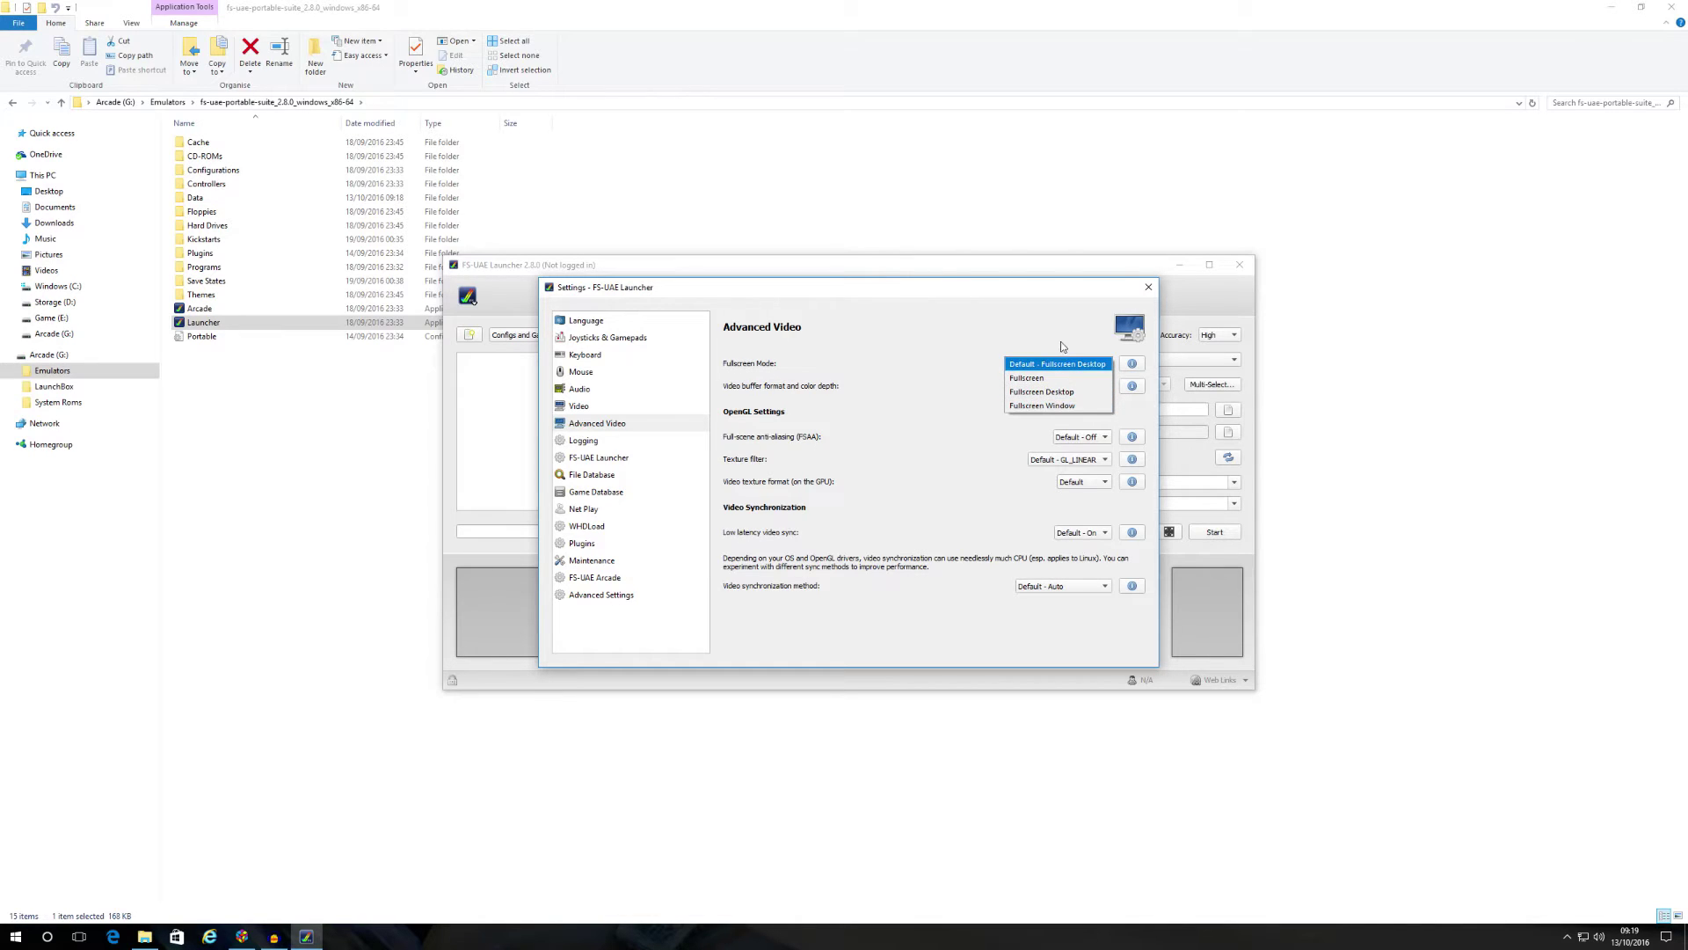
left_click(1031, 305)
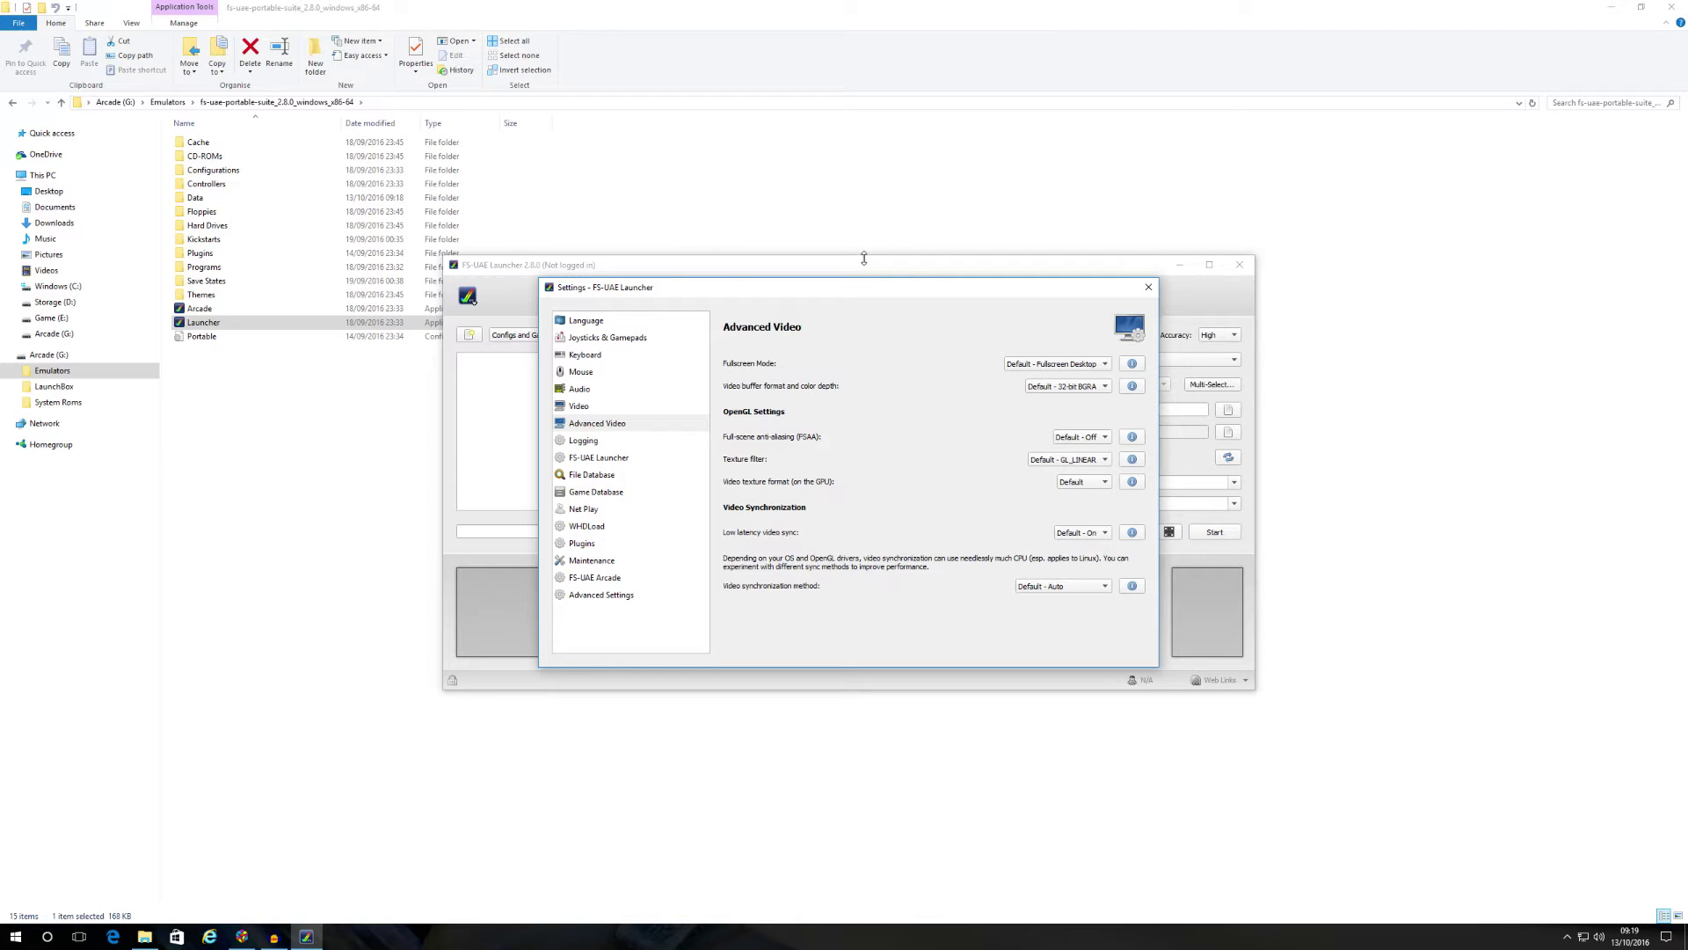
left_click(603, 339)
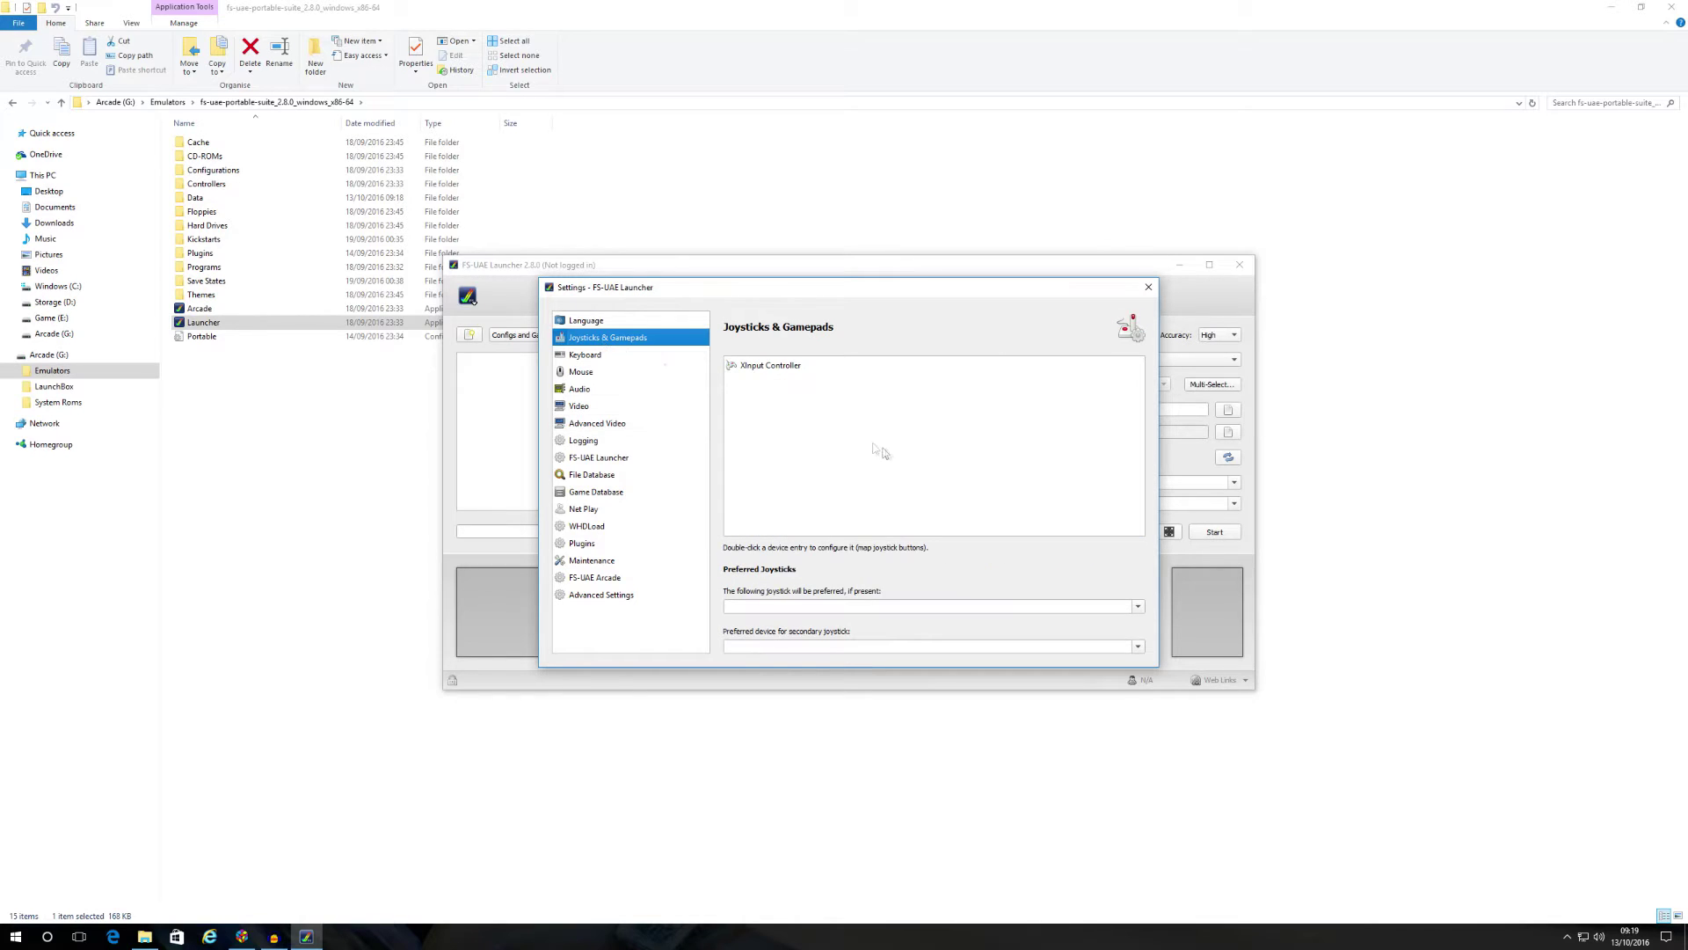
double_click(789, 367)
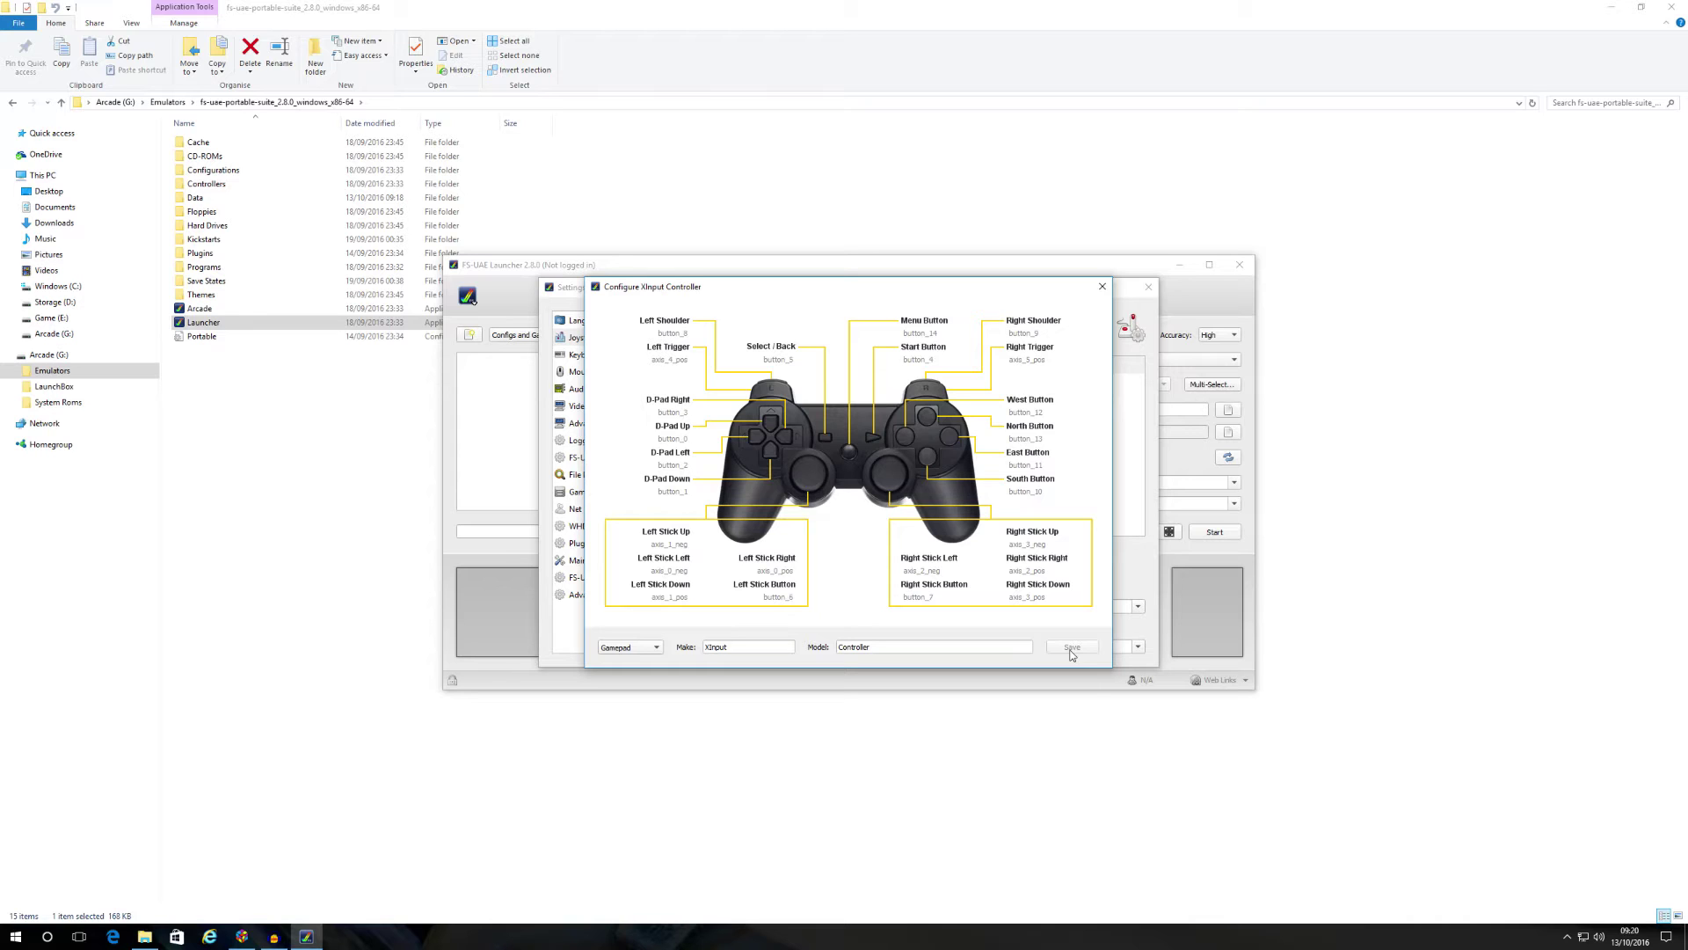
left_click(1103, 288)
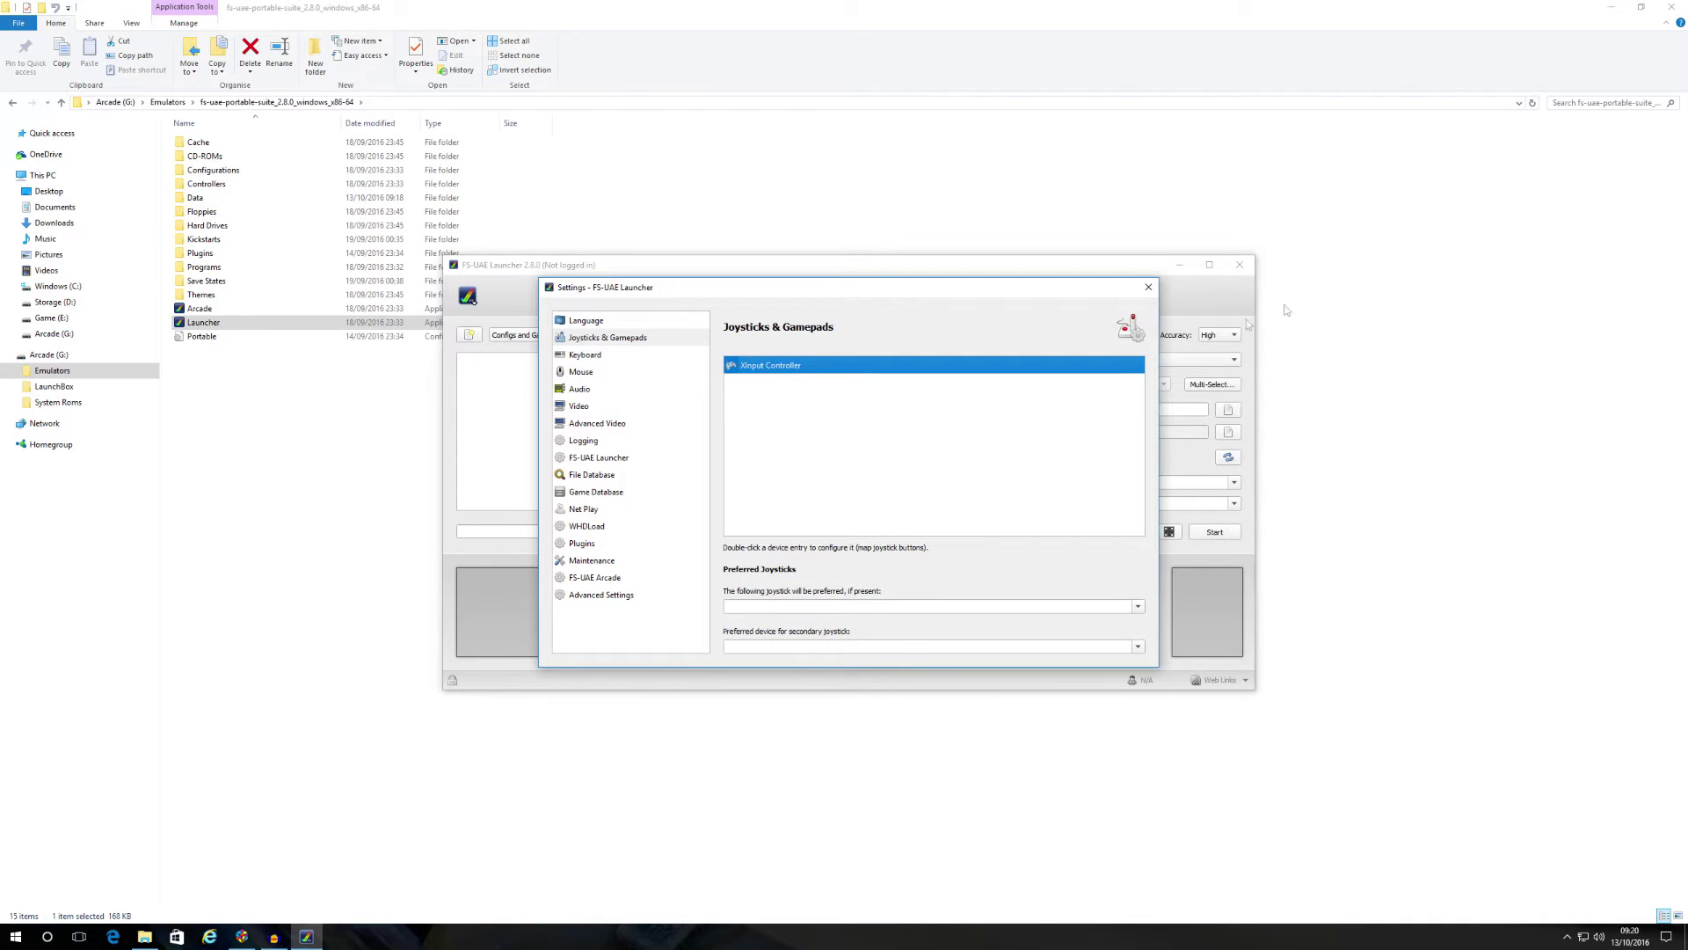
left_click(1149, 287)
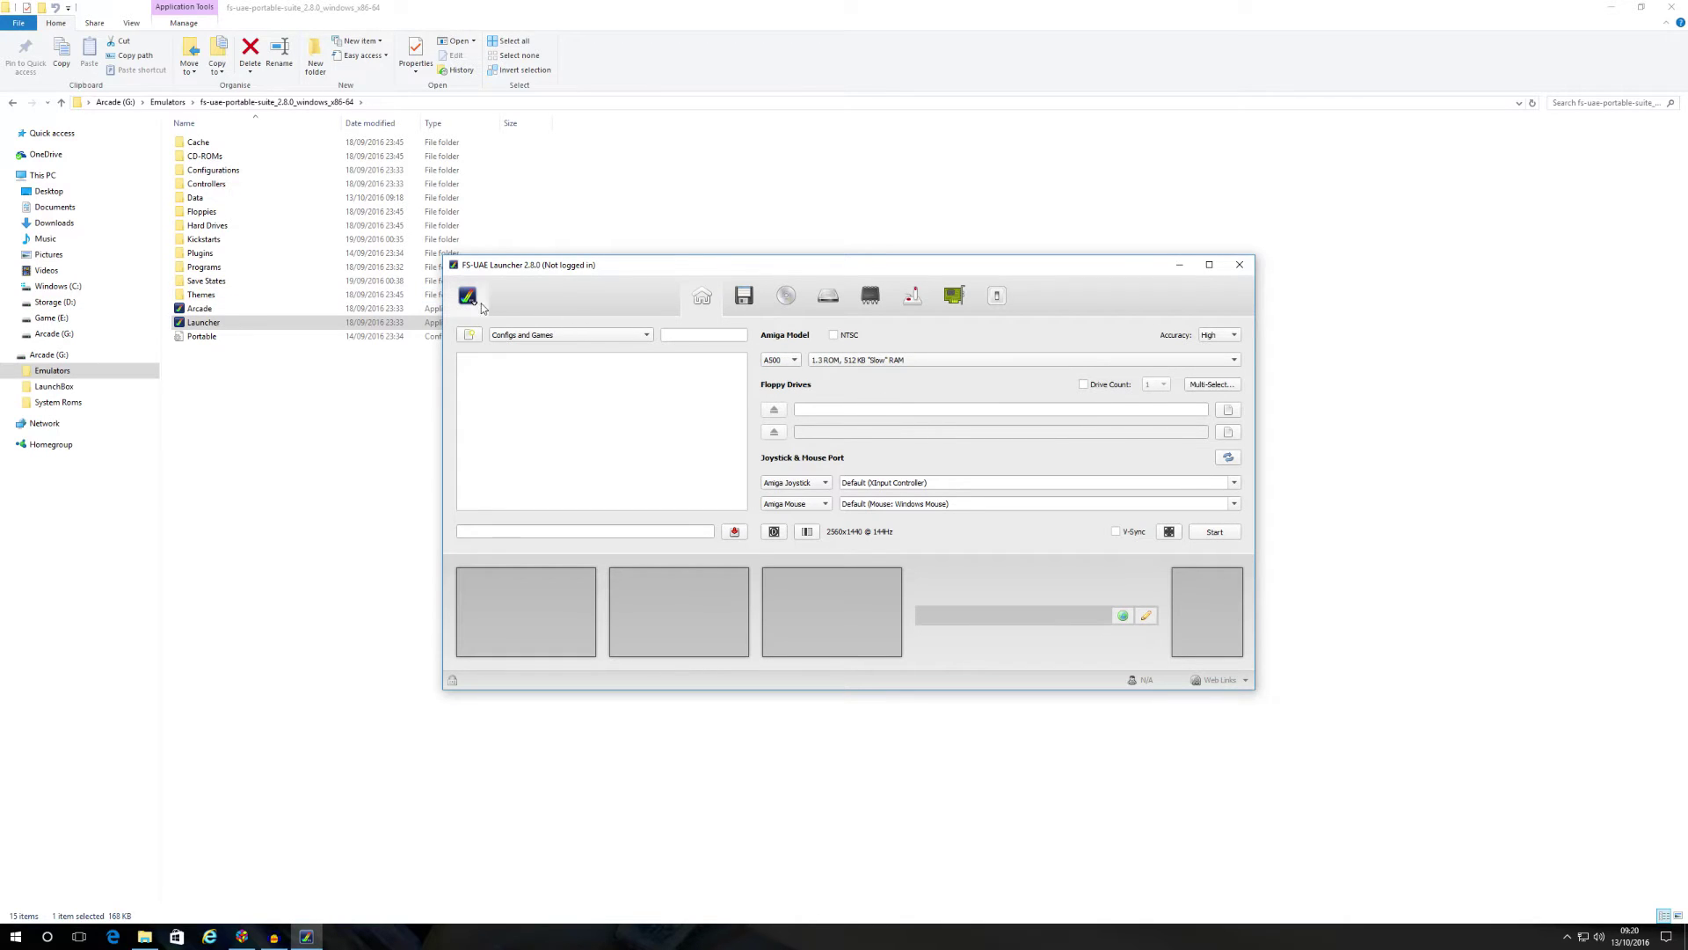
Review the FS-UAE logo menu entries, then dismiss the menu and close the launcher
left_click(469, 297)
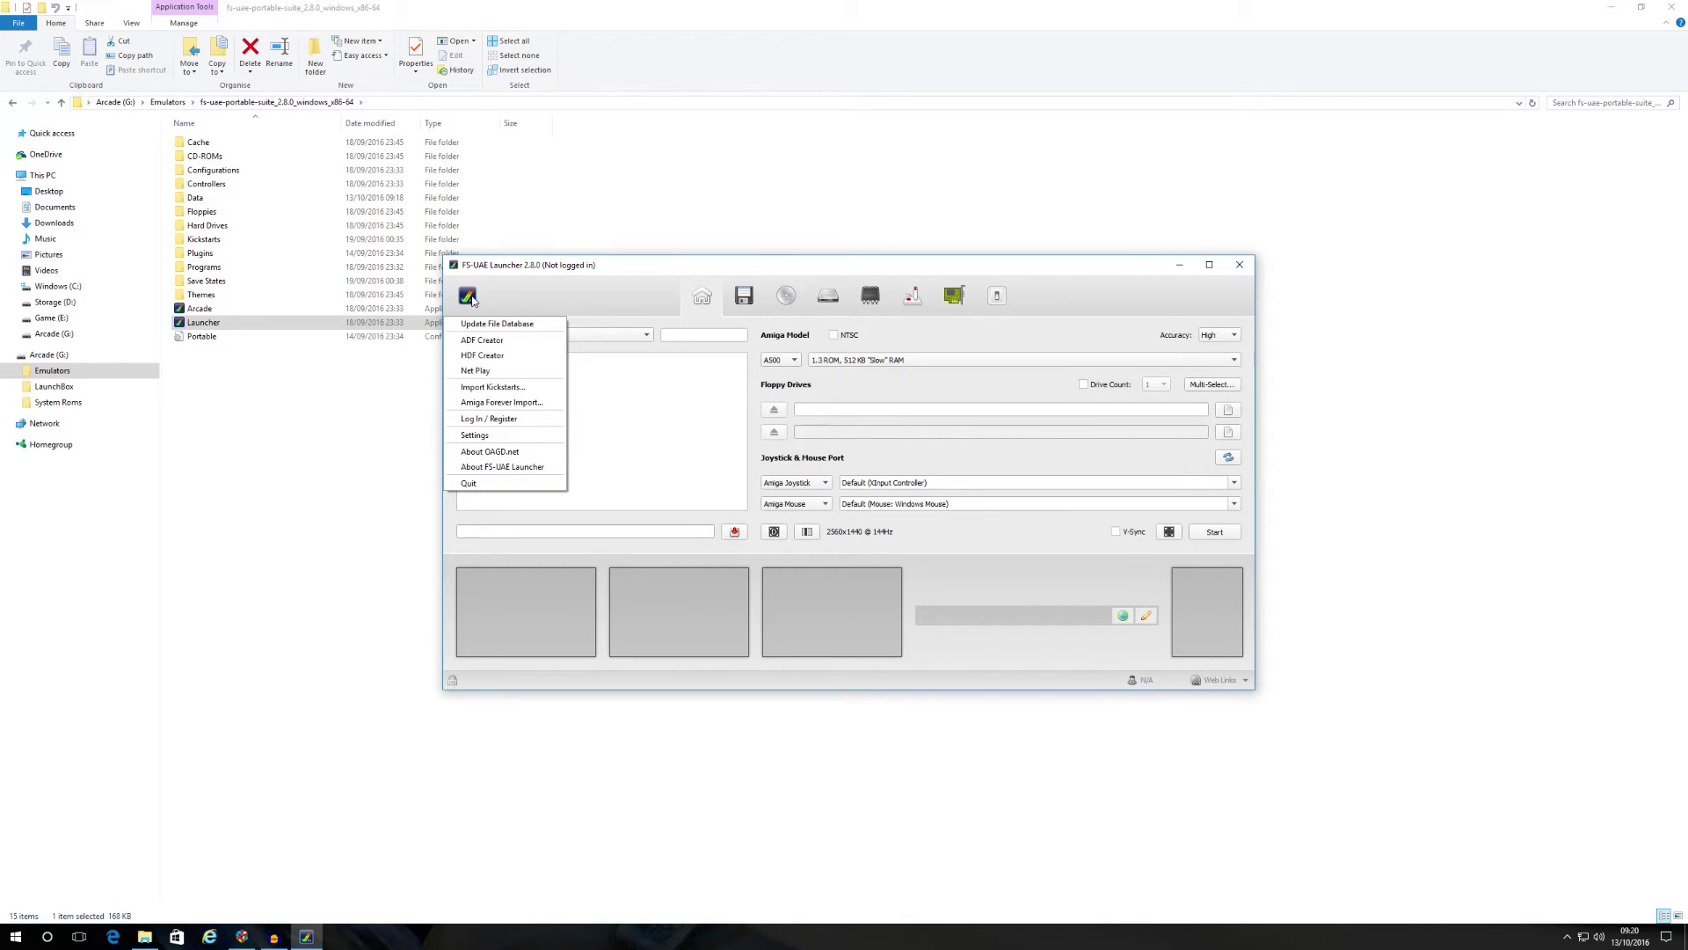
left_click(473, 299)
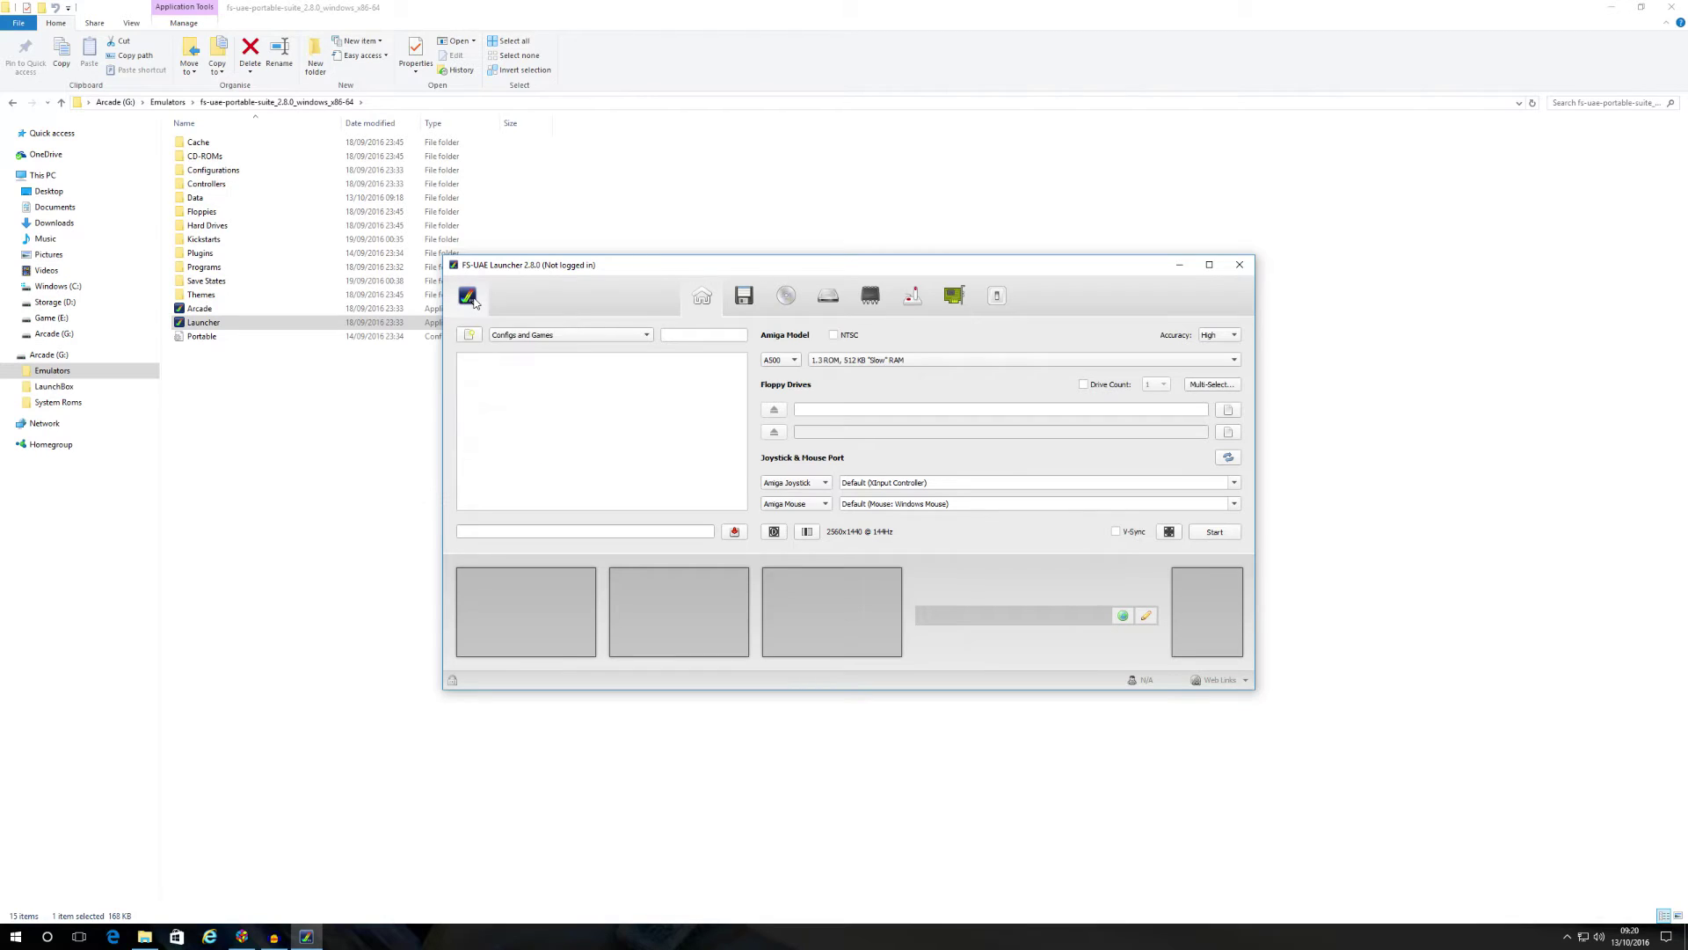
left_click(473, 299)
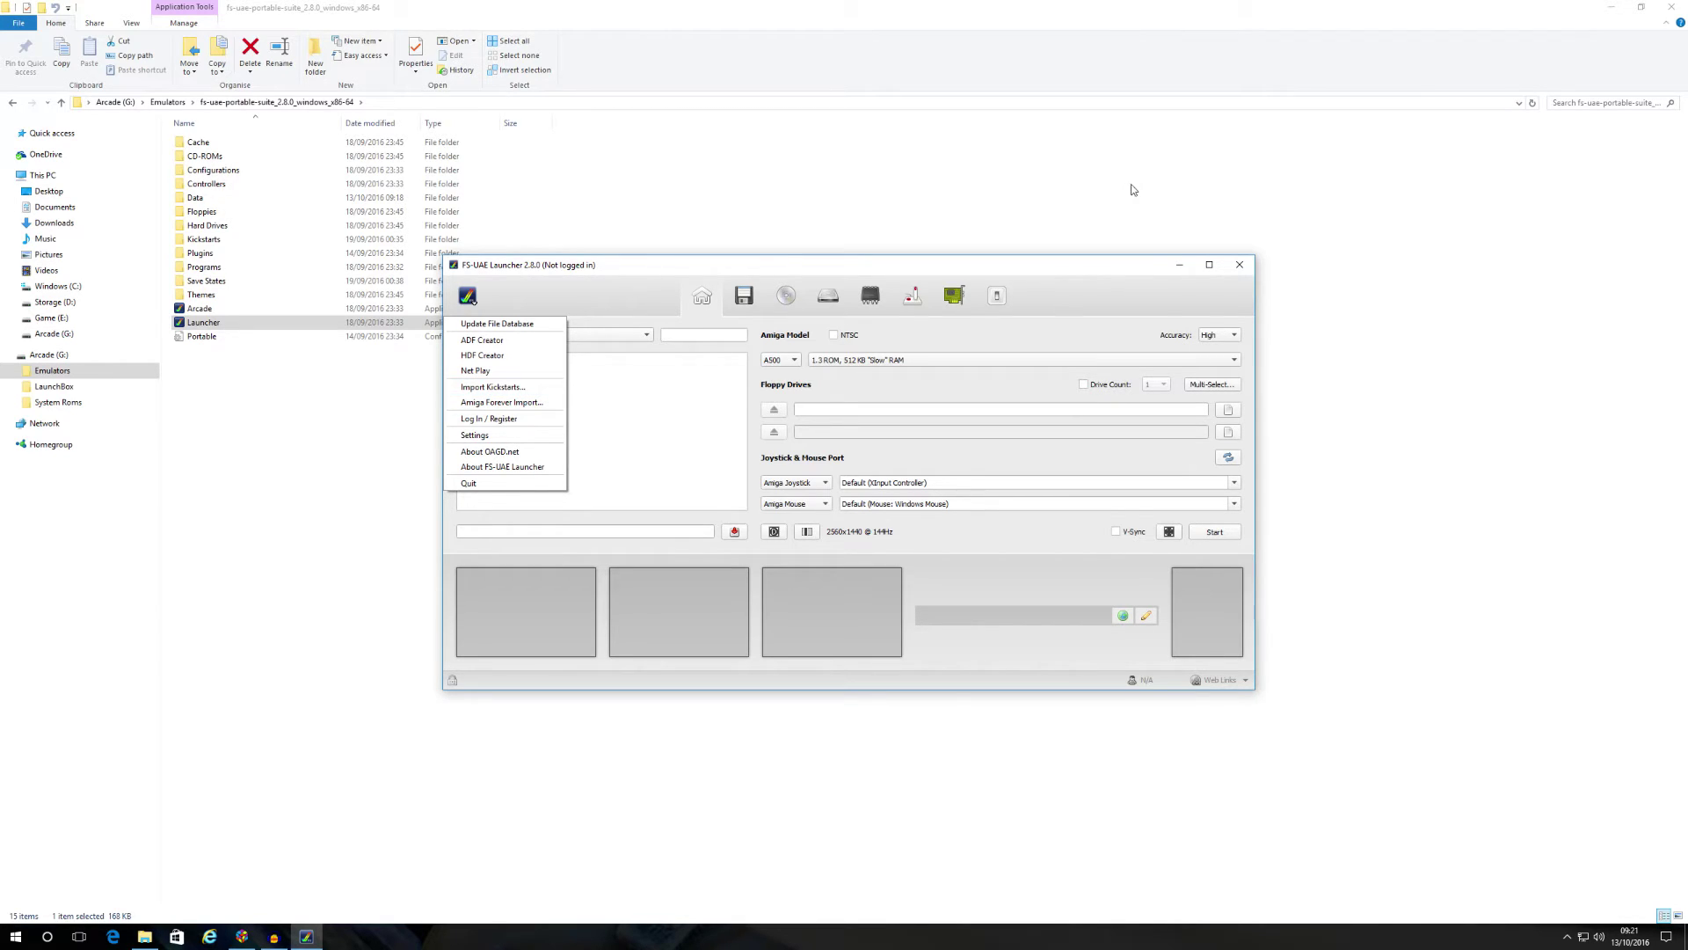
left_click(1242, 267)
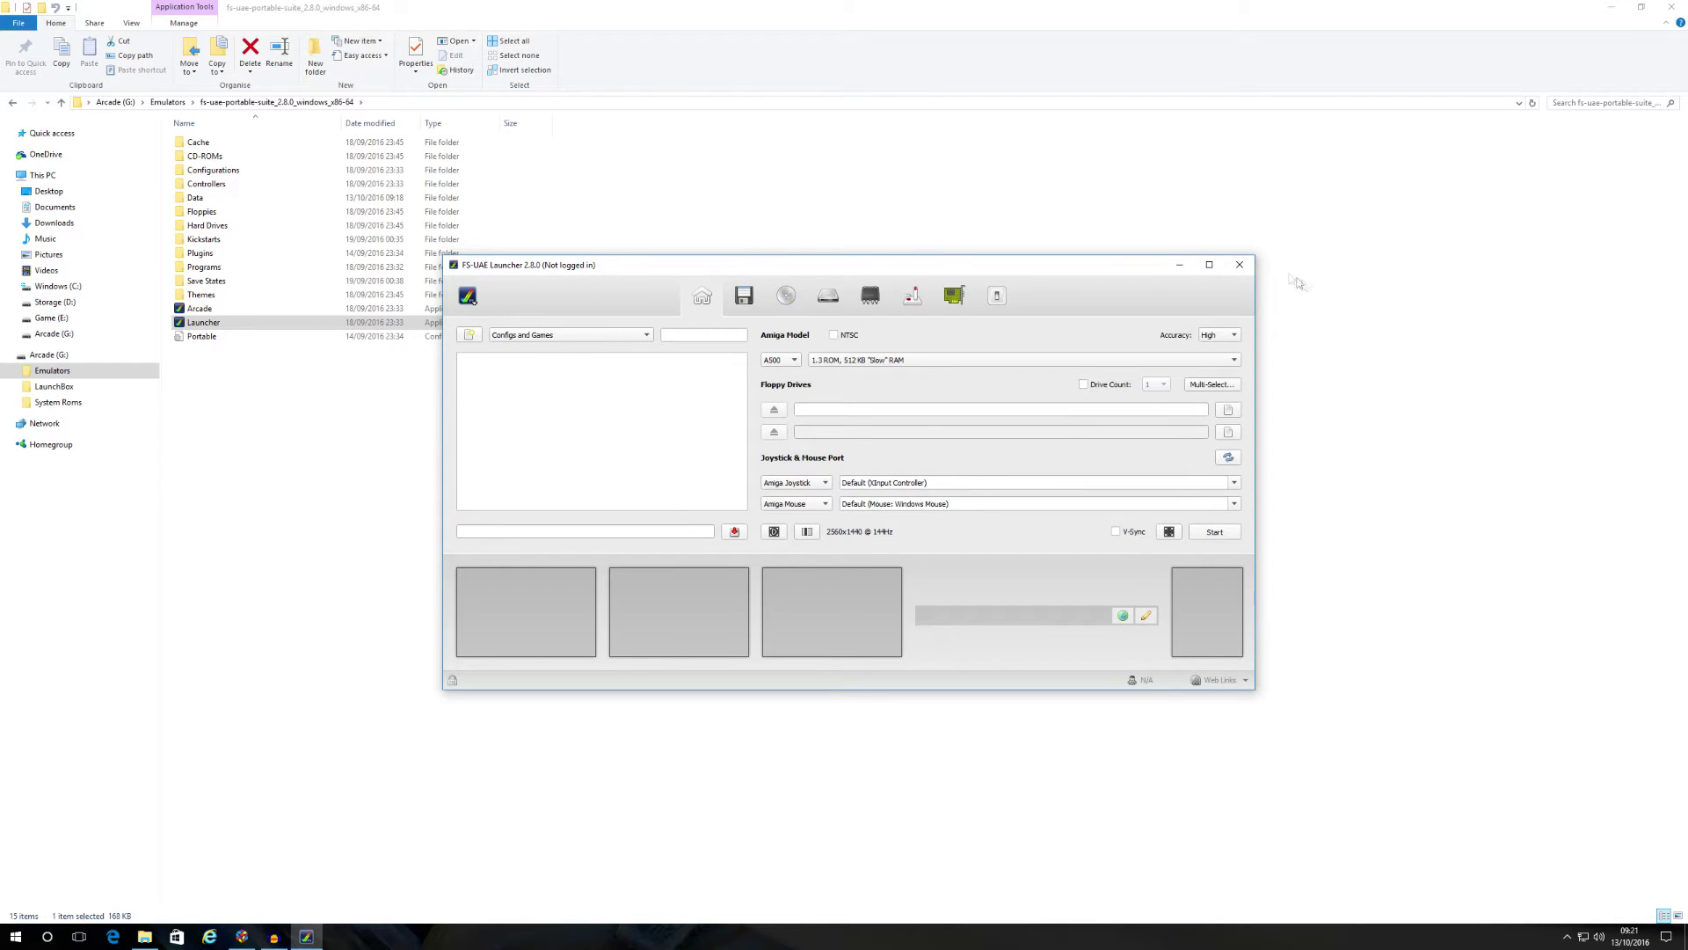
left_click(1242, 266)
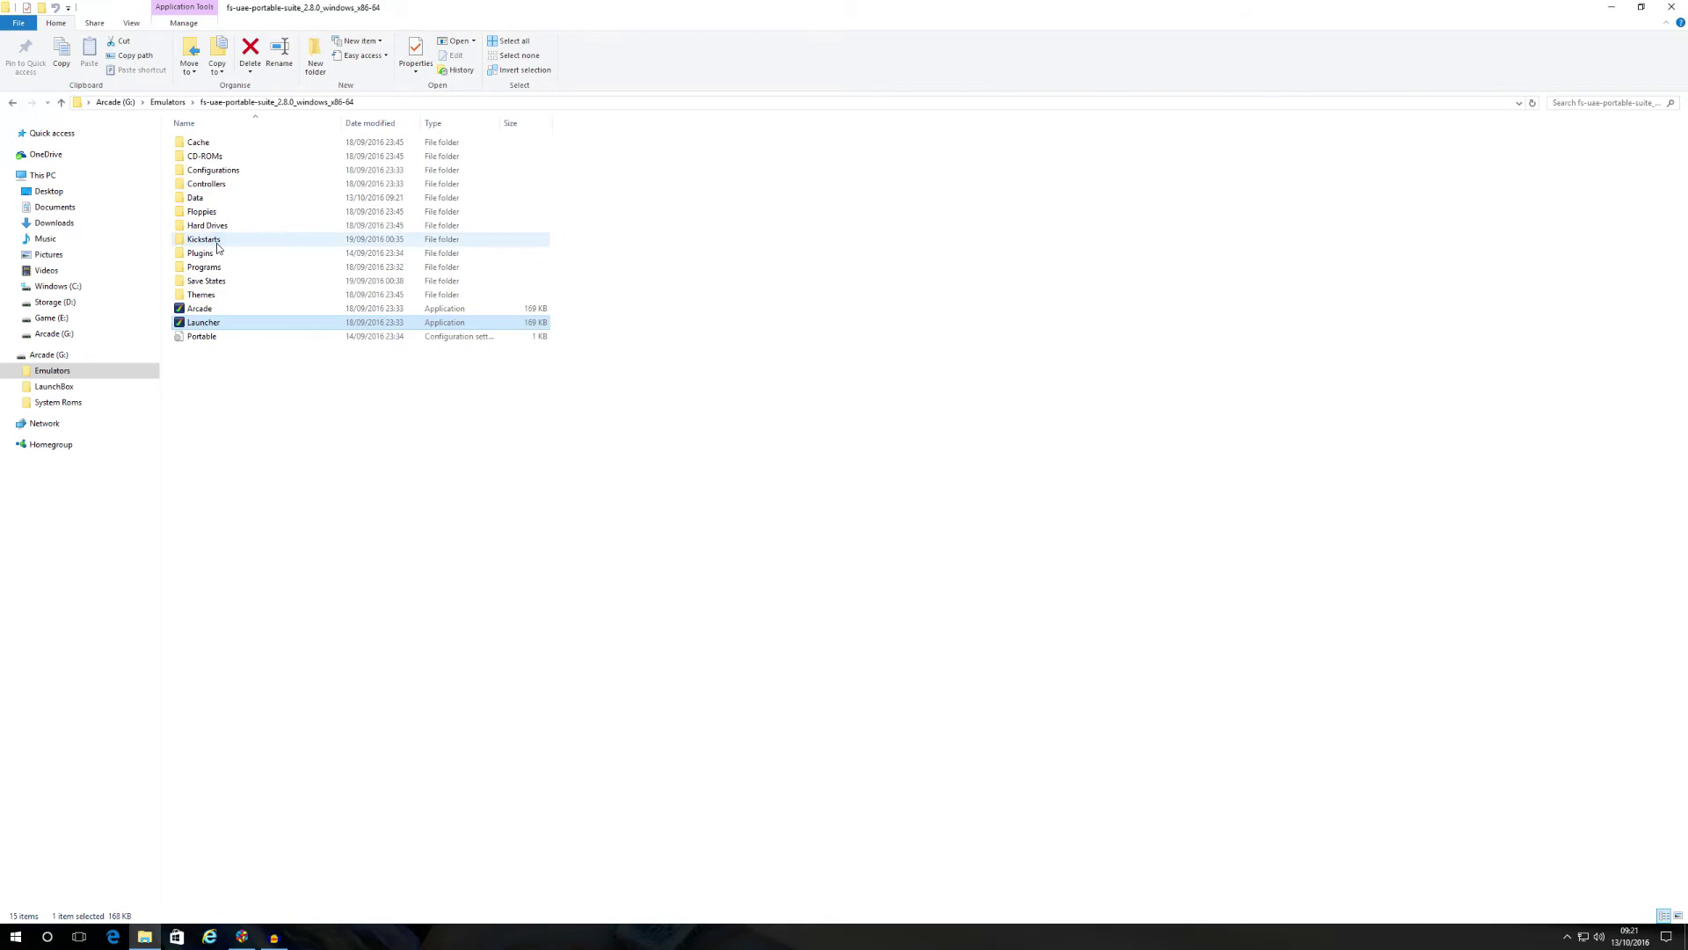
Inspect the ROMs in the Kickstarts folder, go back, and restart FS-UAE Launcher
double_click(218, 248)
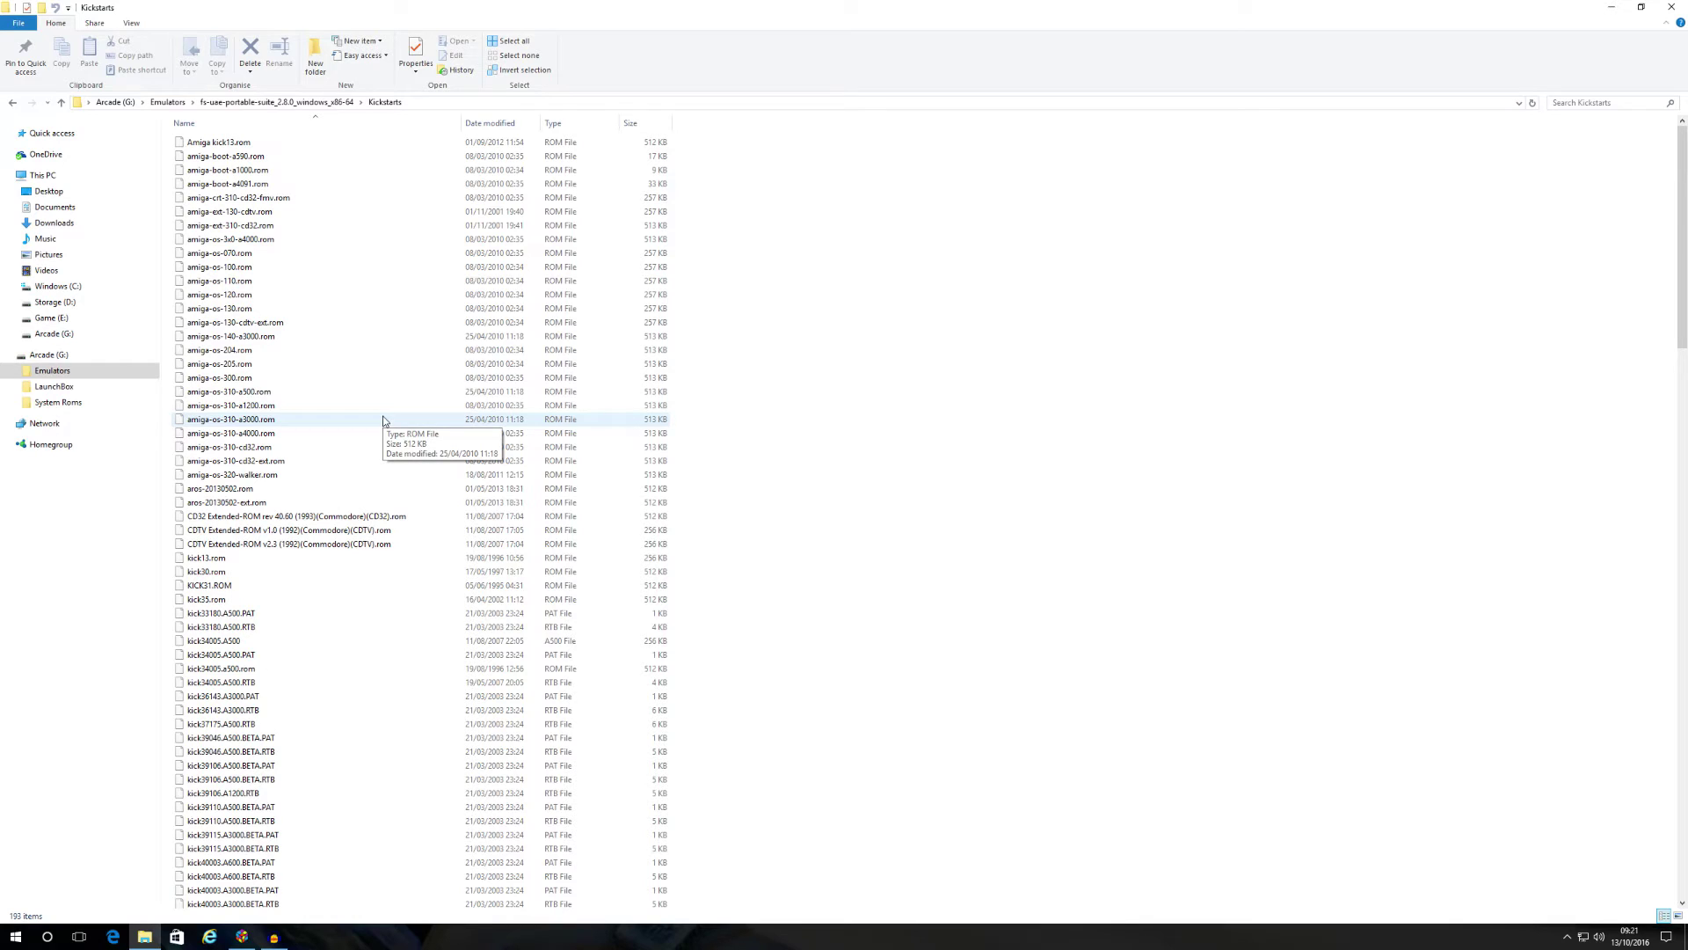
key("alt+Left")
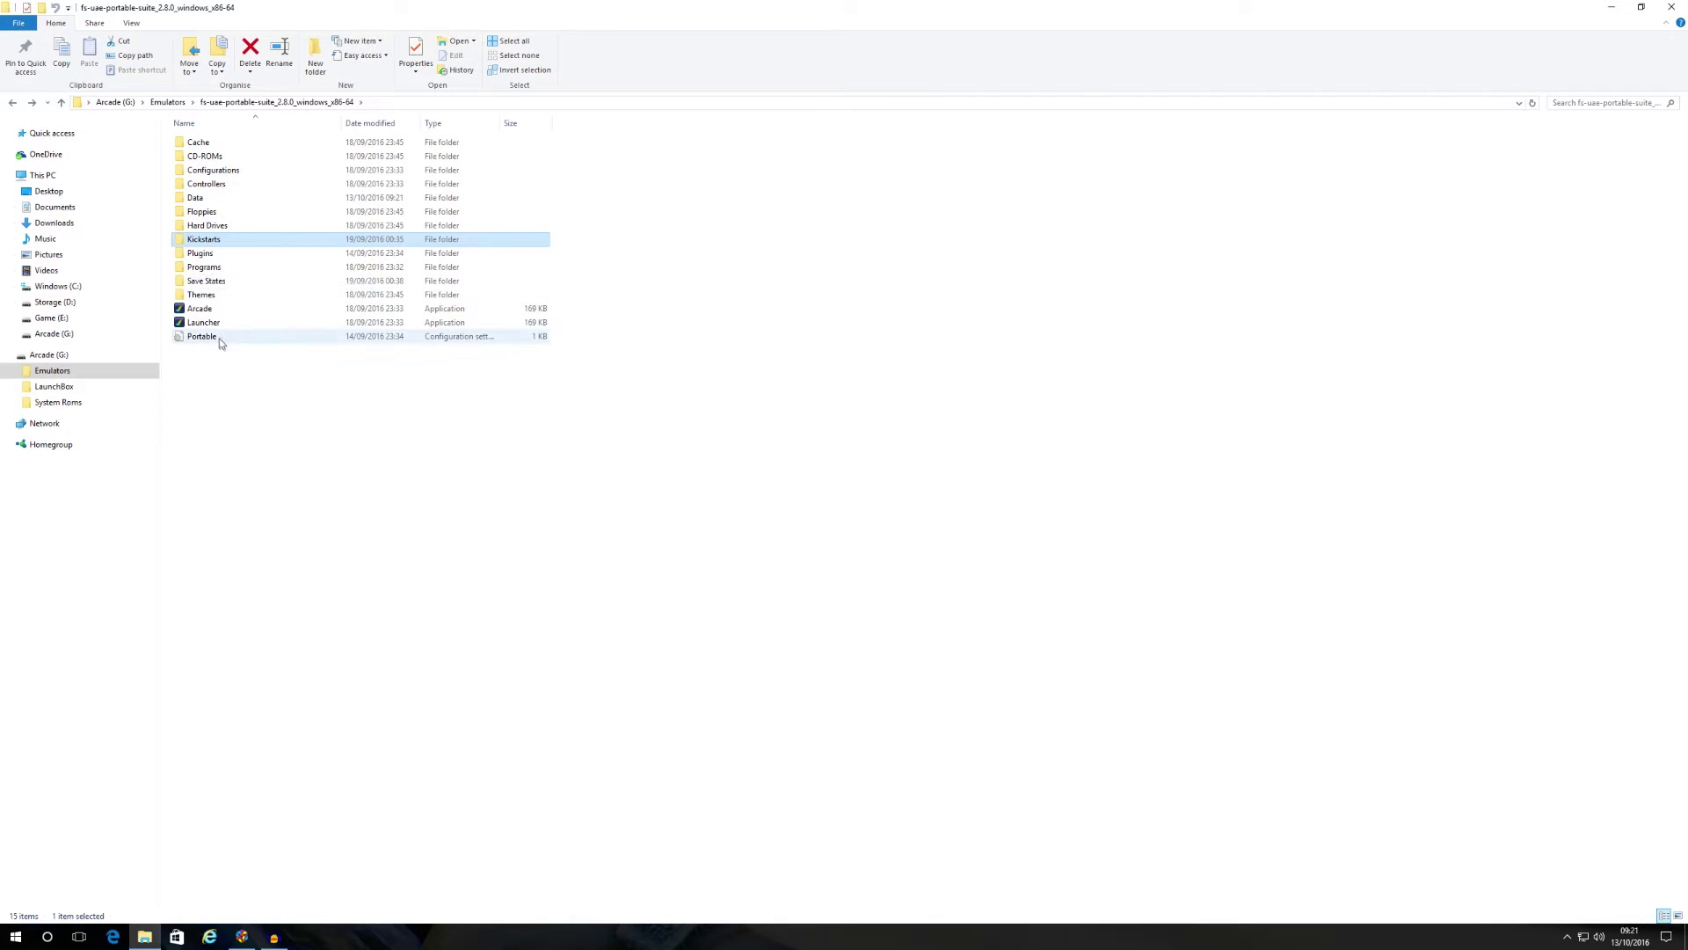
double_click(200, 323)
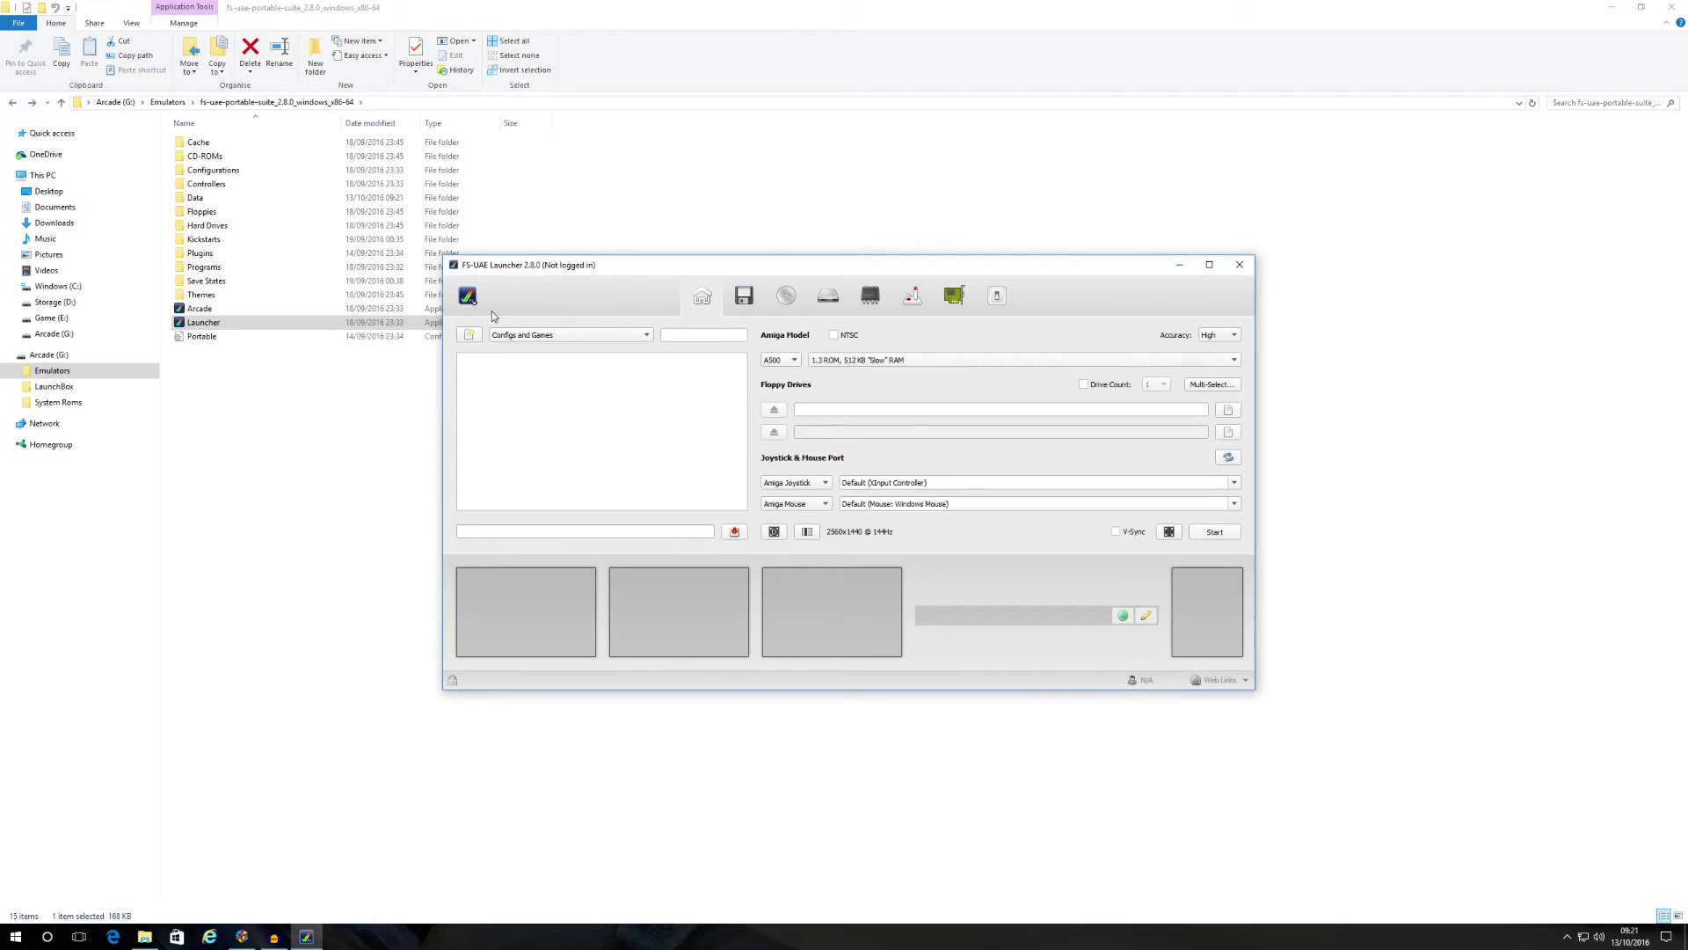
Check Import Kickstarts shows ROMs for every model except Amiga 3000, then reopen the main menu
left_click(471, 298)
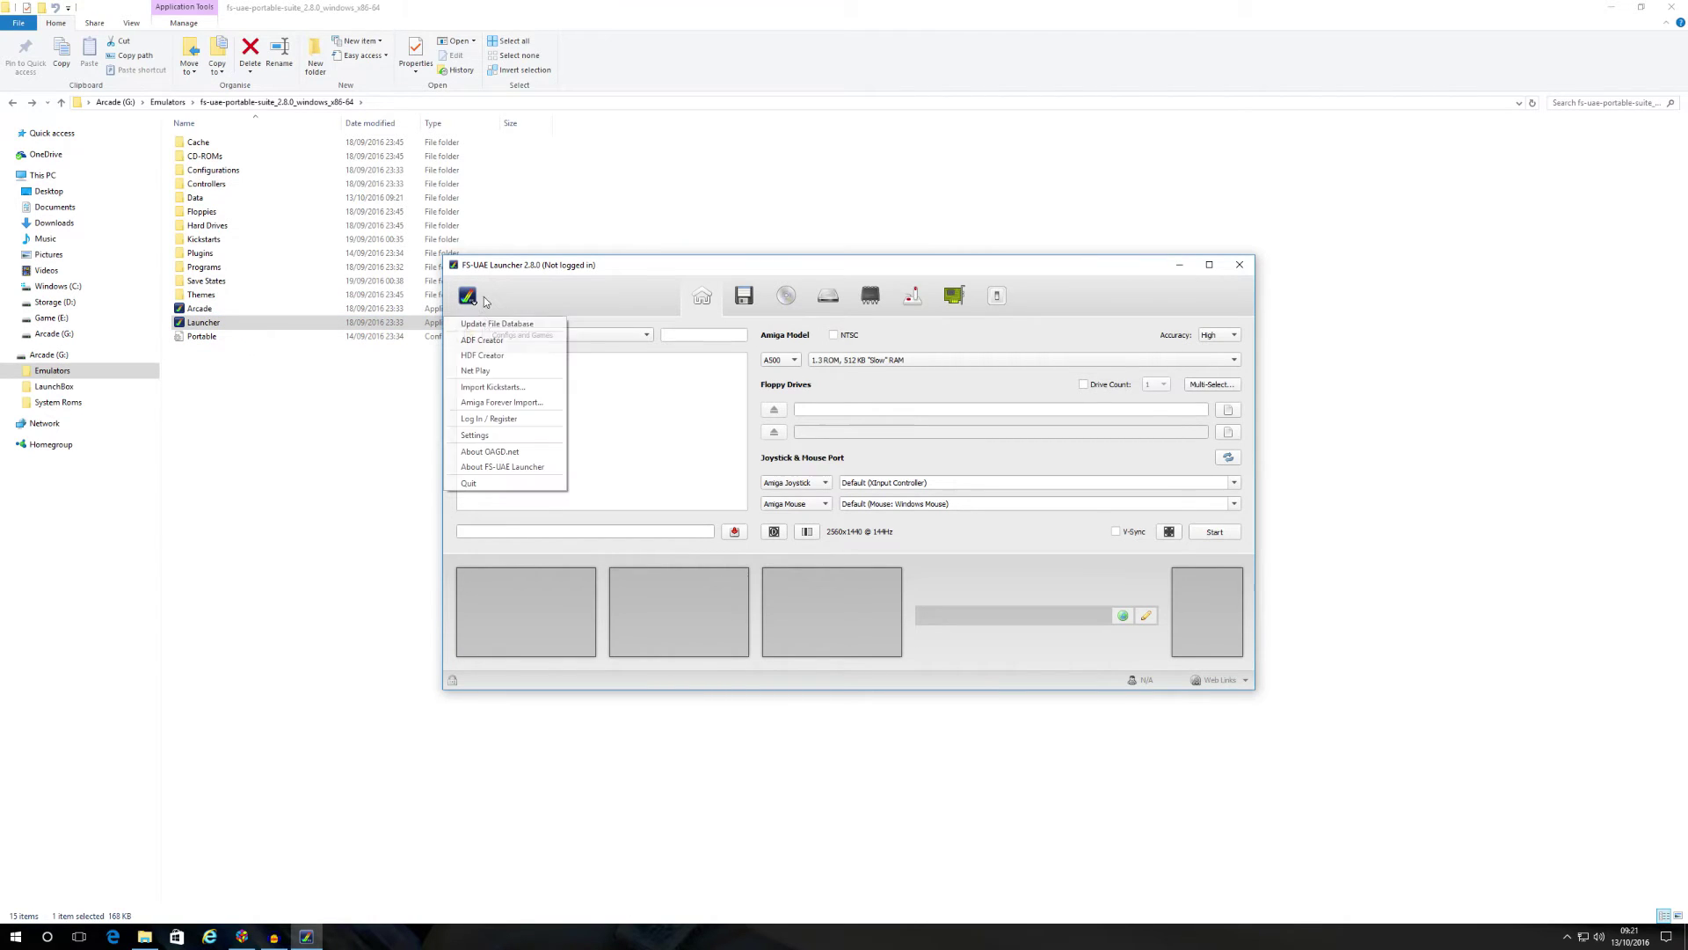
left_click(497, 389)
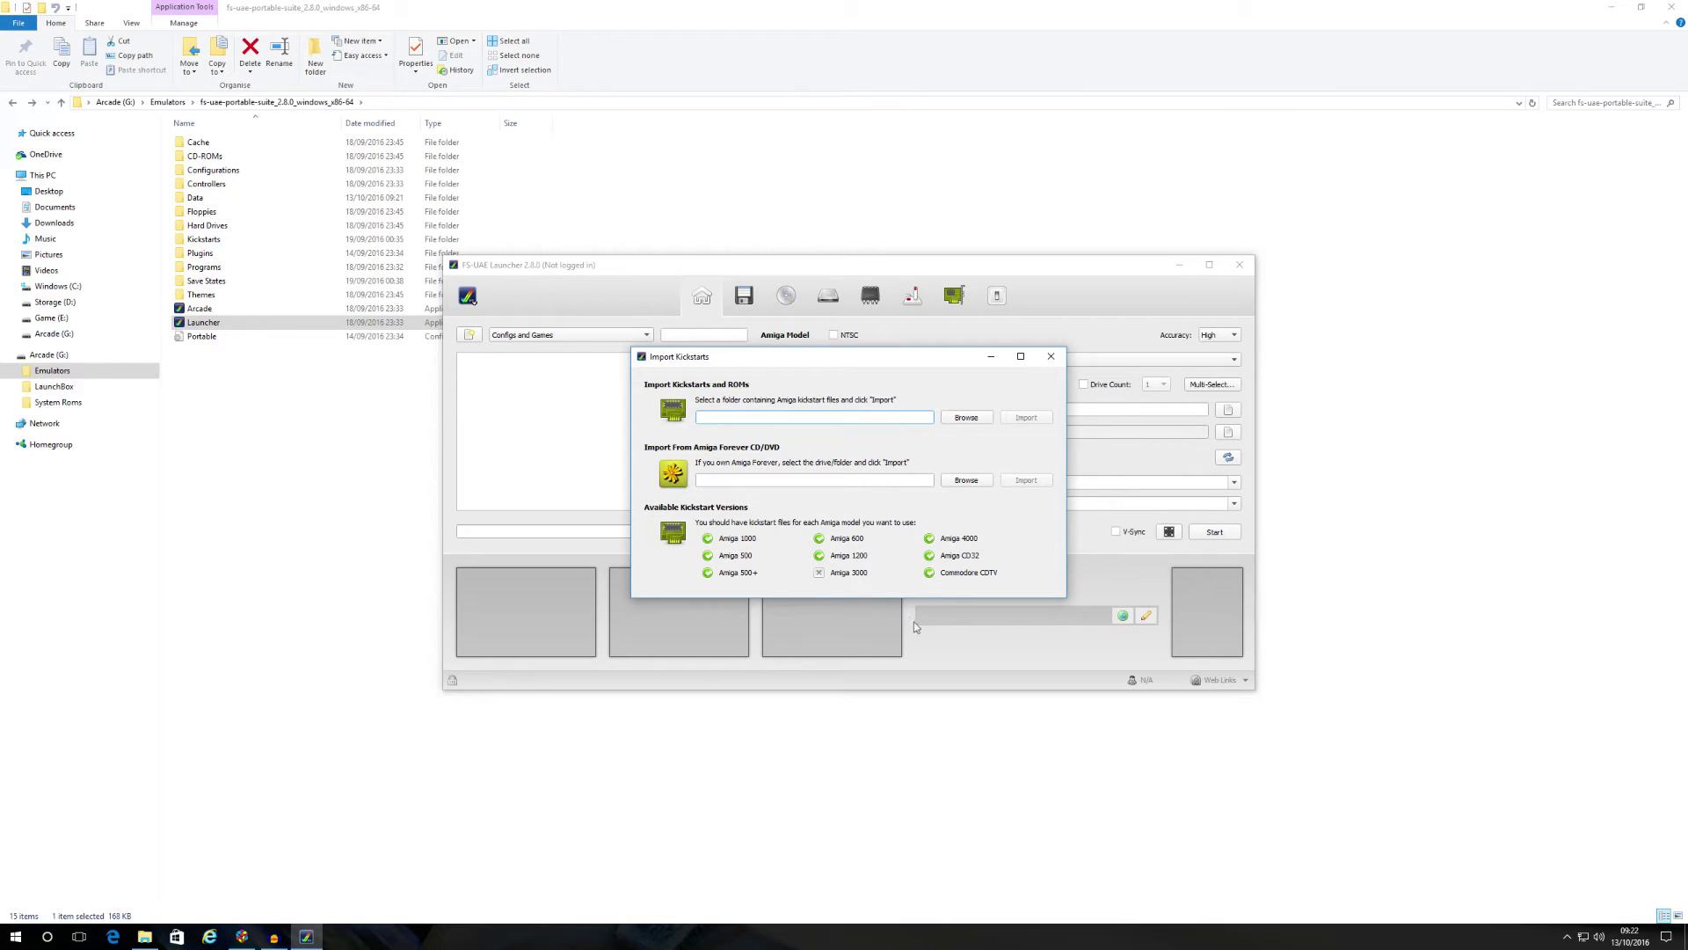
left_click(1051, 357)
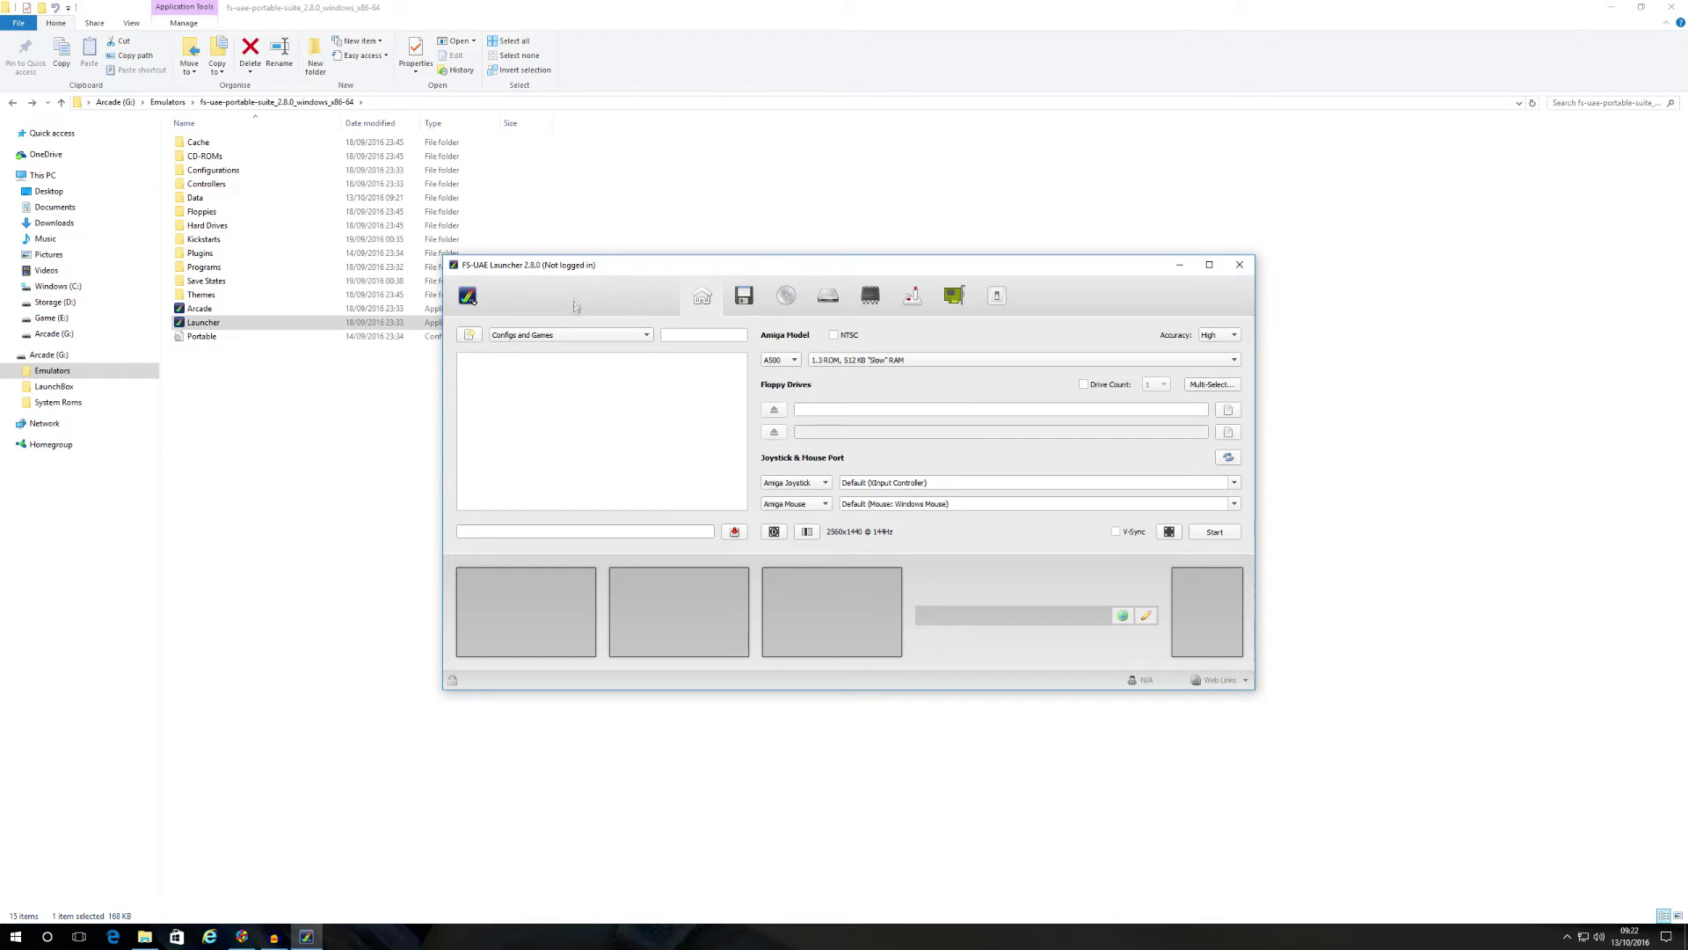
left_click(477, 296)
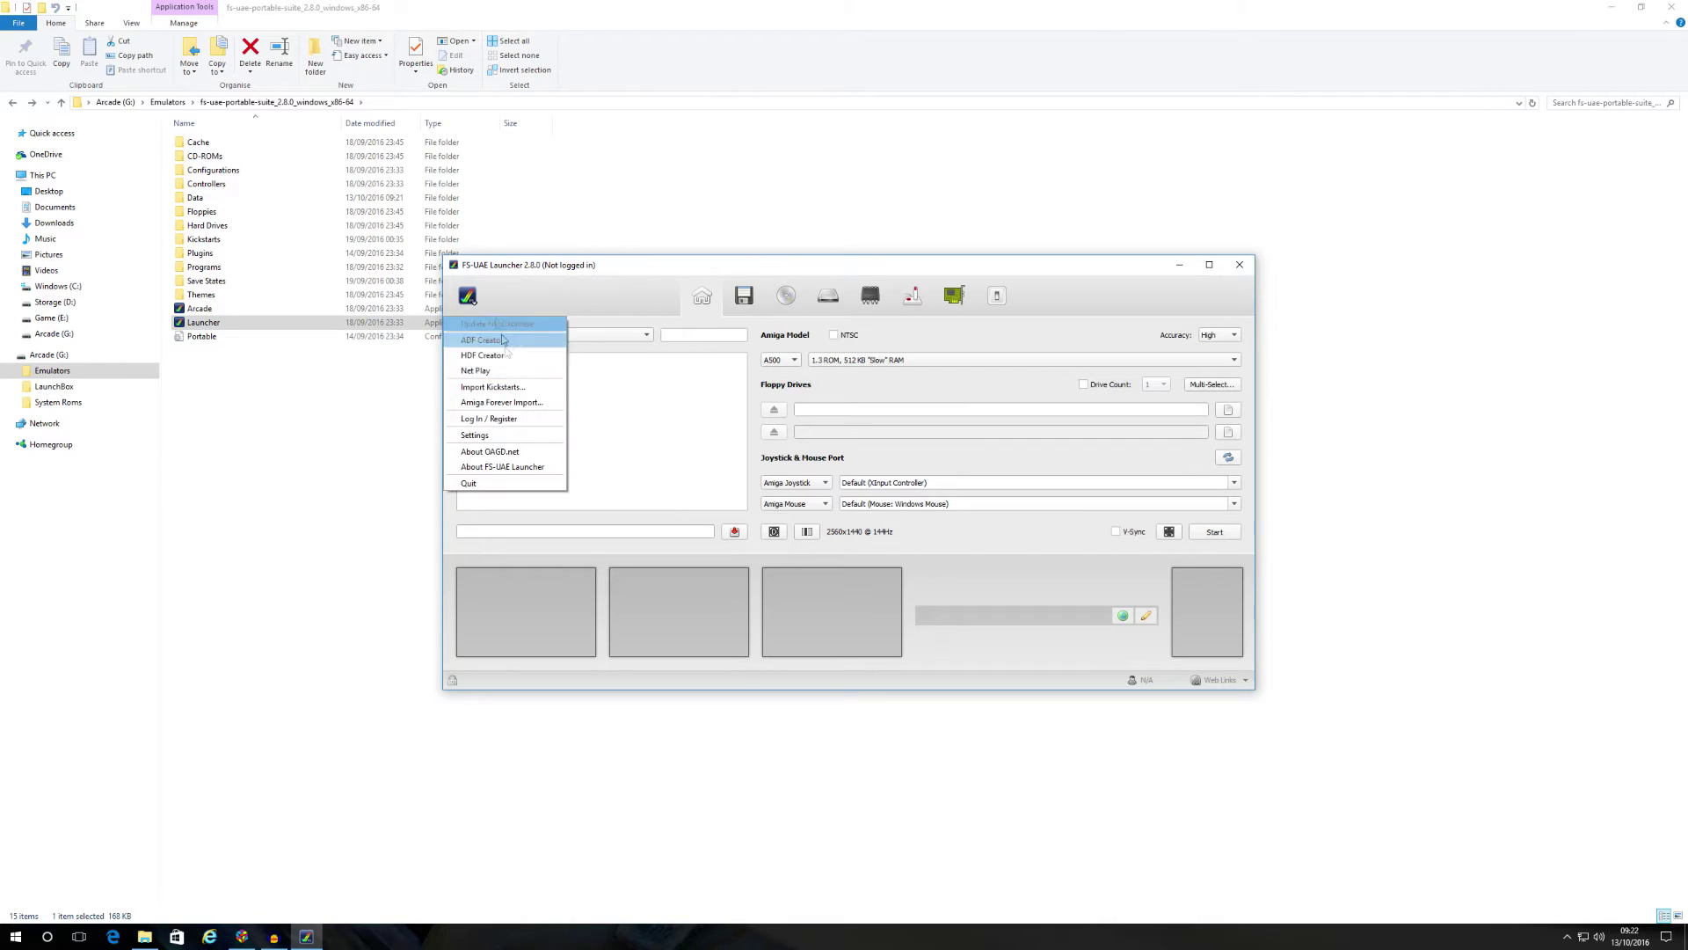
Select XInput Controller under Joysticks & Gamepads in Settings, then close Settings and the launcher
left_click(518, 445)
left_click(623, 426)
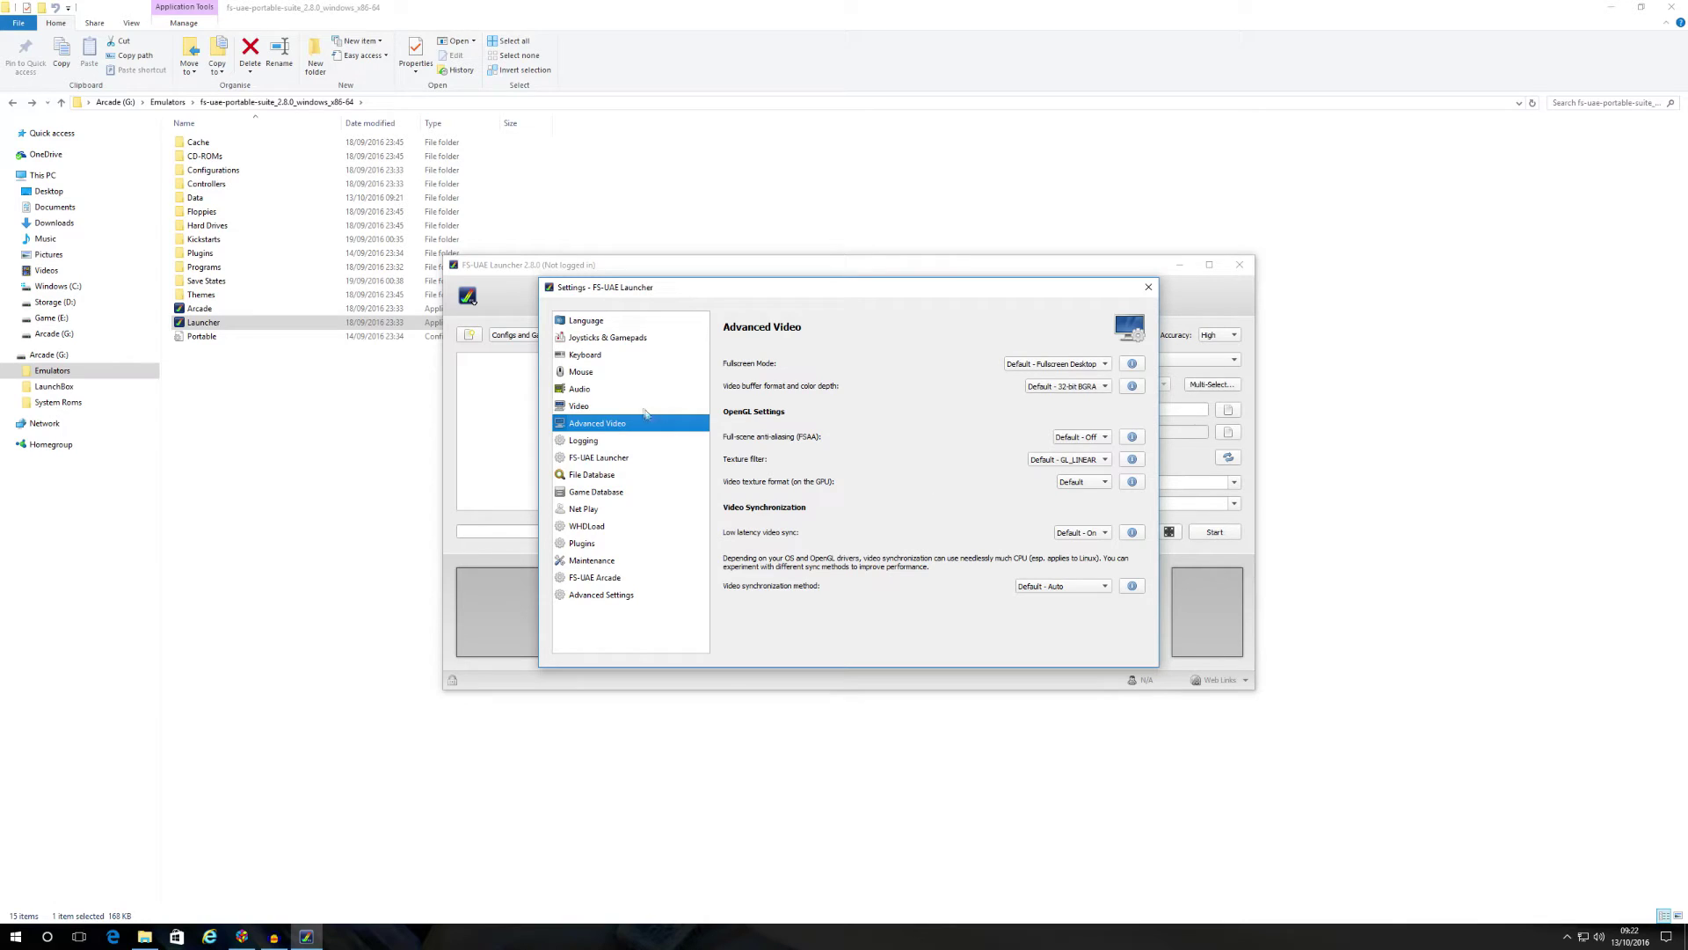
left_click(626, 338)
left_click(802, 367)
left_click(802, 371)
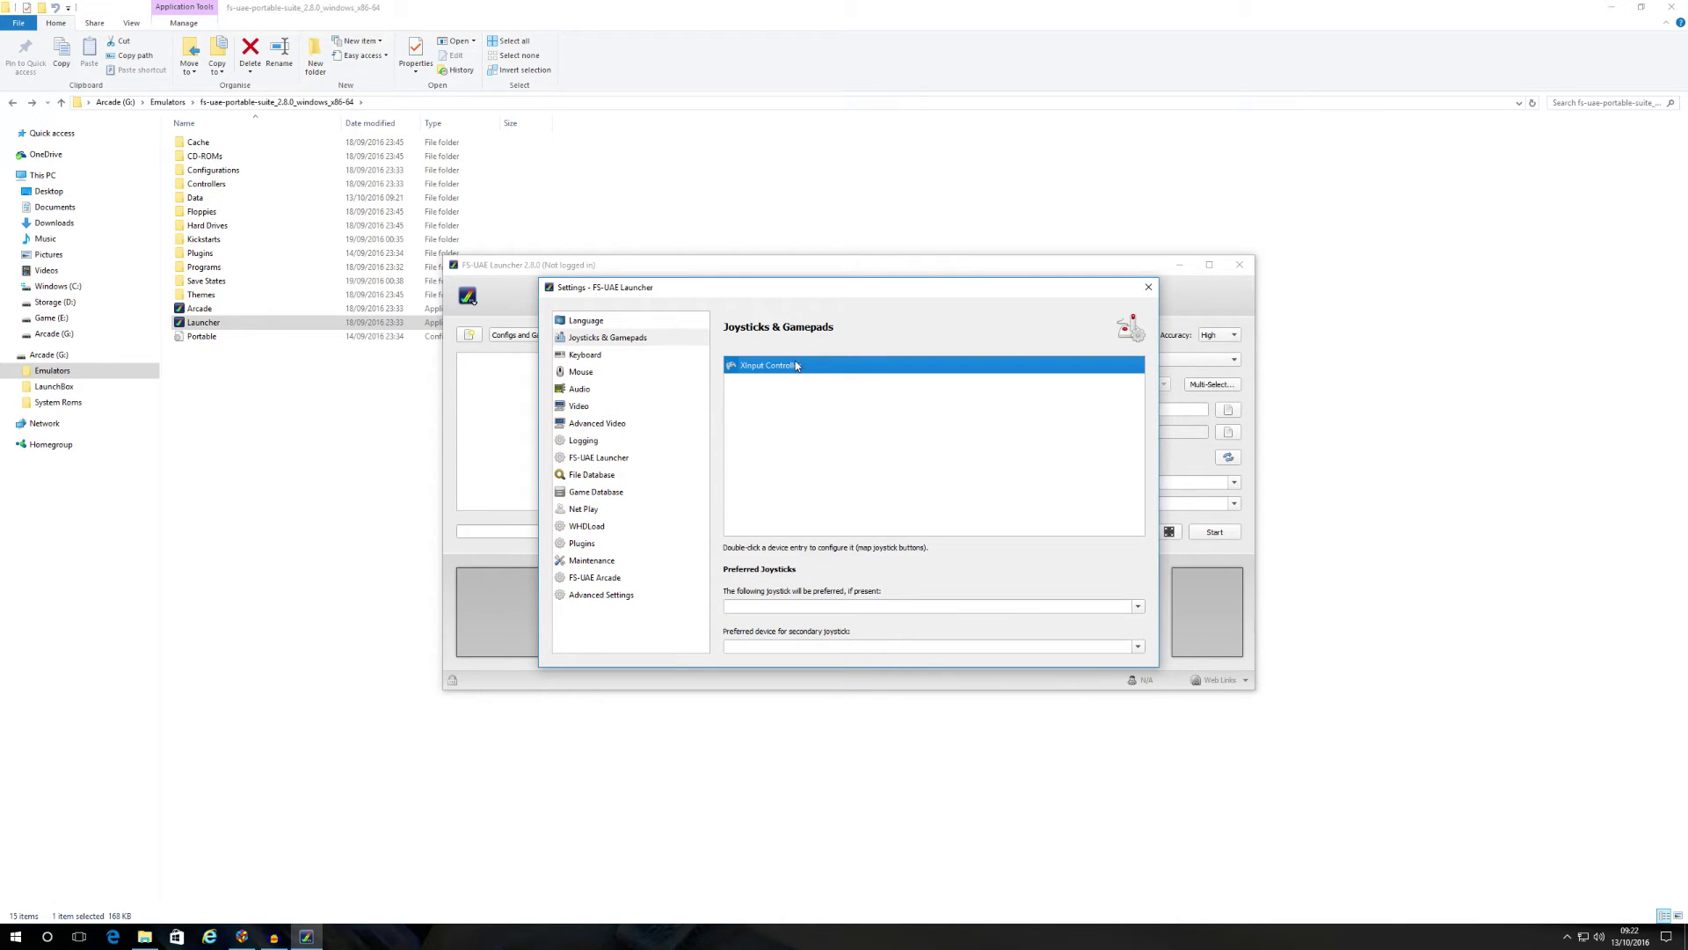
left_click(1148, 287)
left_click(1240, 266)
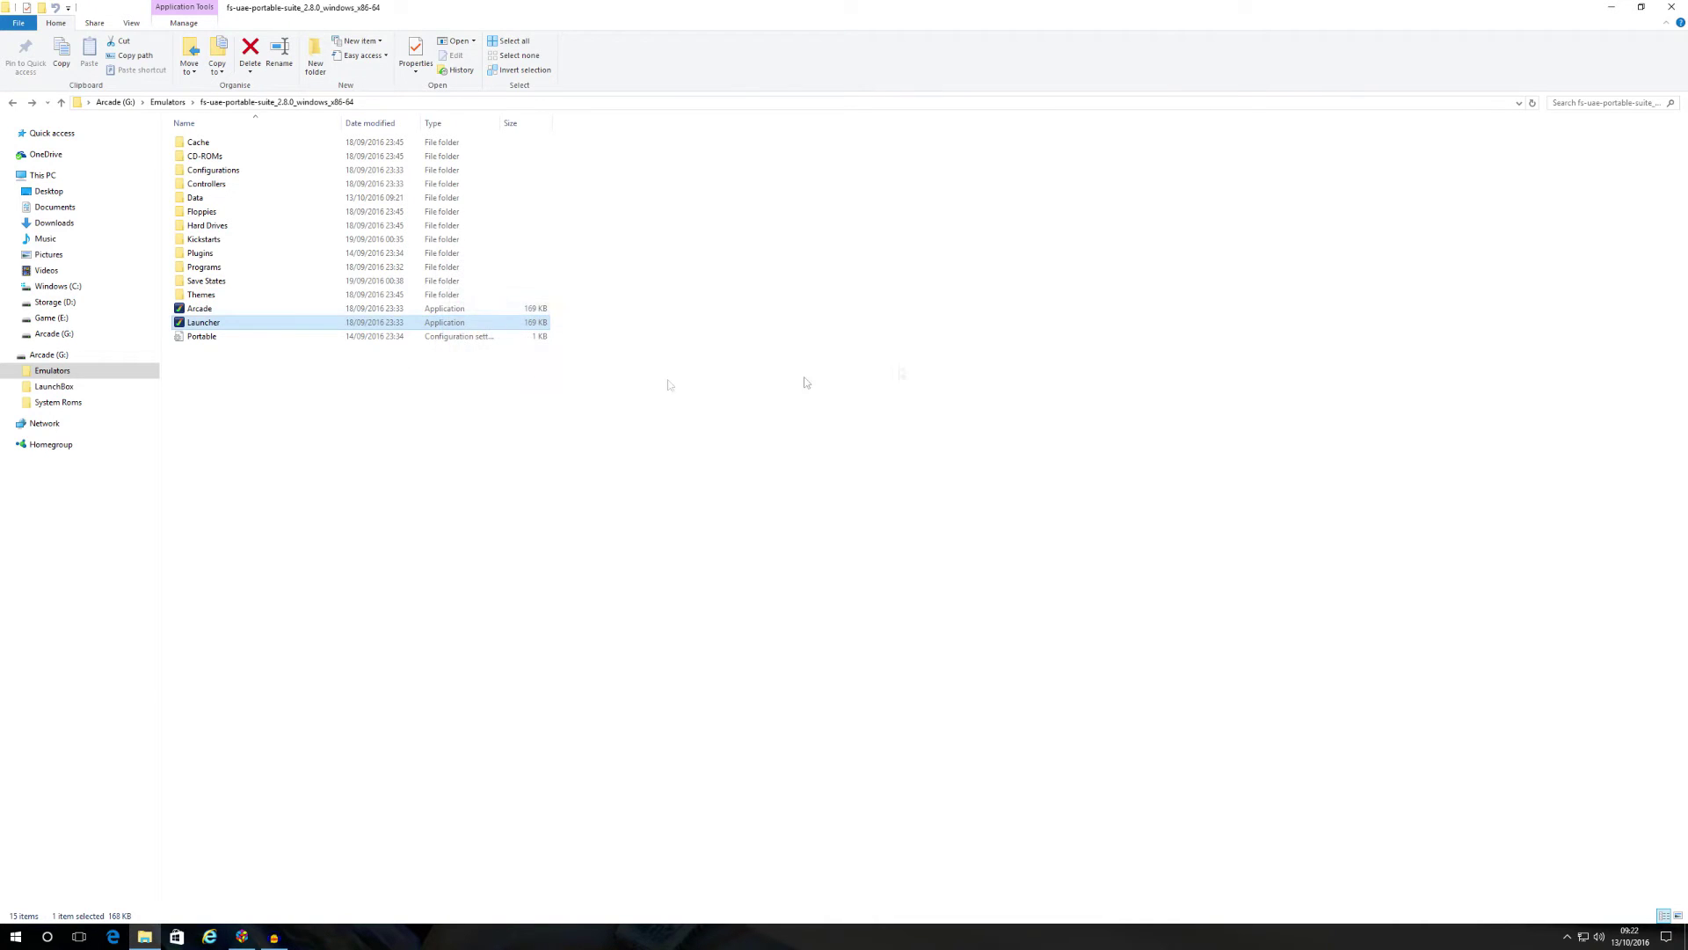
Recheck the Kickstarts ROM files, return to the FS-UAE folder, then switch back to LaunchBox's Amiga library
double_click(209, 239)
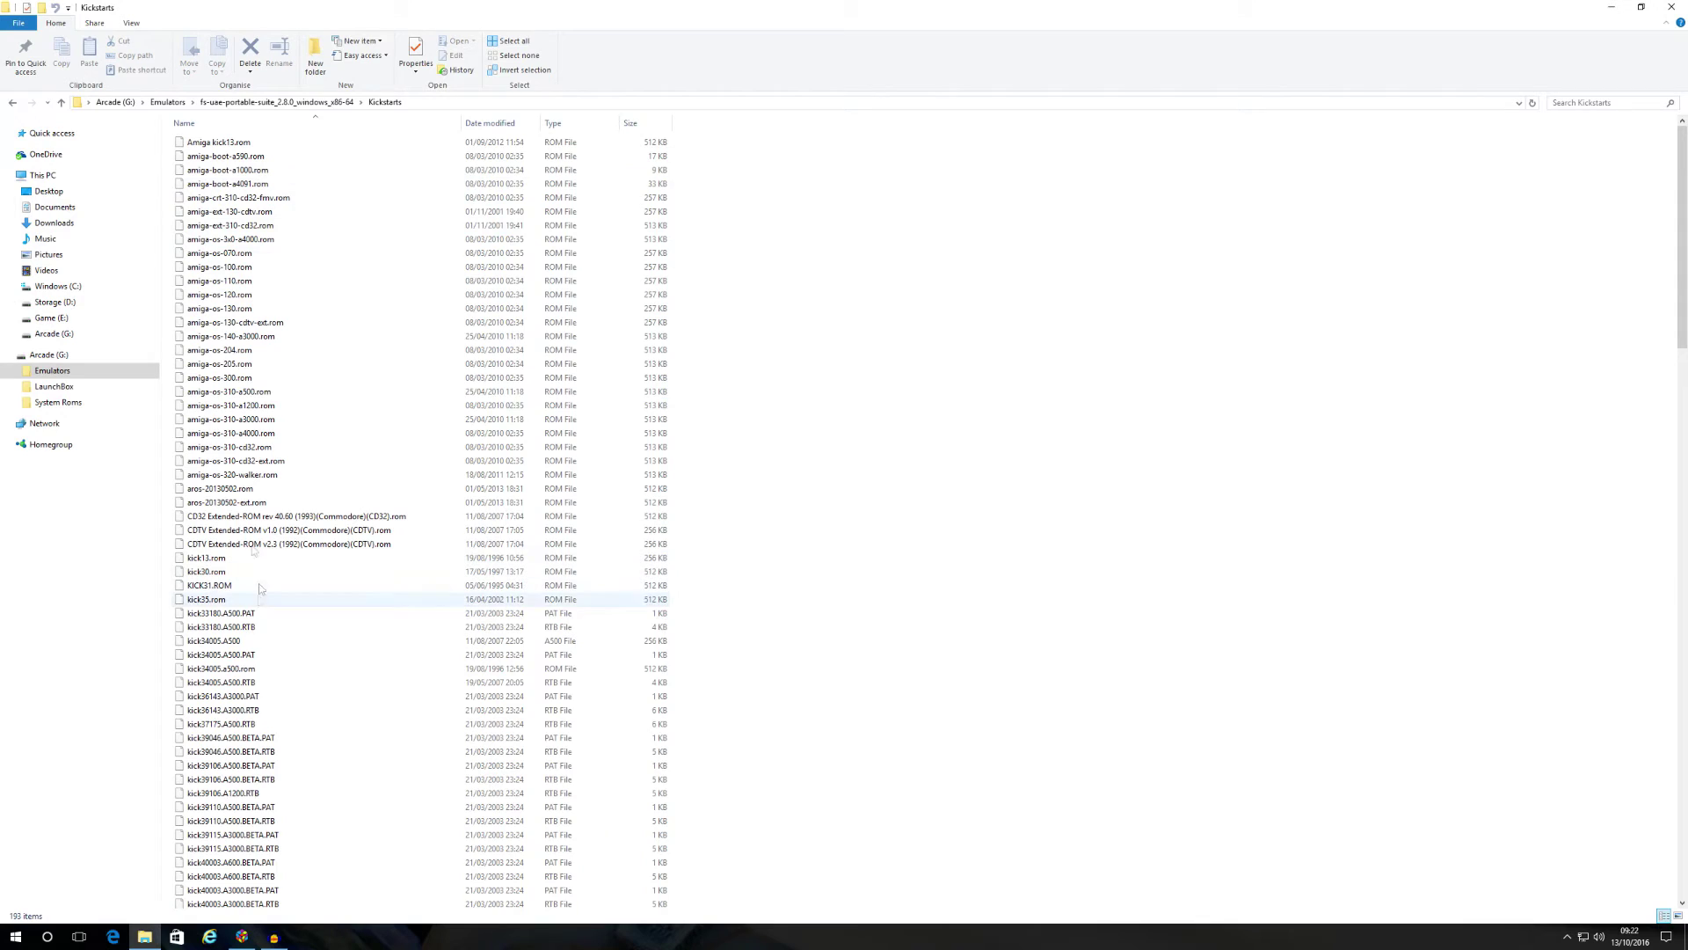
left_click(61, 102)
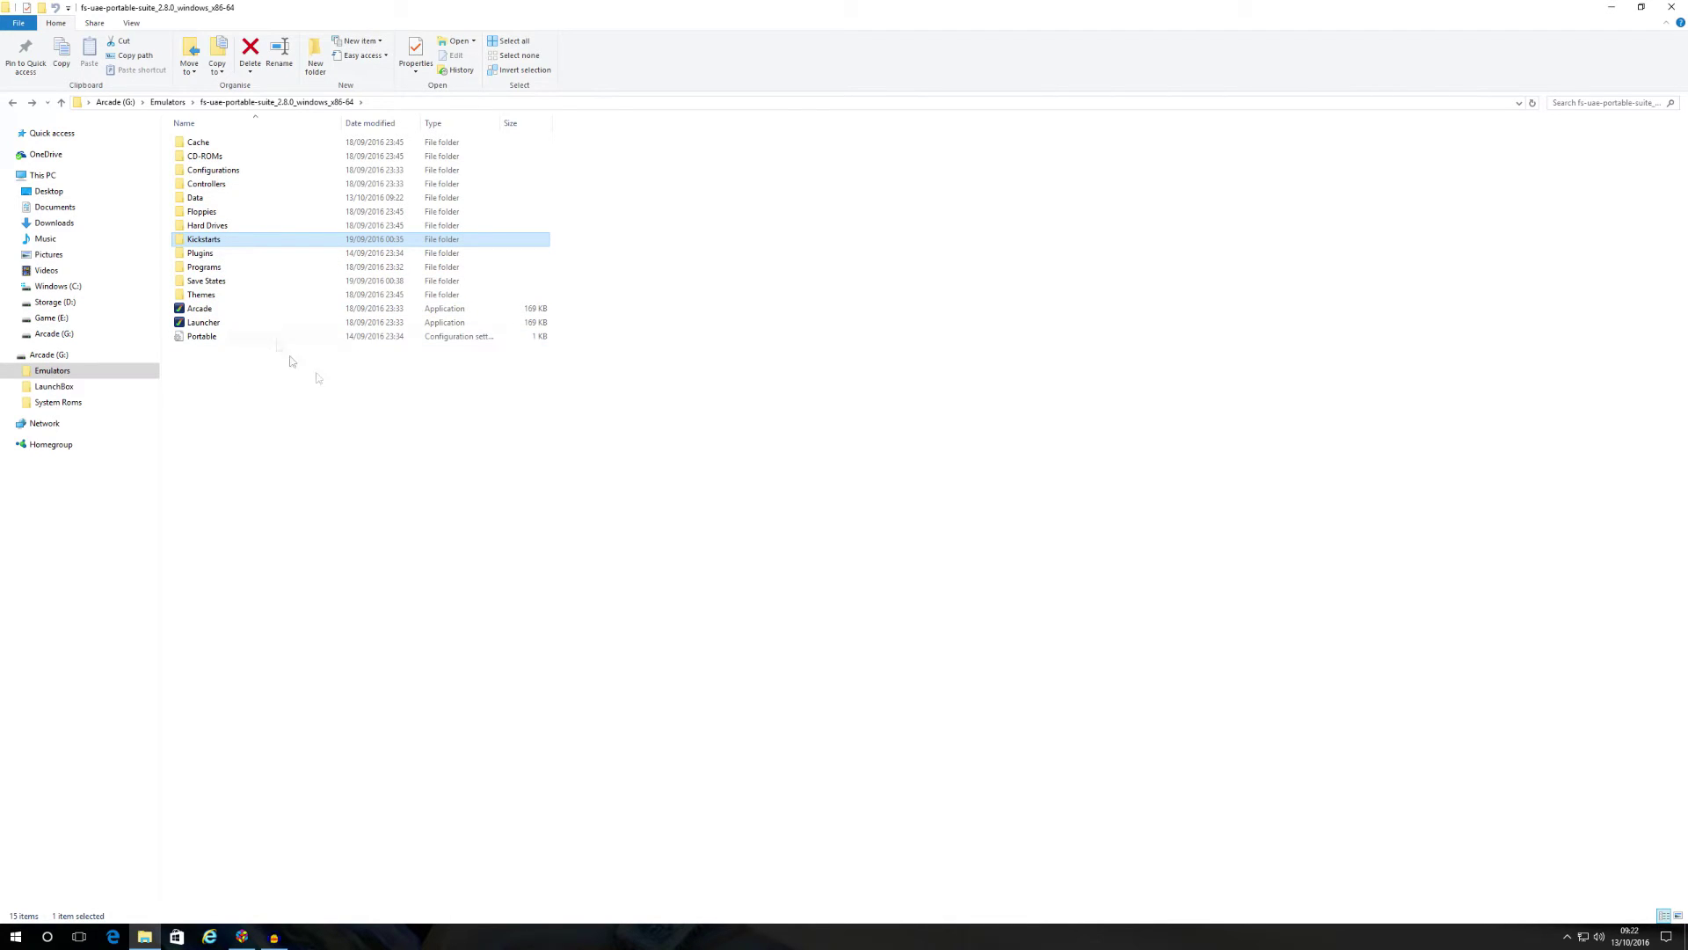
left_click(542, 565)
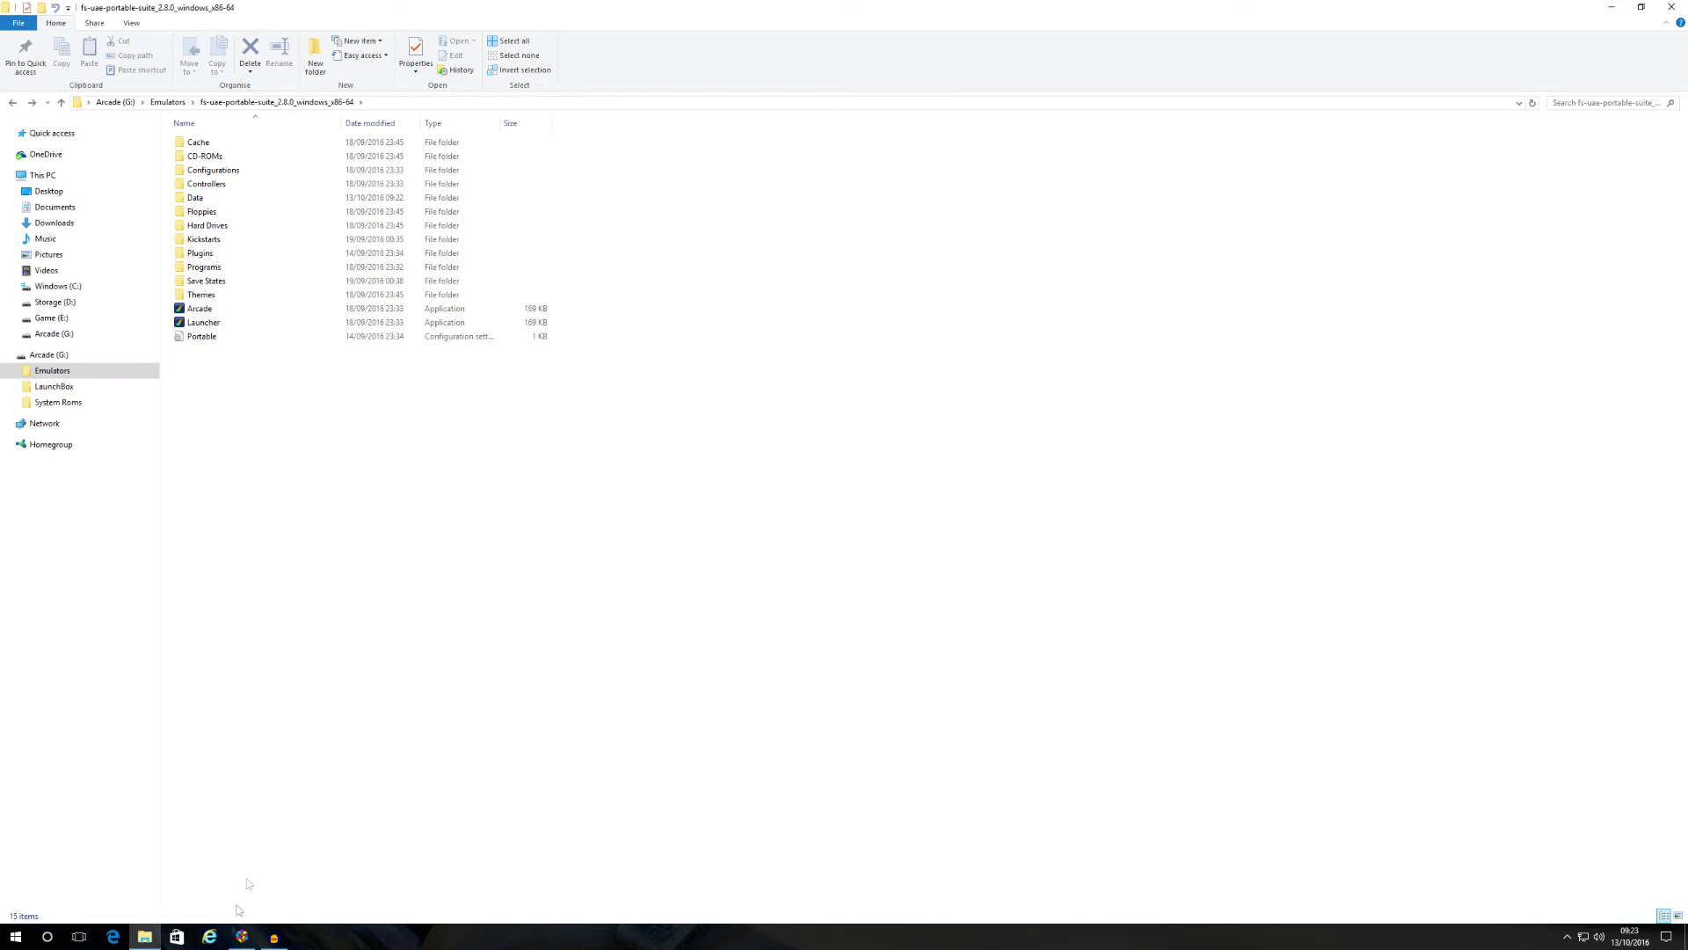
left_click(242, 937)
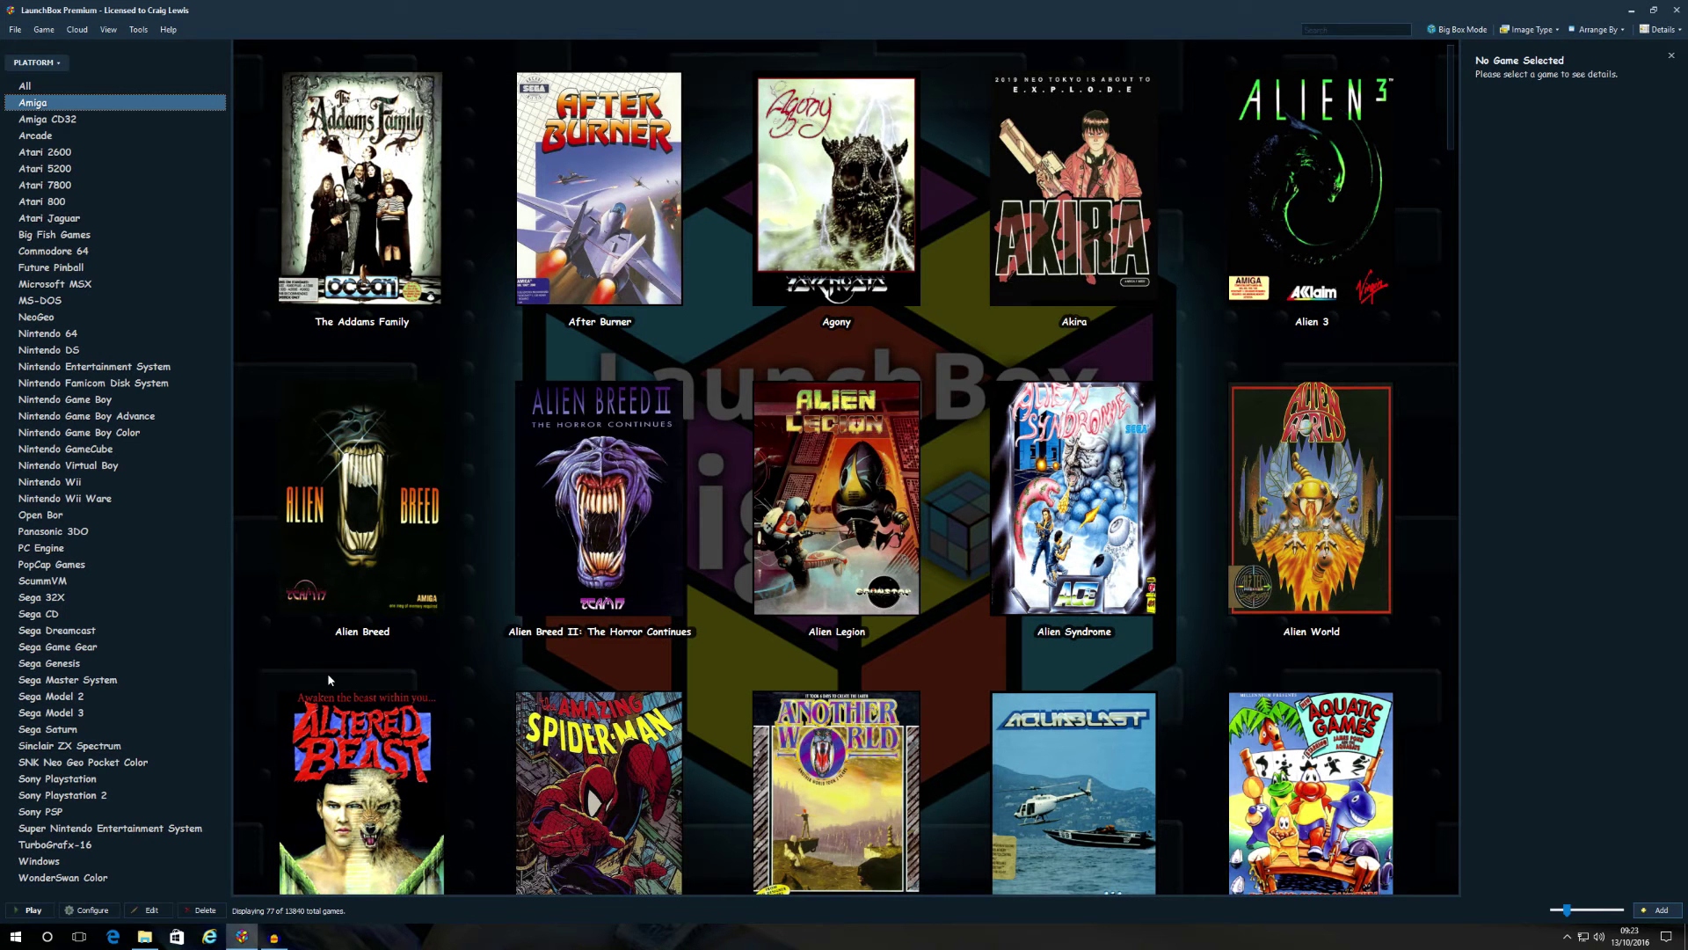
Launch Tools > Import > ROM Files and advance past the welcome page to Select the Files to Import
left_click(150, 33)
left_click(151, 33)
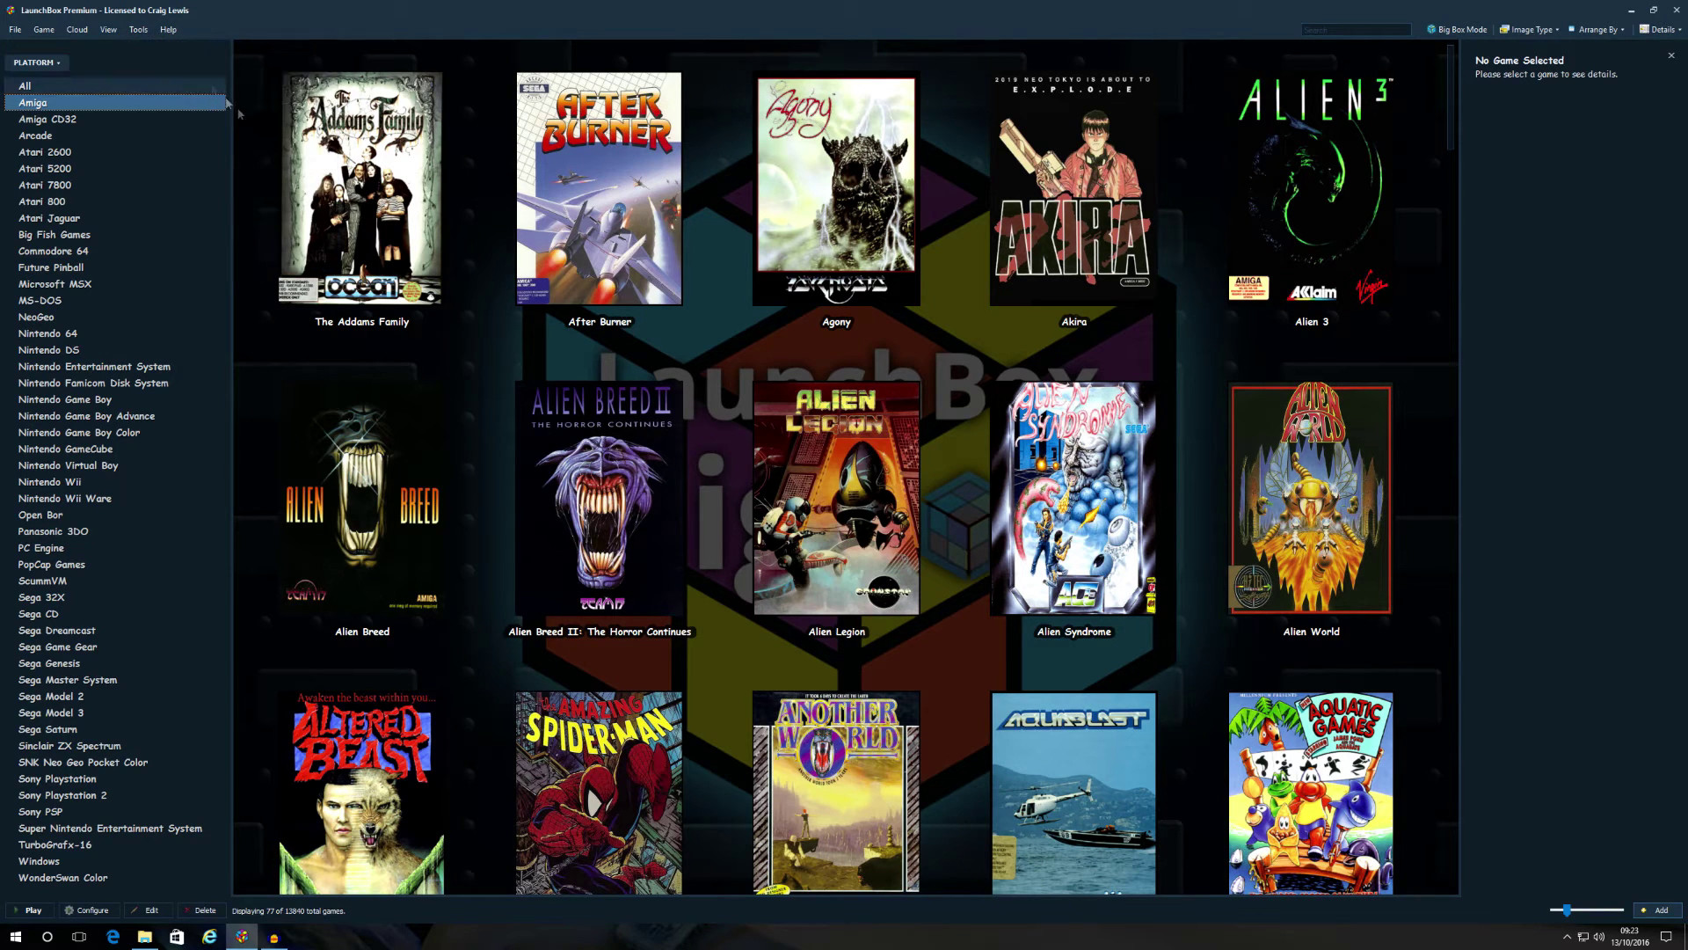
left_click(148, 32)
mouse_move(183, 189)
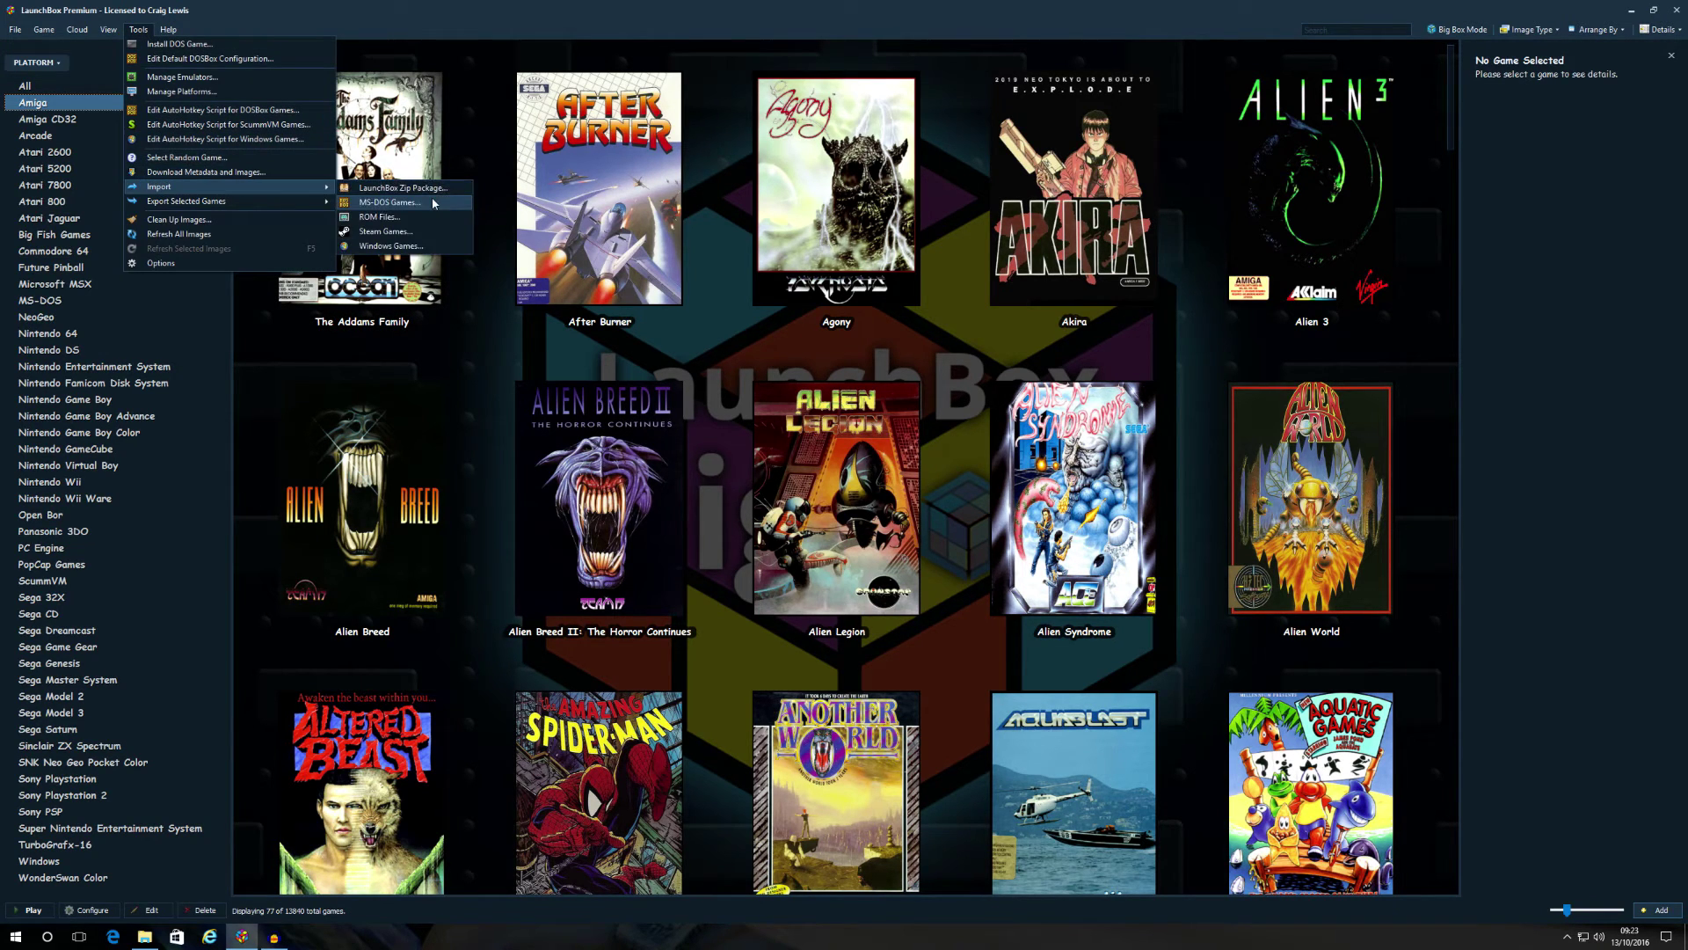
left_click(409, 219)
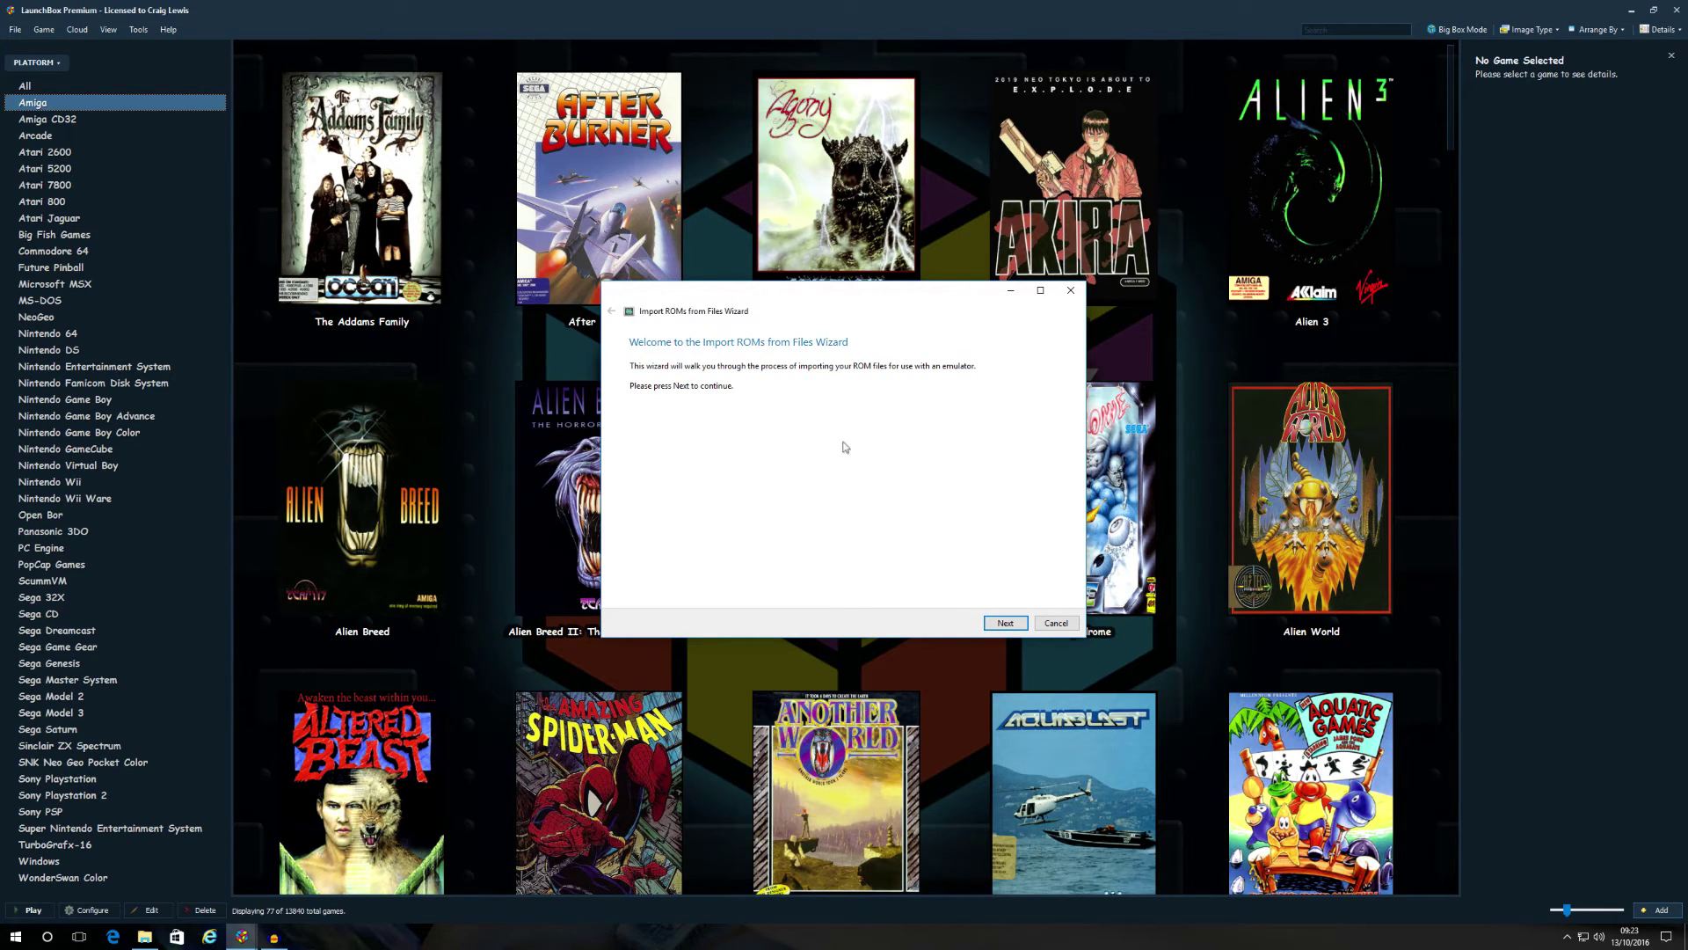
left_click(1005, 623)
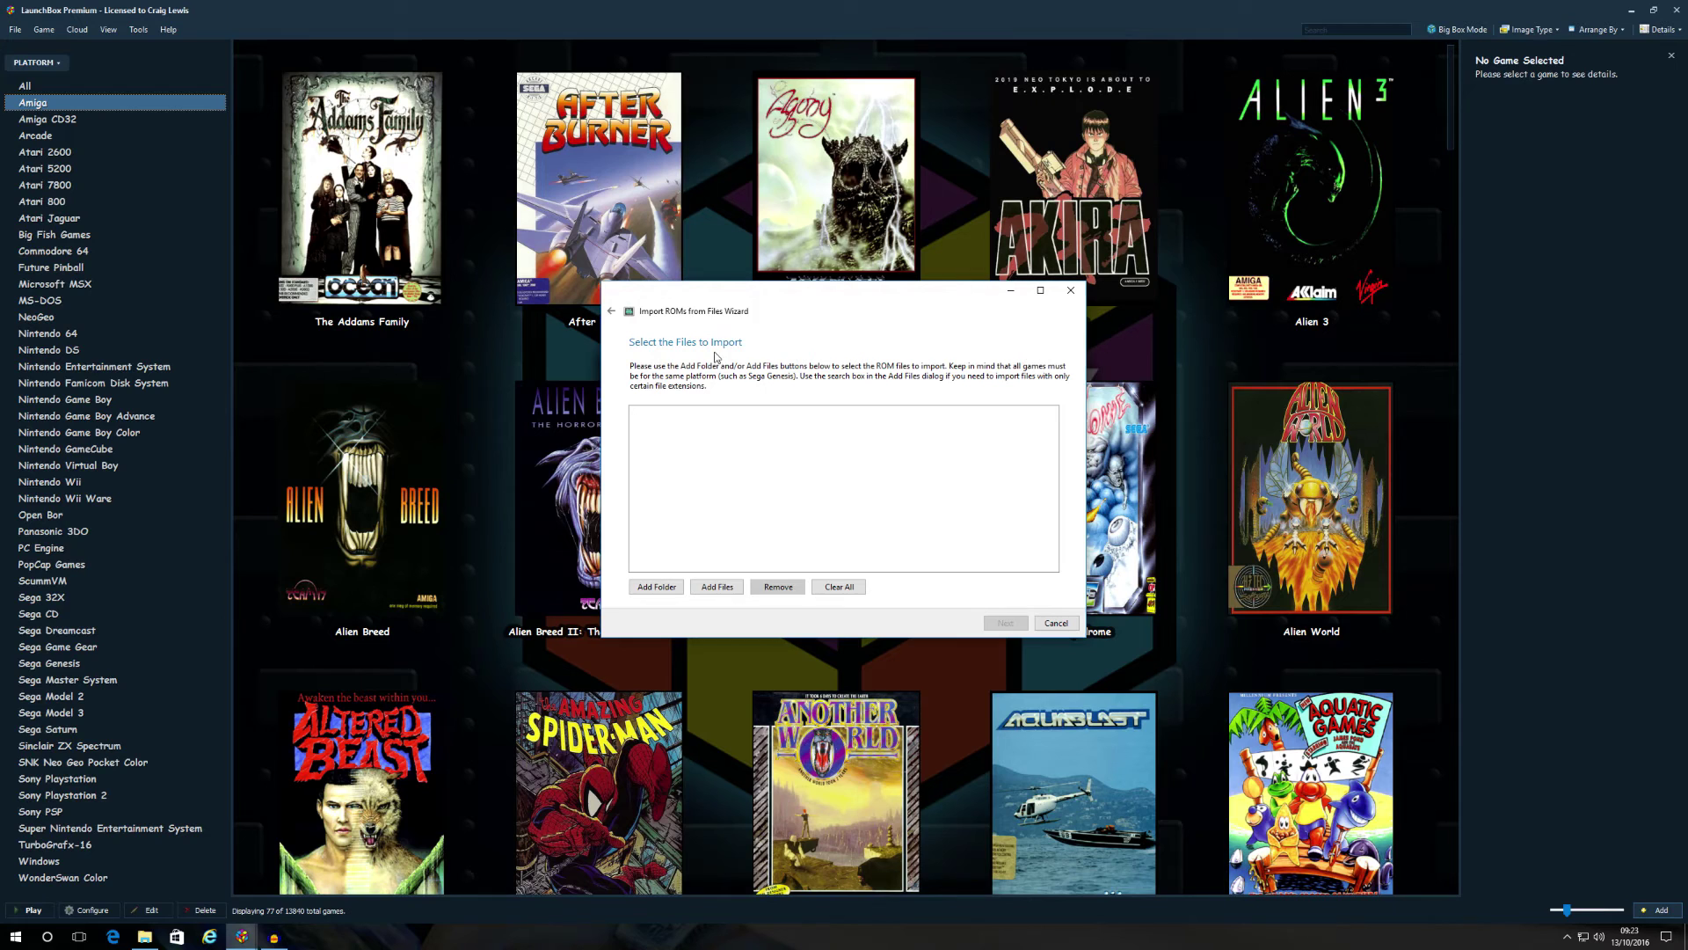
Add files from Arcade (G:) > System Roms > Amiga, showing the Amiga game ZIP archives
left_click(720, 587)
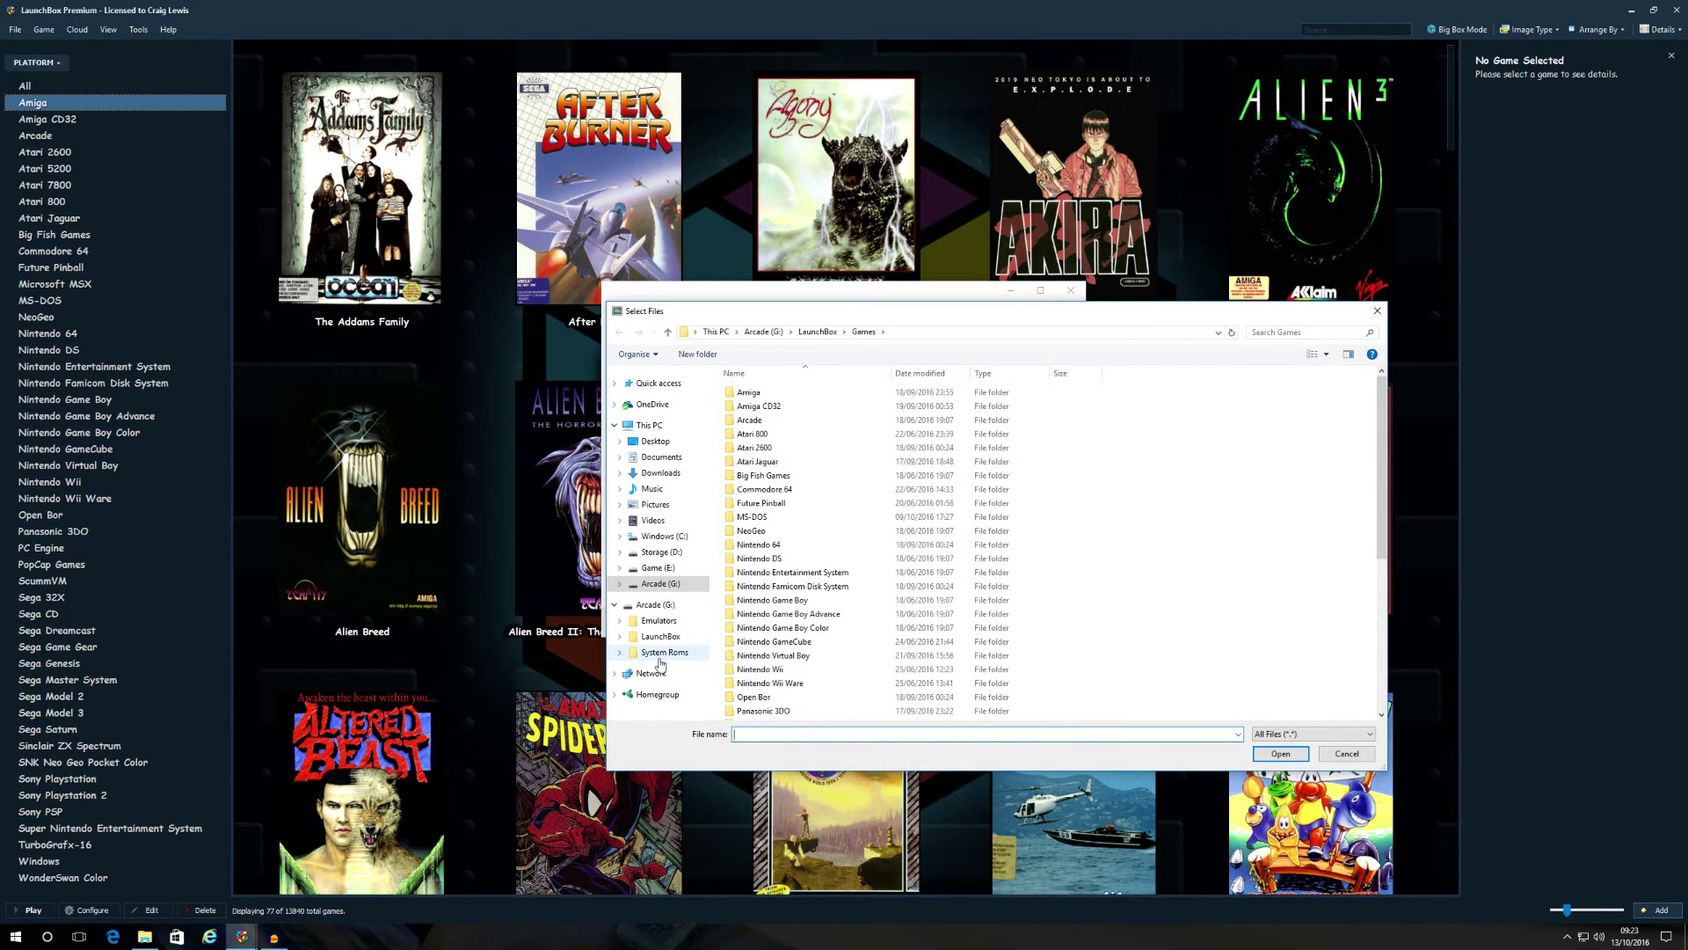
left_click(661, 654)
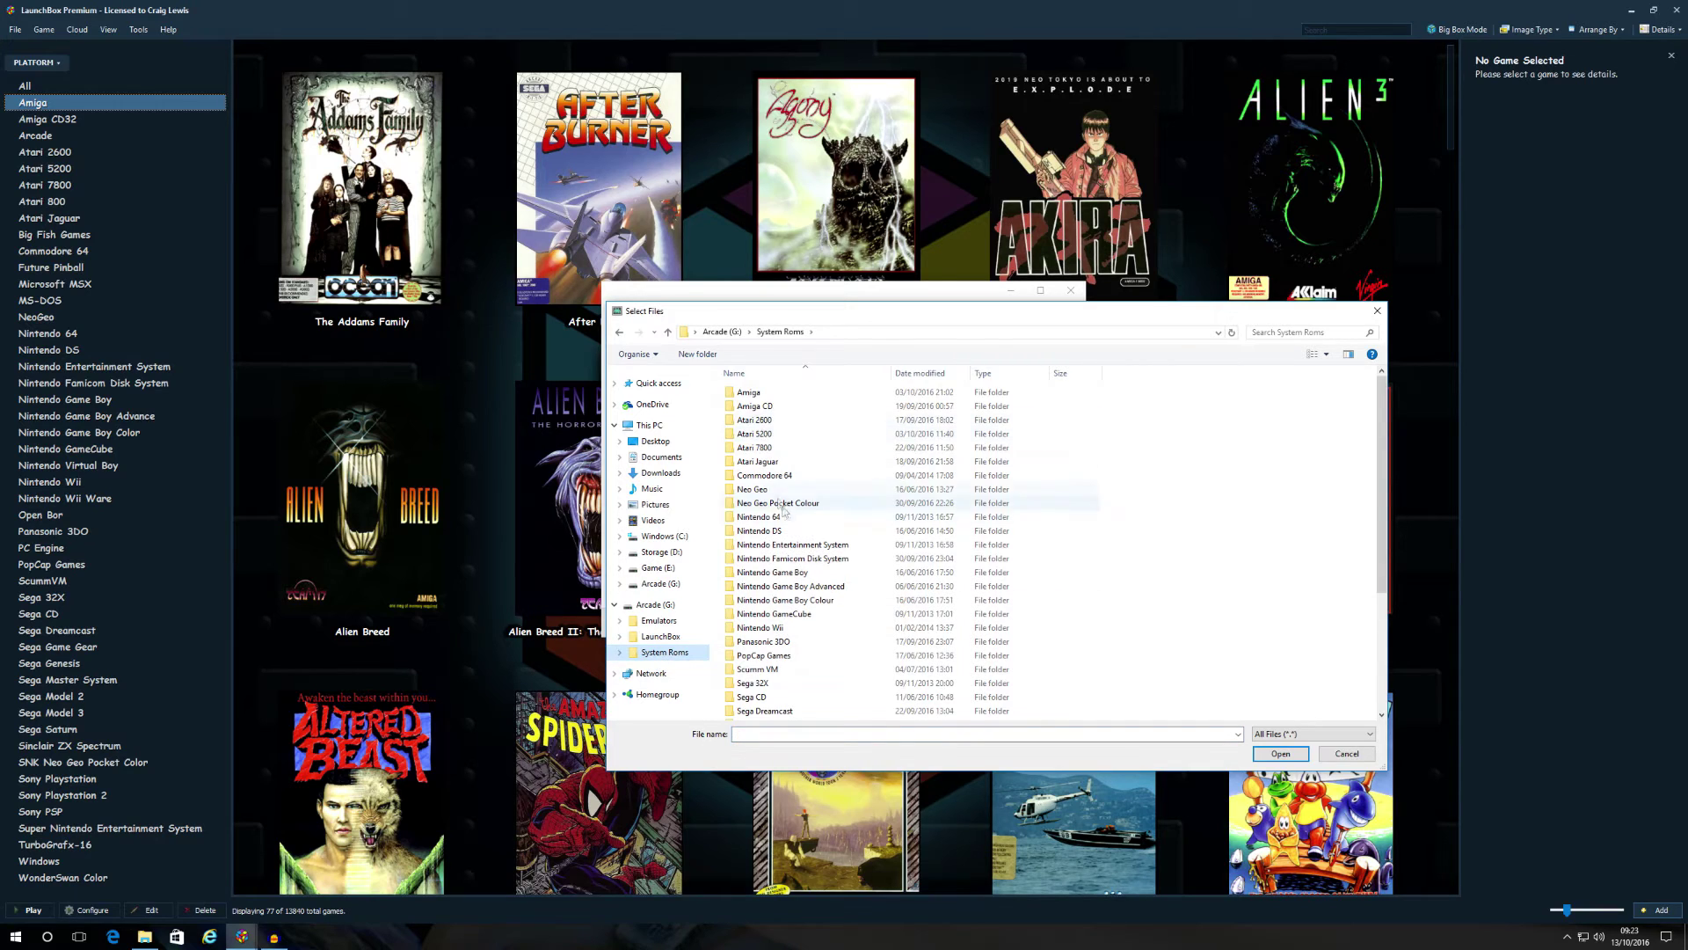
scroll(774, 528, "down", 5)
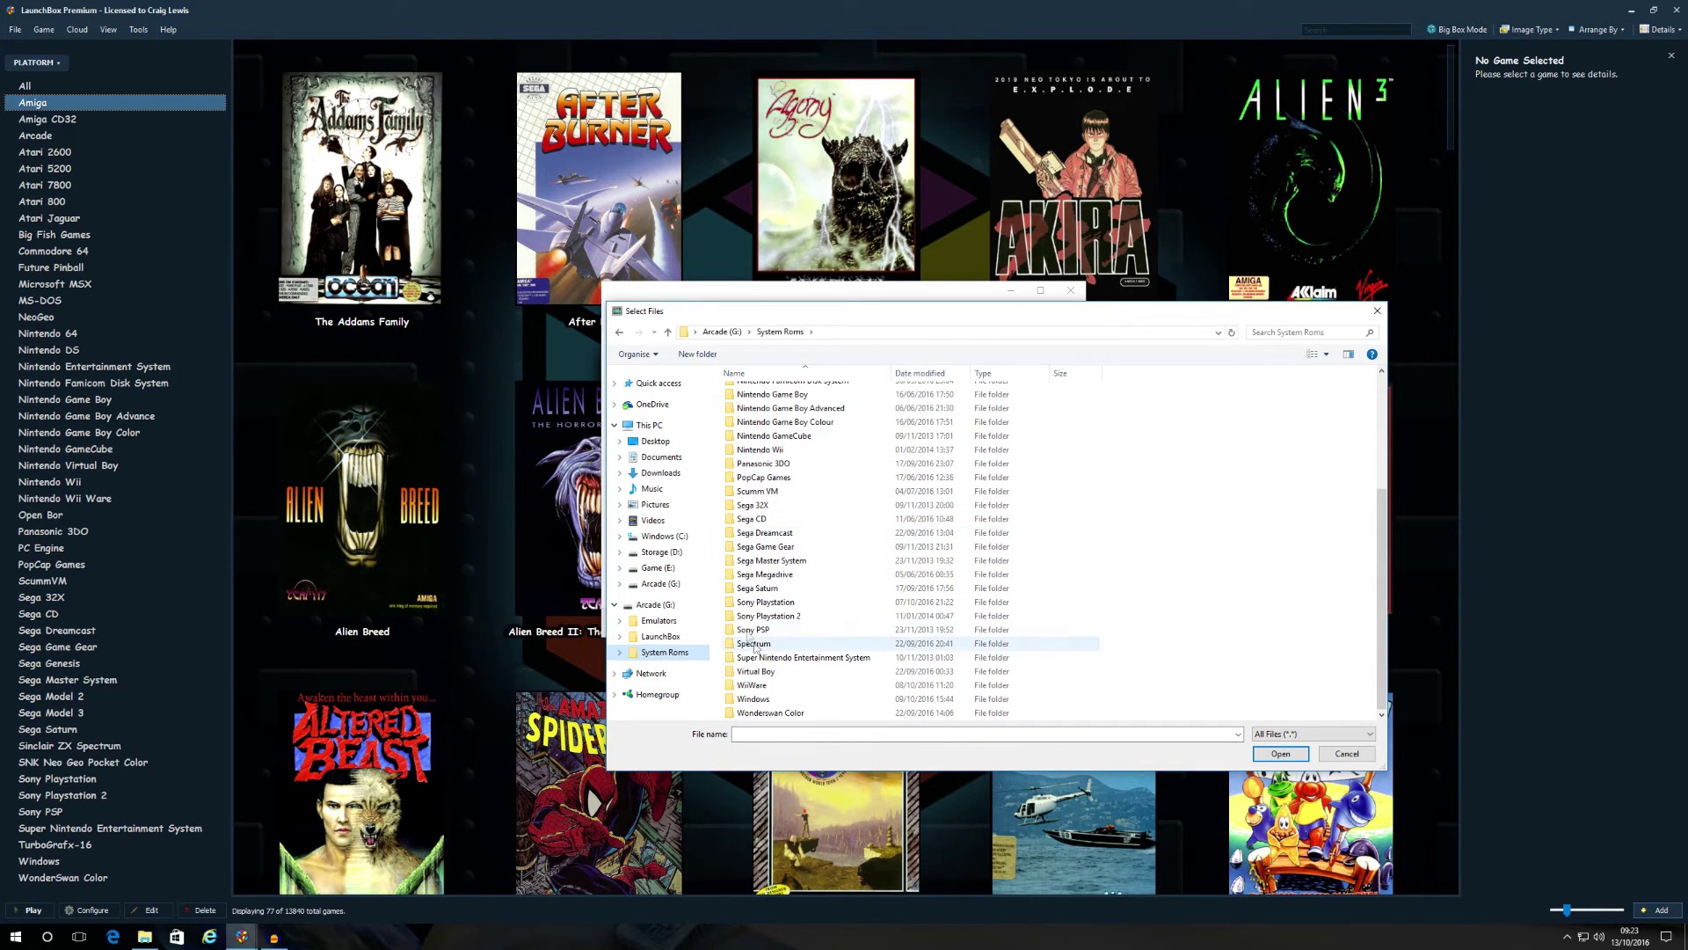
left_click(662, 606)
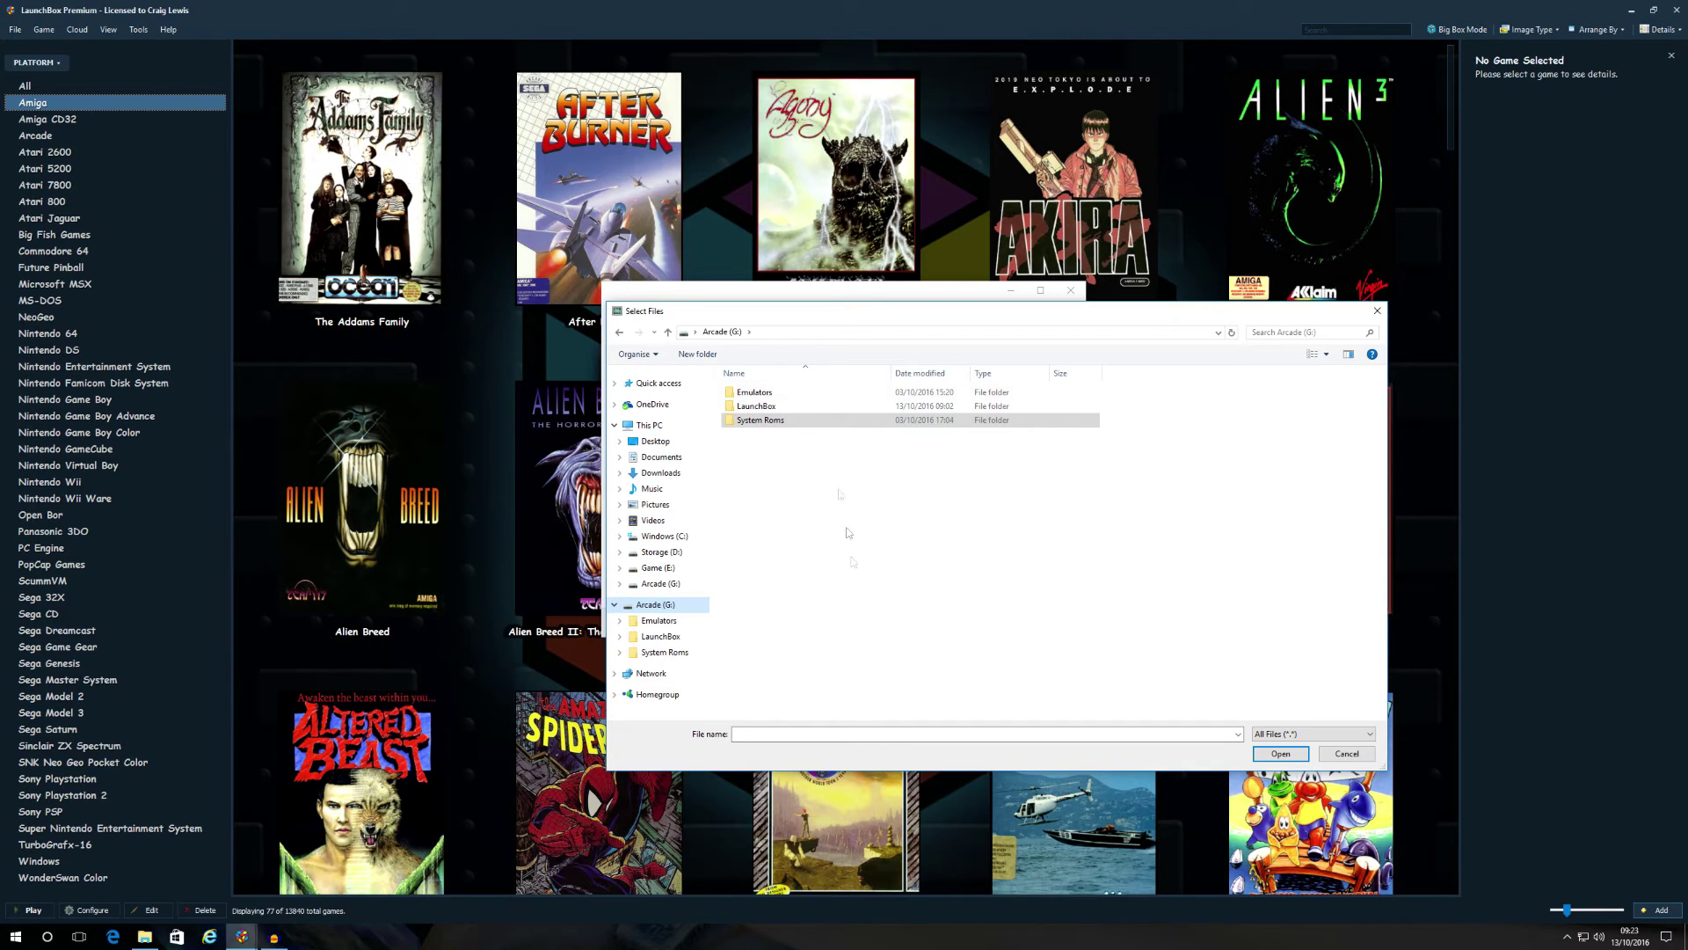
left_click(676, 654)
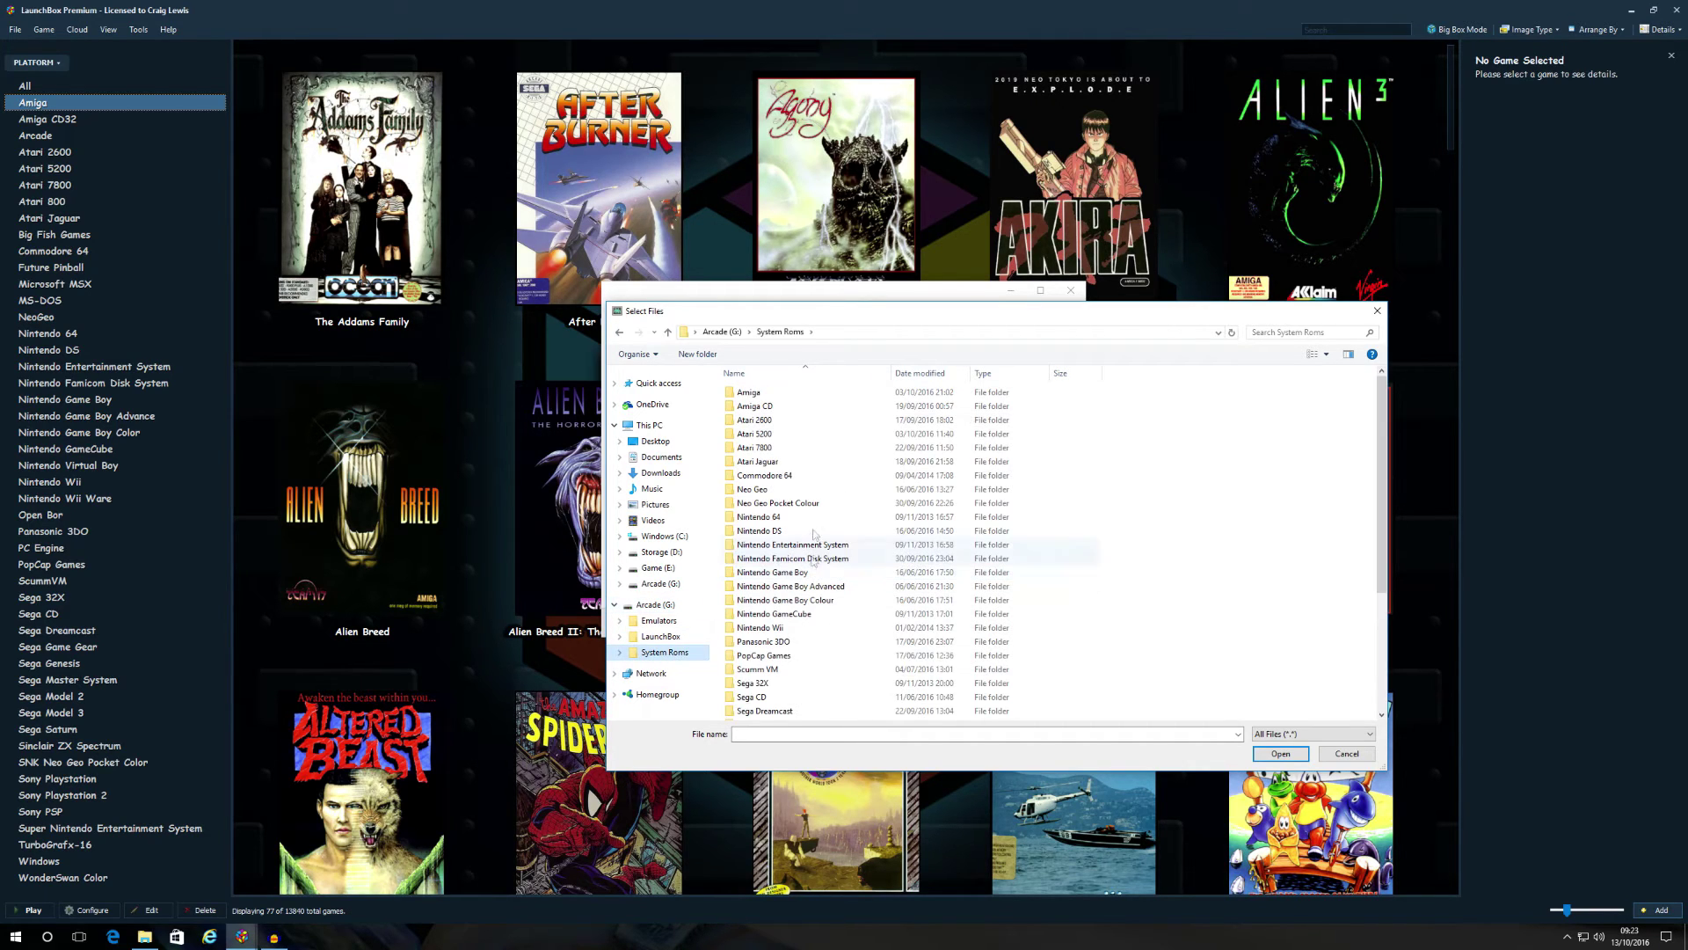
double_click(770, 393)
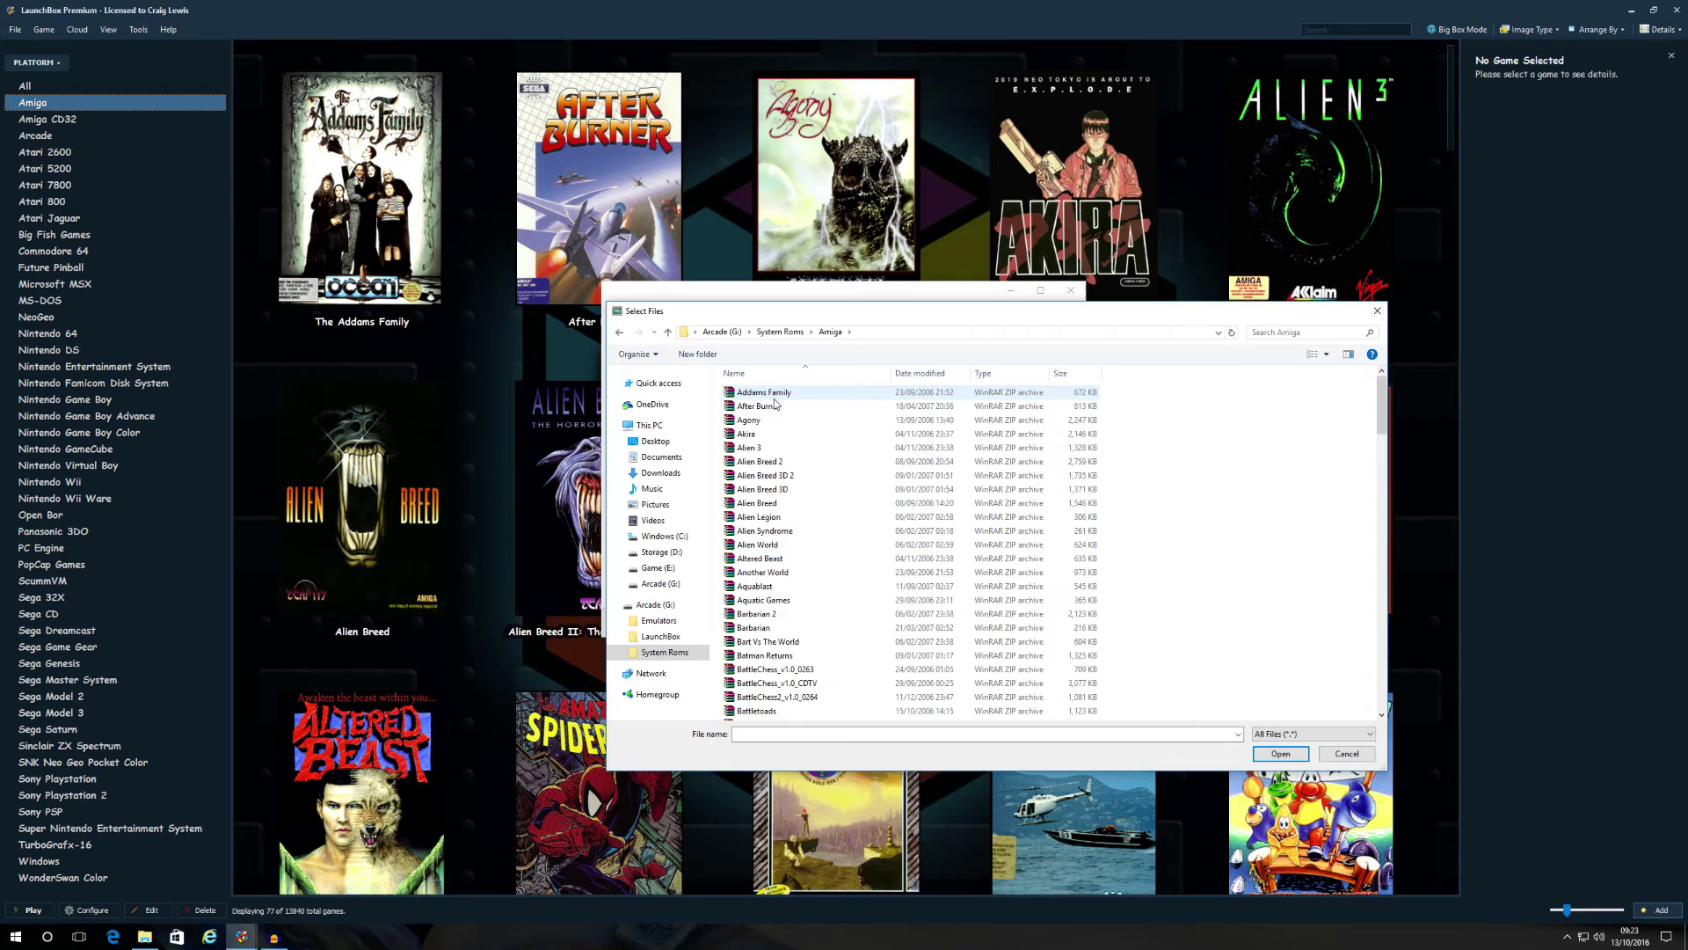
scroll(775, 400, "down", 20)
scroll(775, 404, "up", 20)
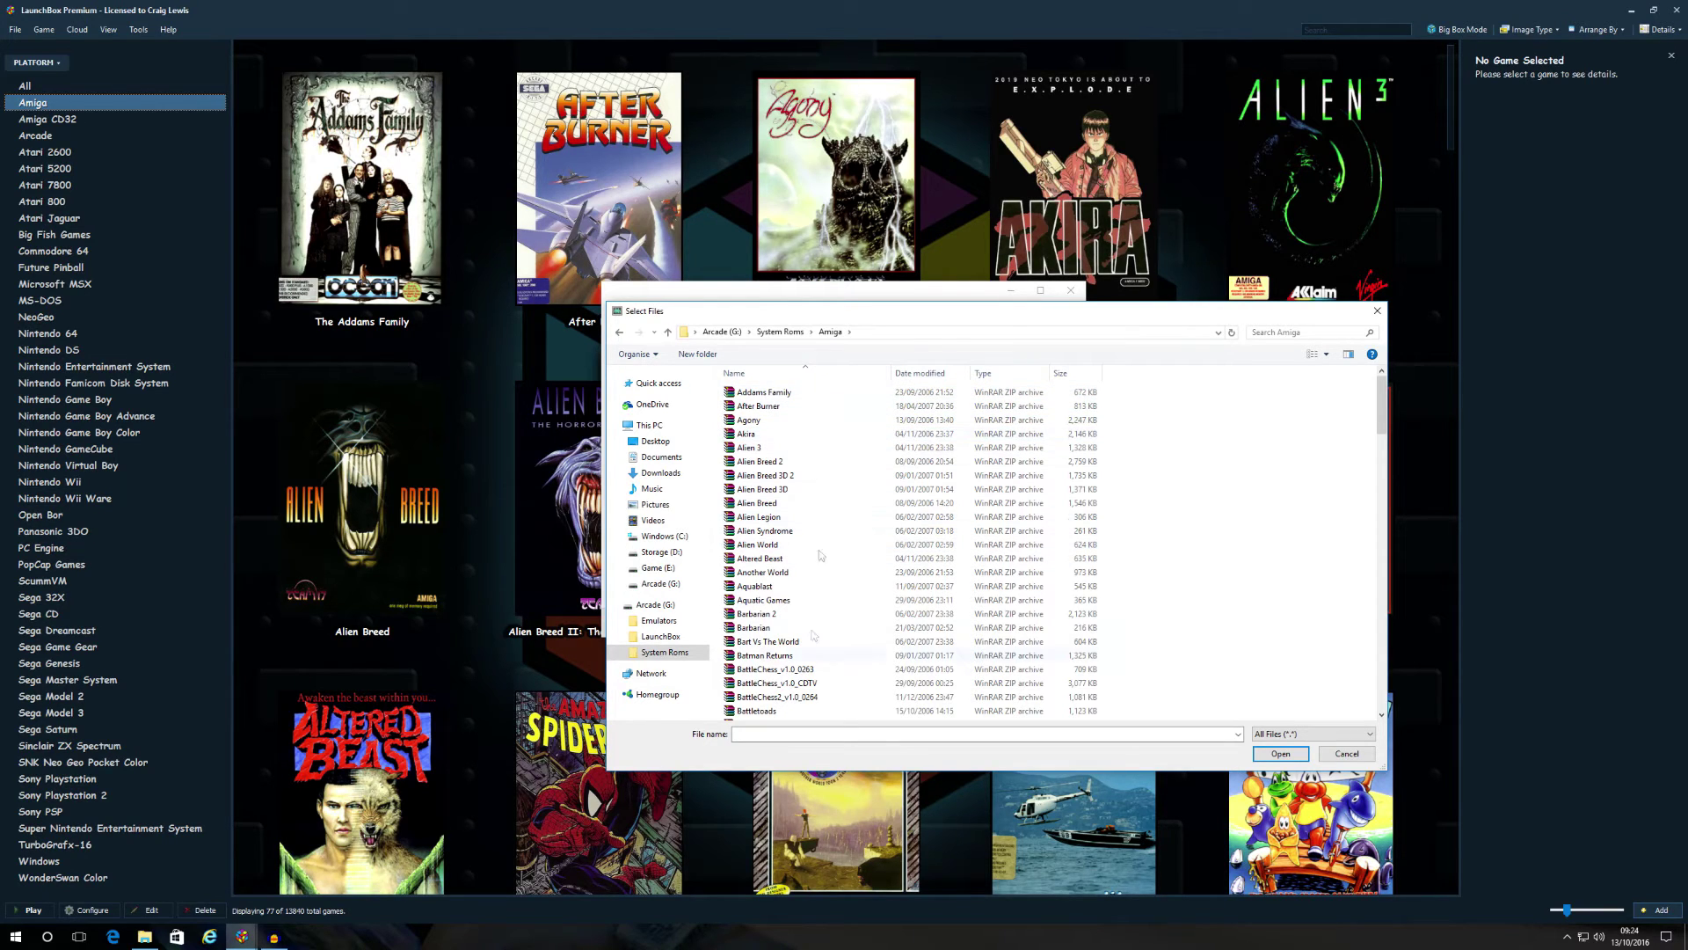
Queue only the BattleChess_v1.0_0263 archive from the Amiga folder for import
scroll(805, 419, "down", 3)
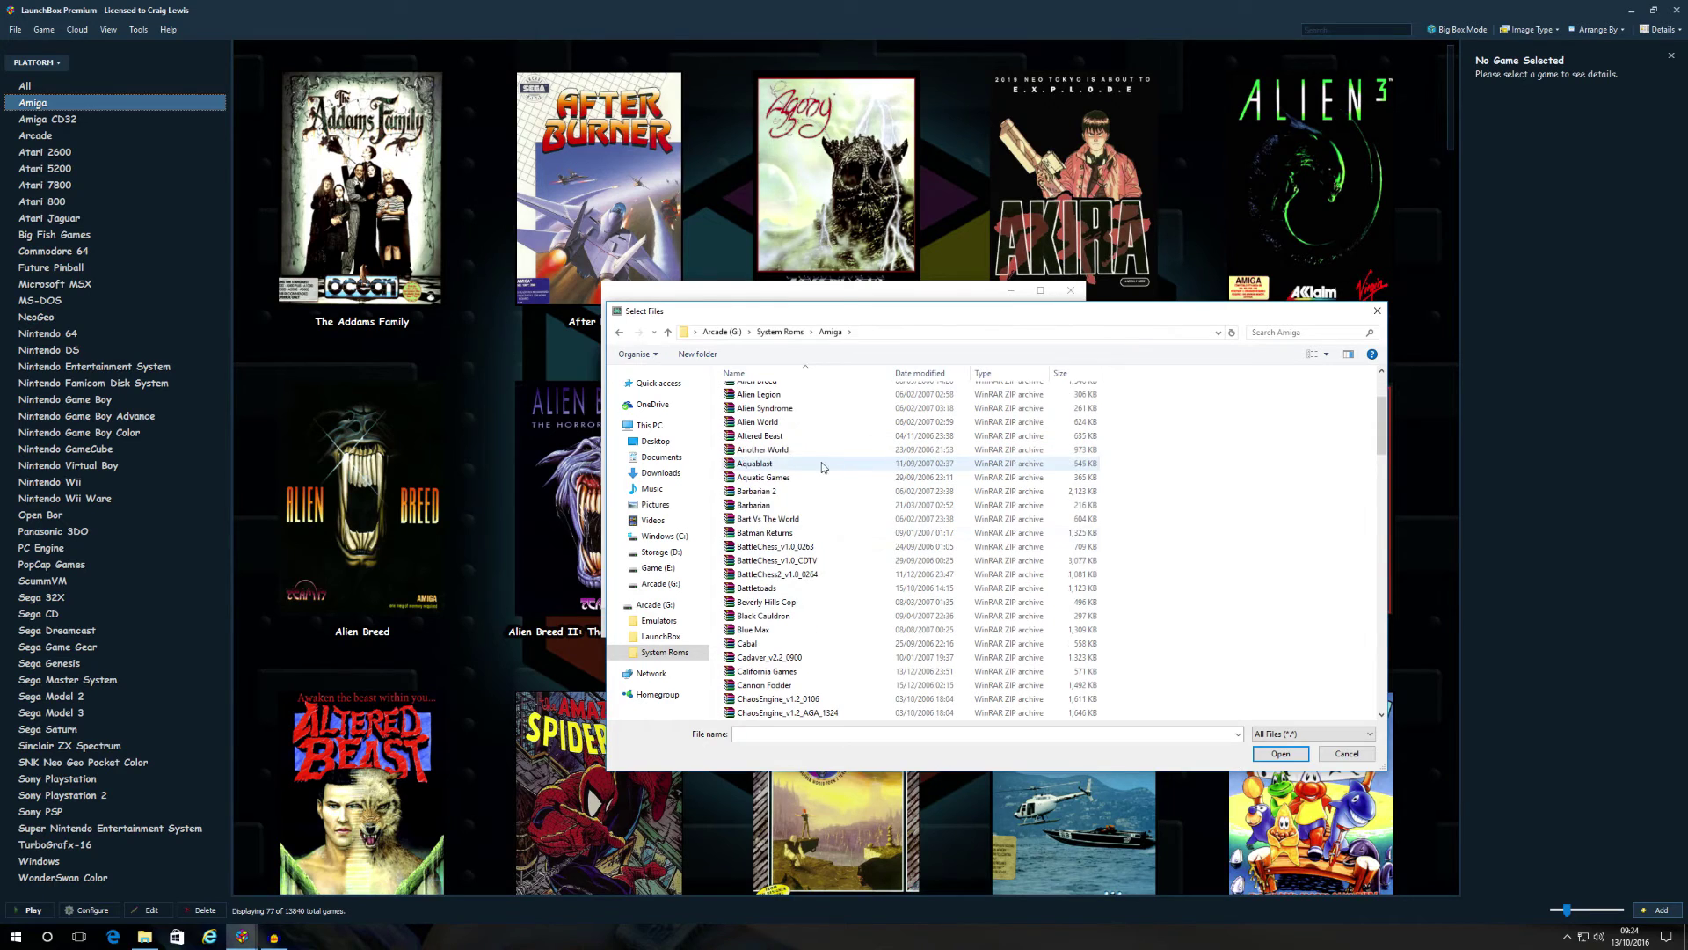
left_click(782, 505)
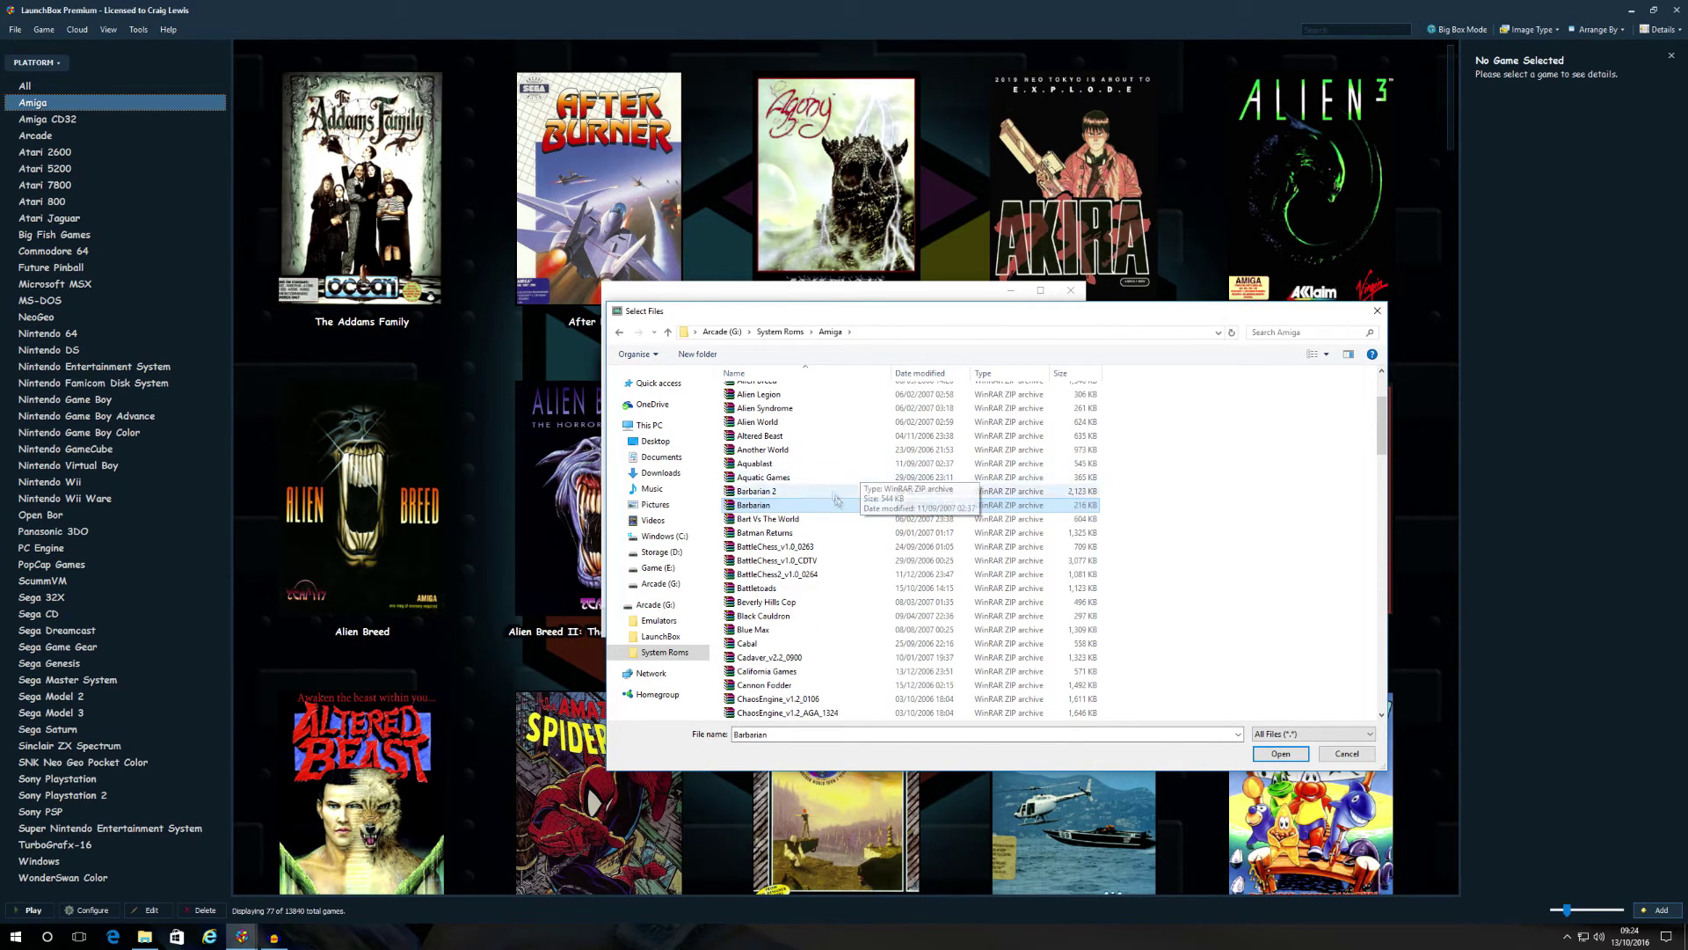
key("ctrl+a")
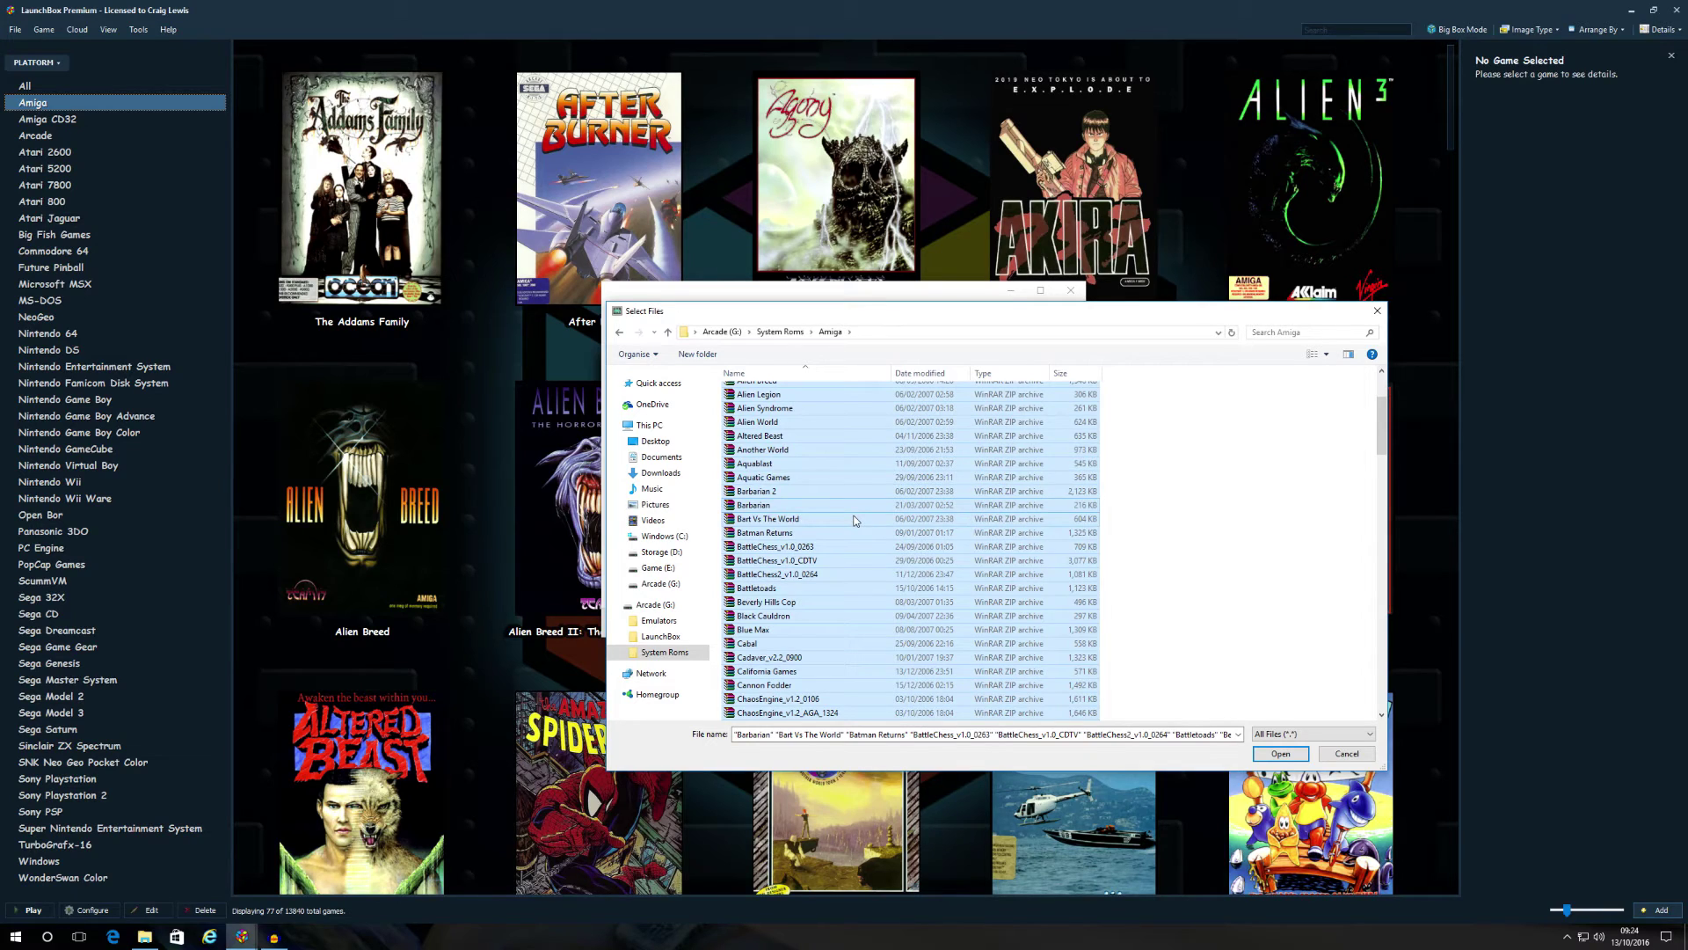
left_click(811, 508)
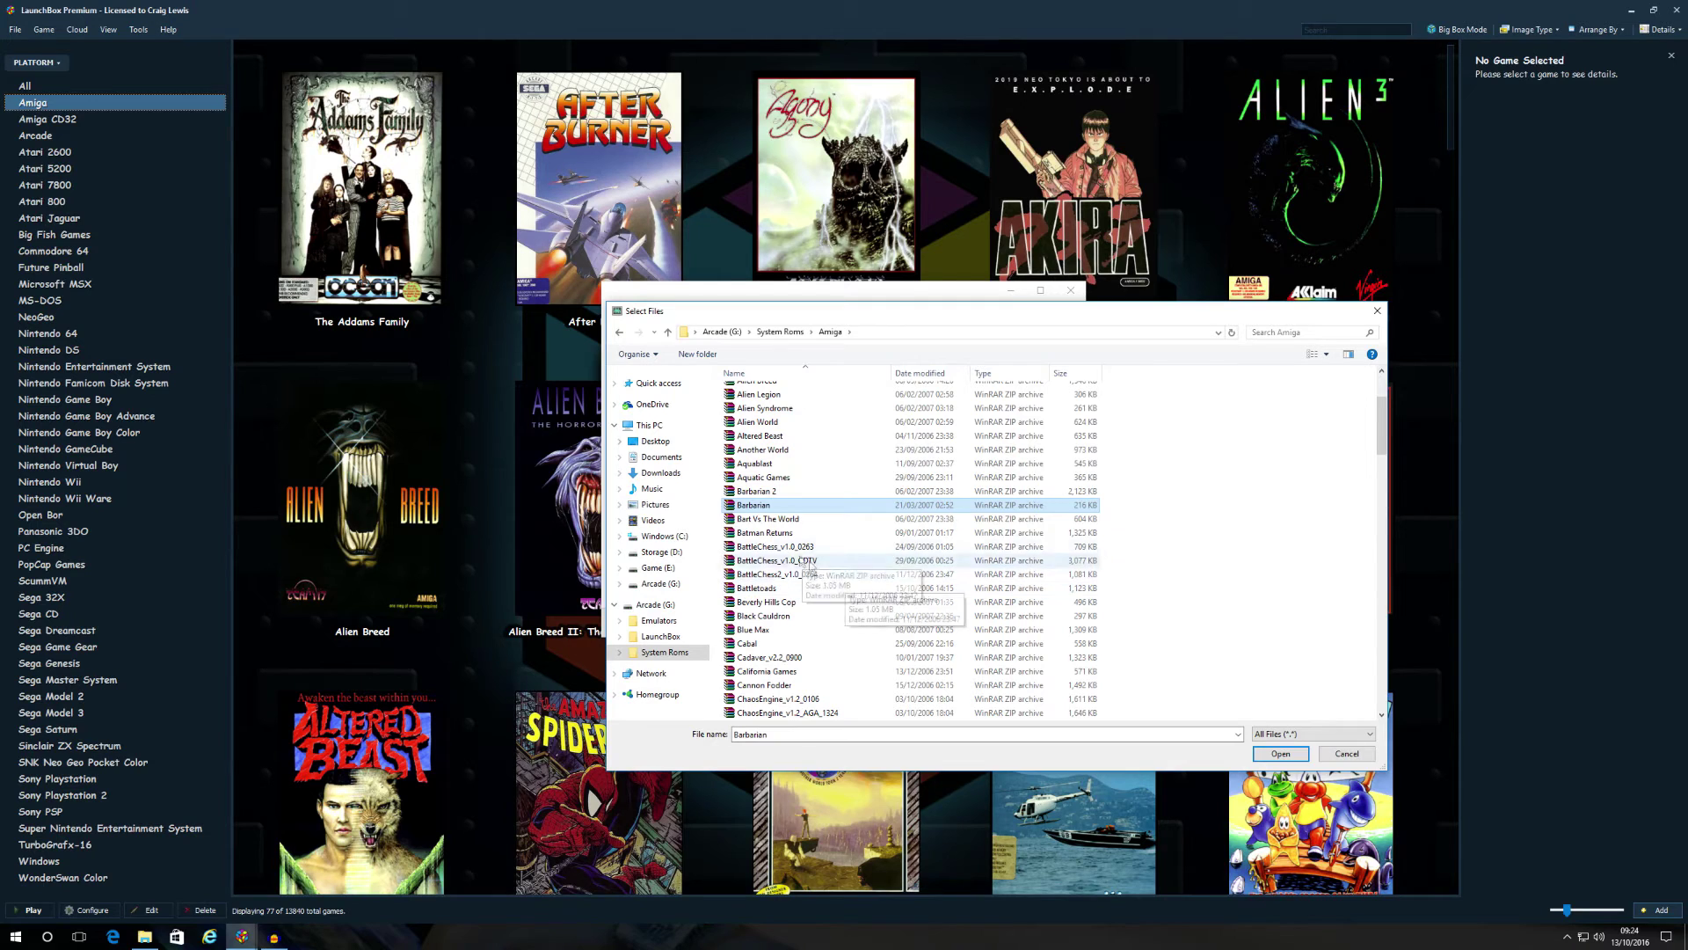
left_click(831, 546)
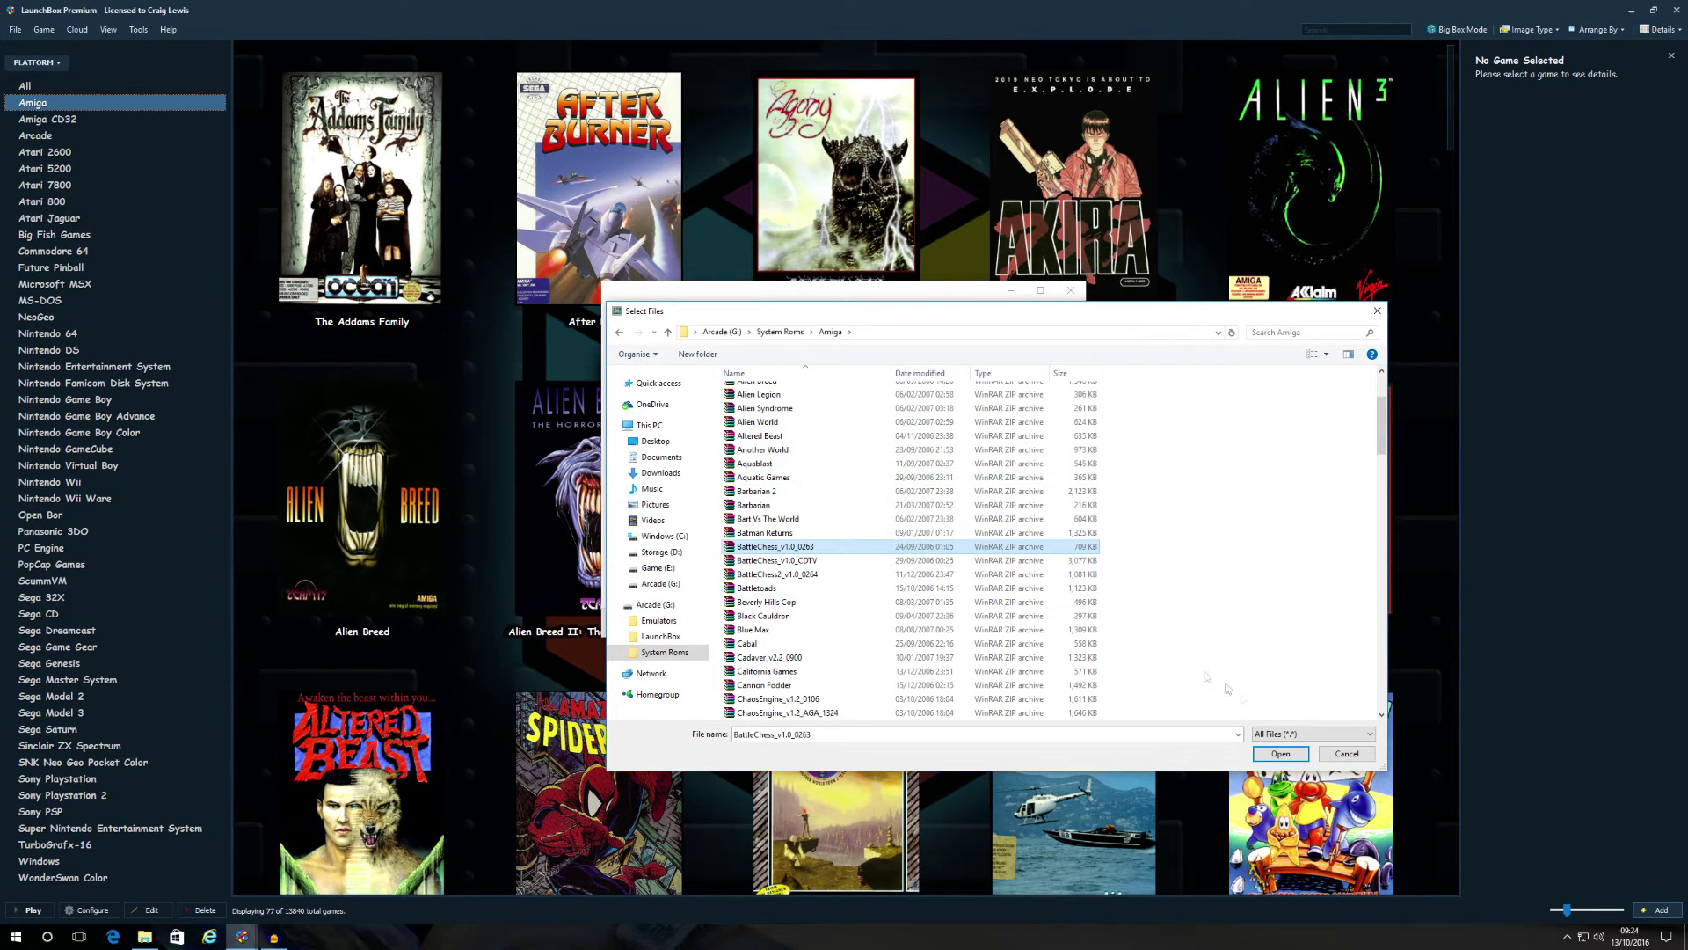
left_click(1281, 754)
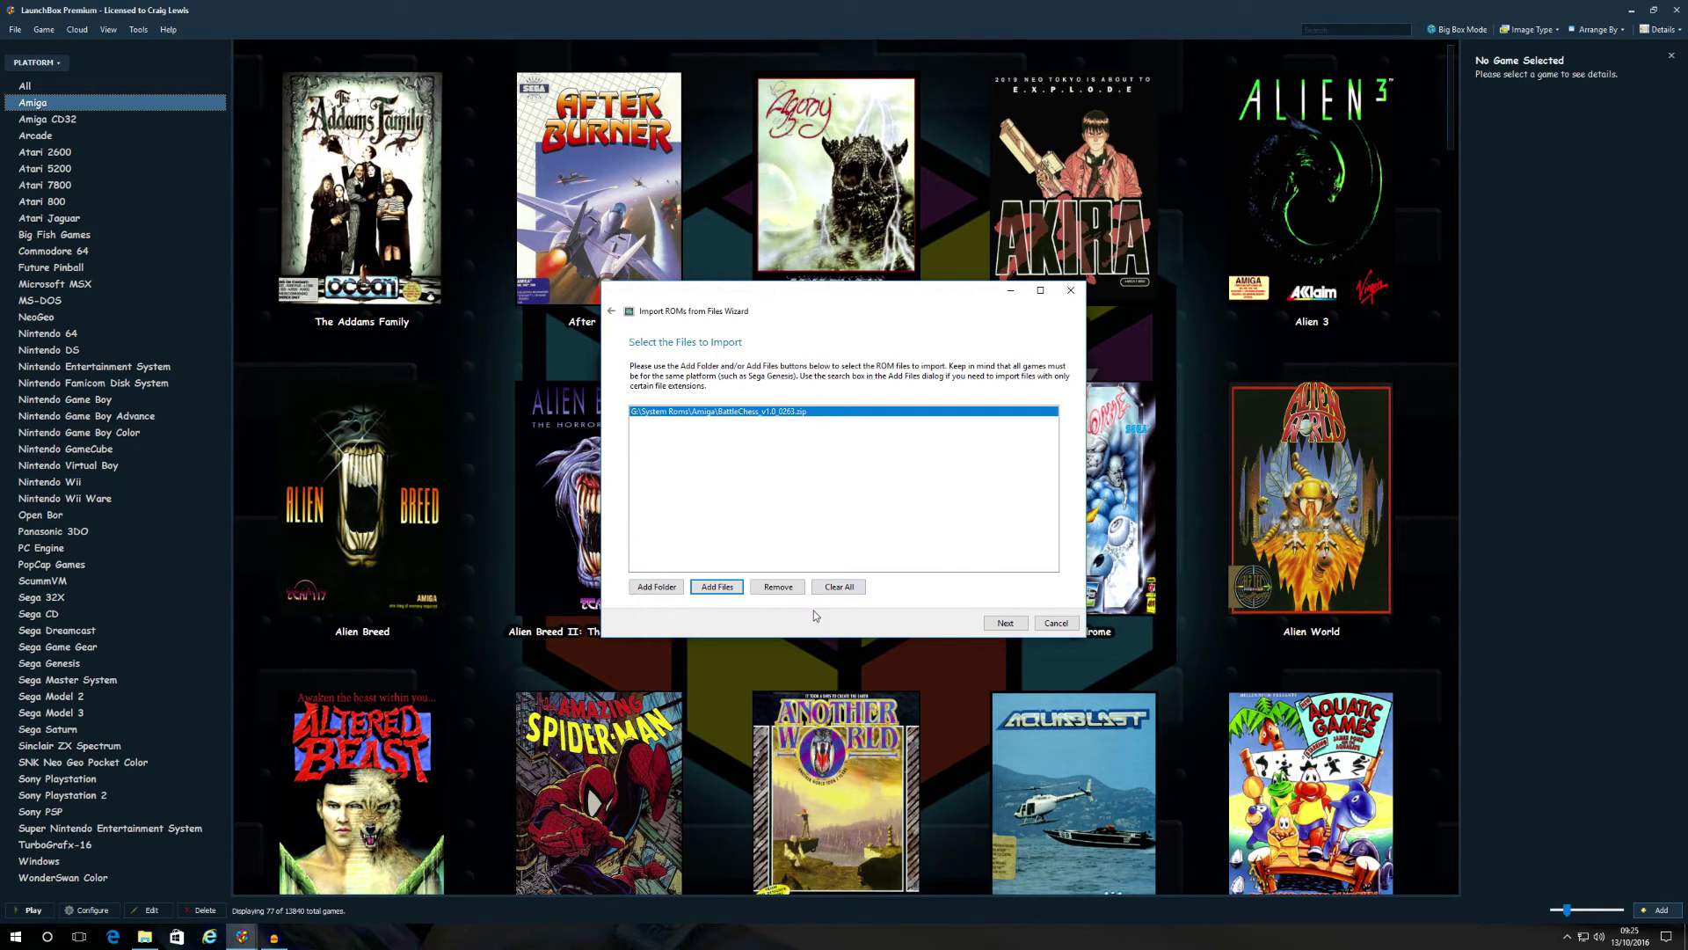
Choose Amiga as the import platform and advance to the emulator page
left_click(1020, 623)
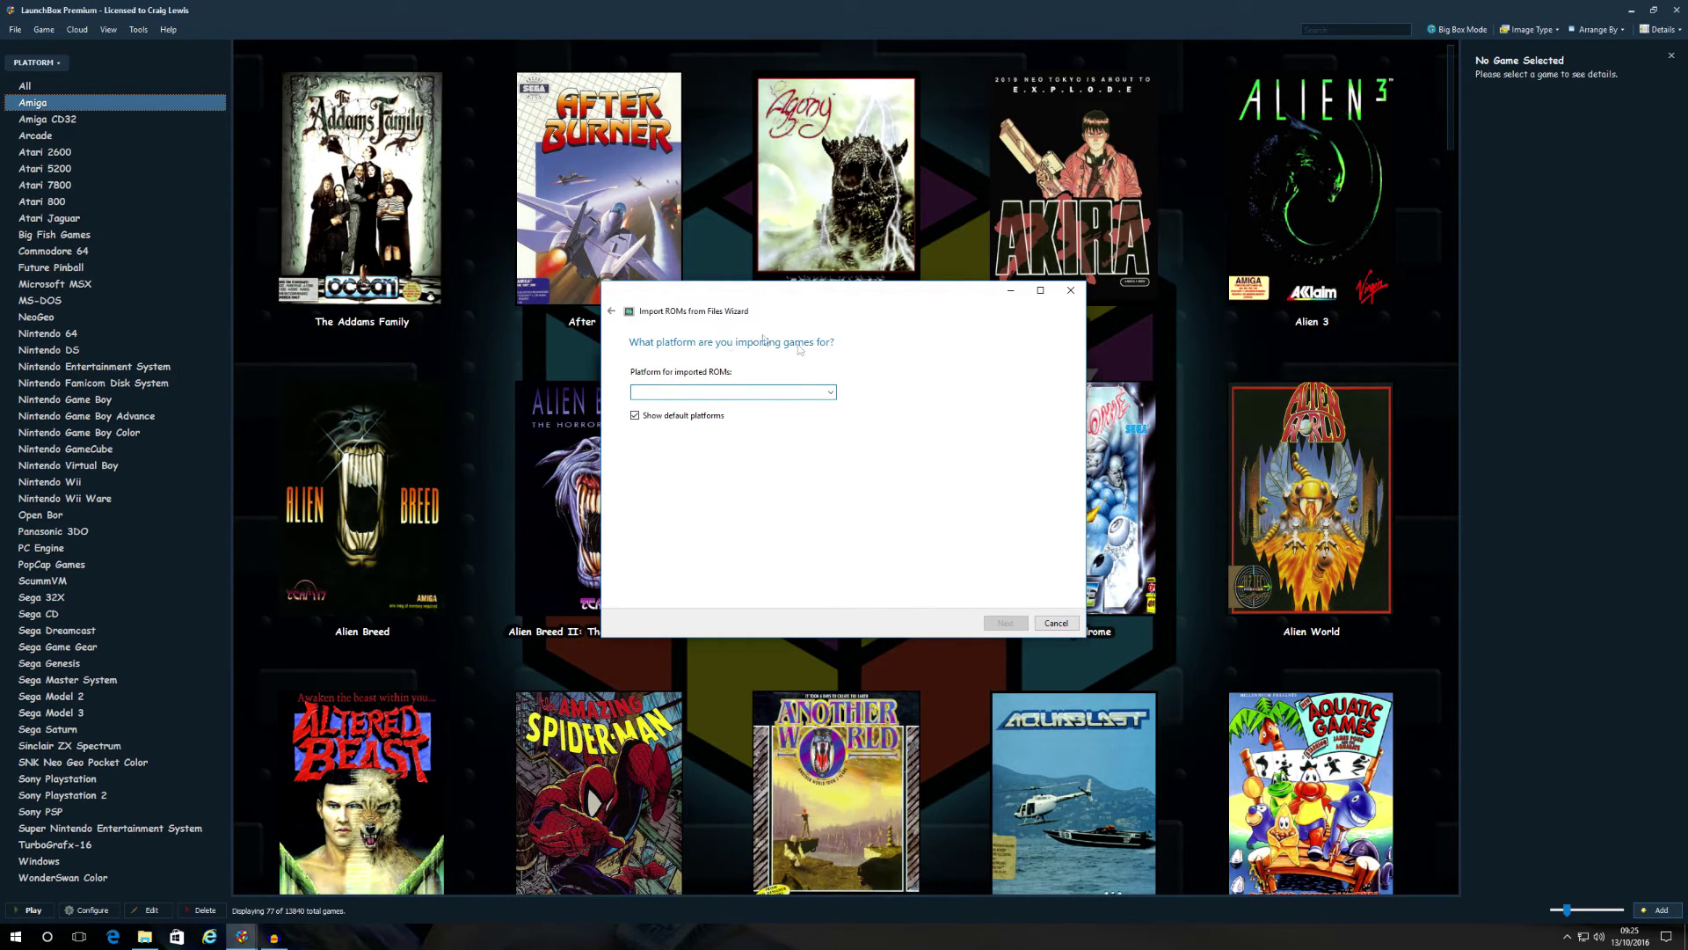
left_click(830, 393)
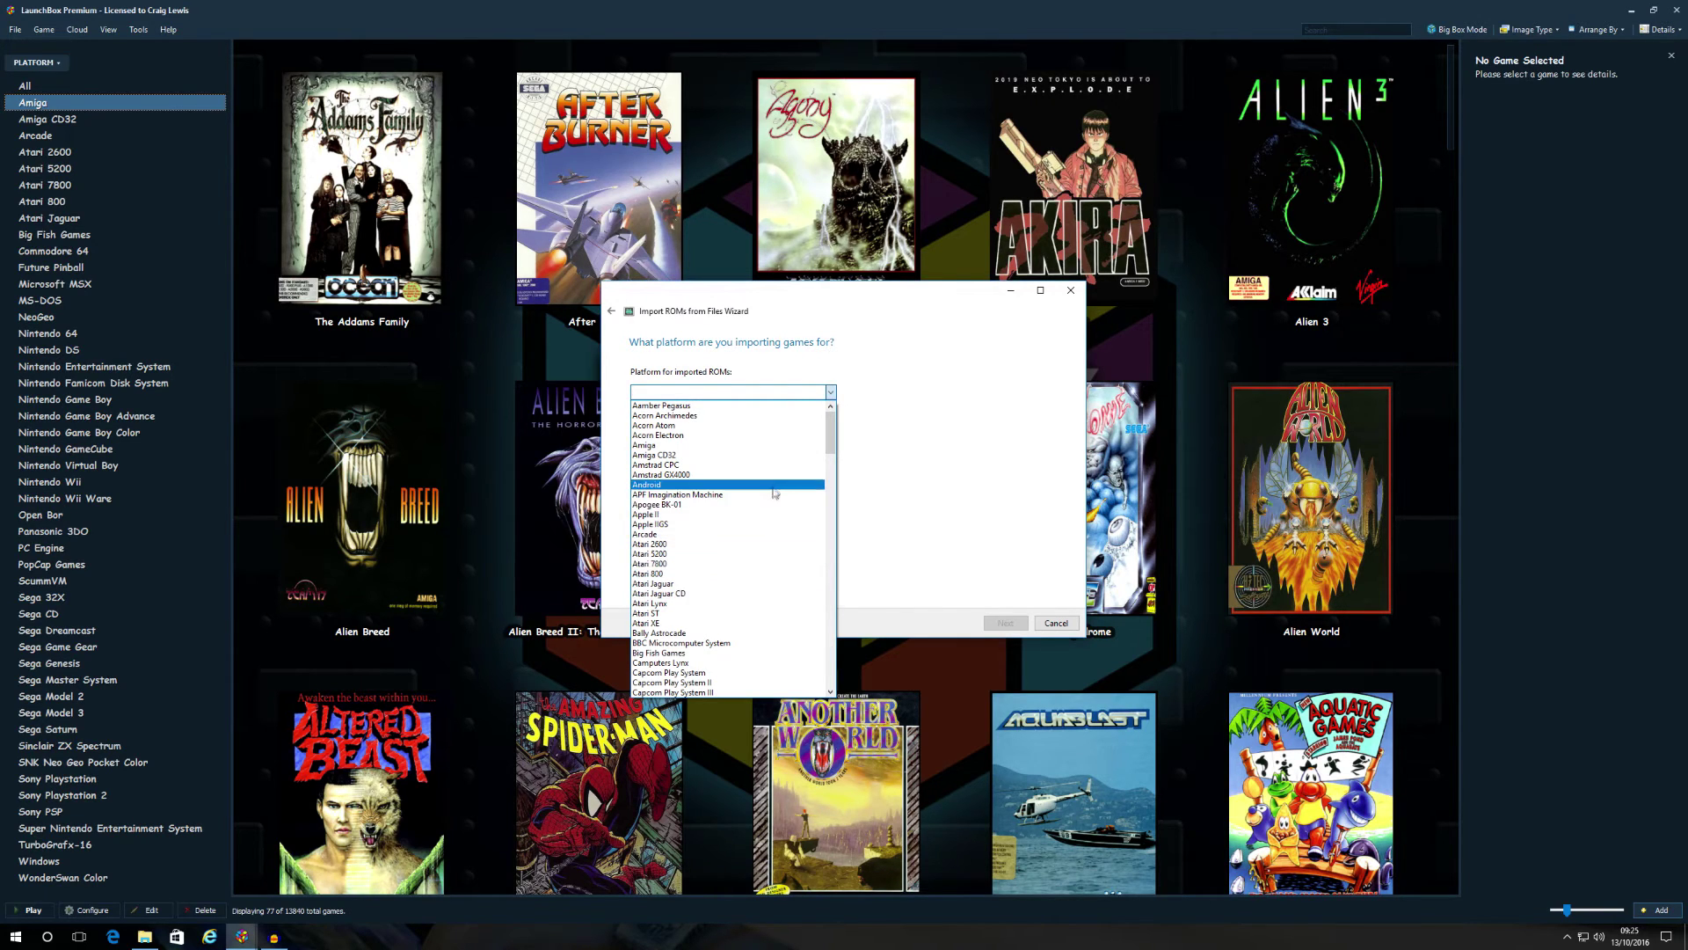
left_click(765, 444)
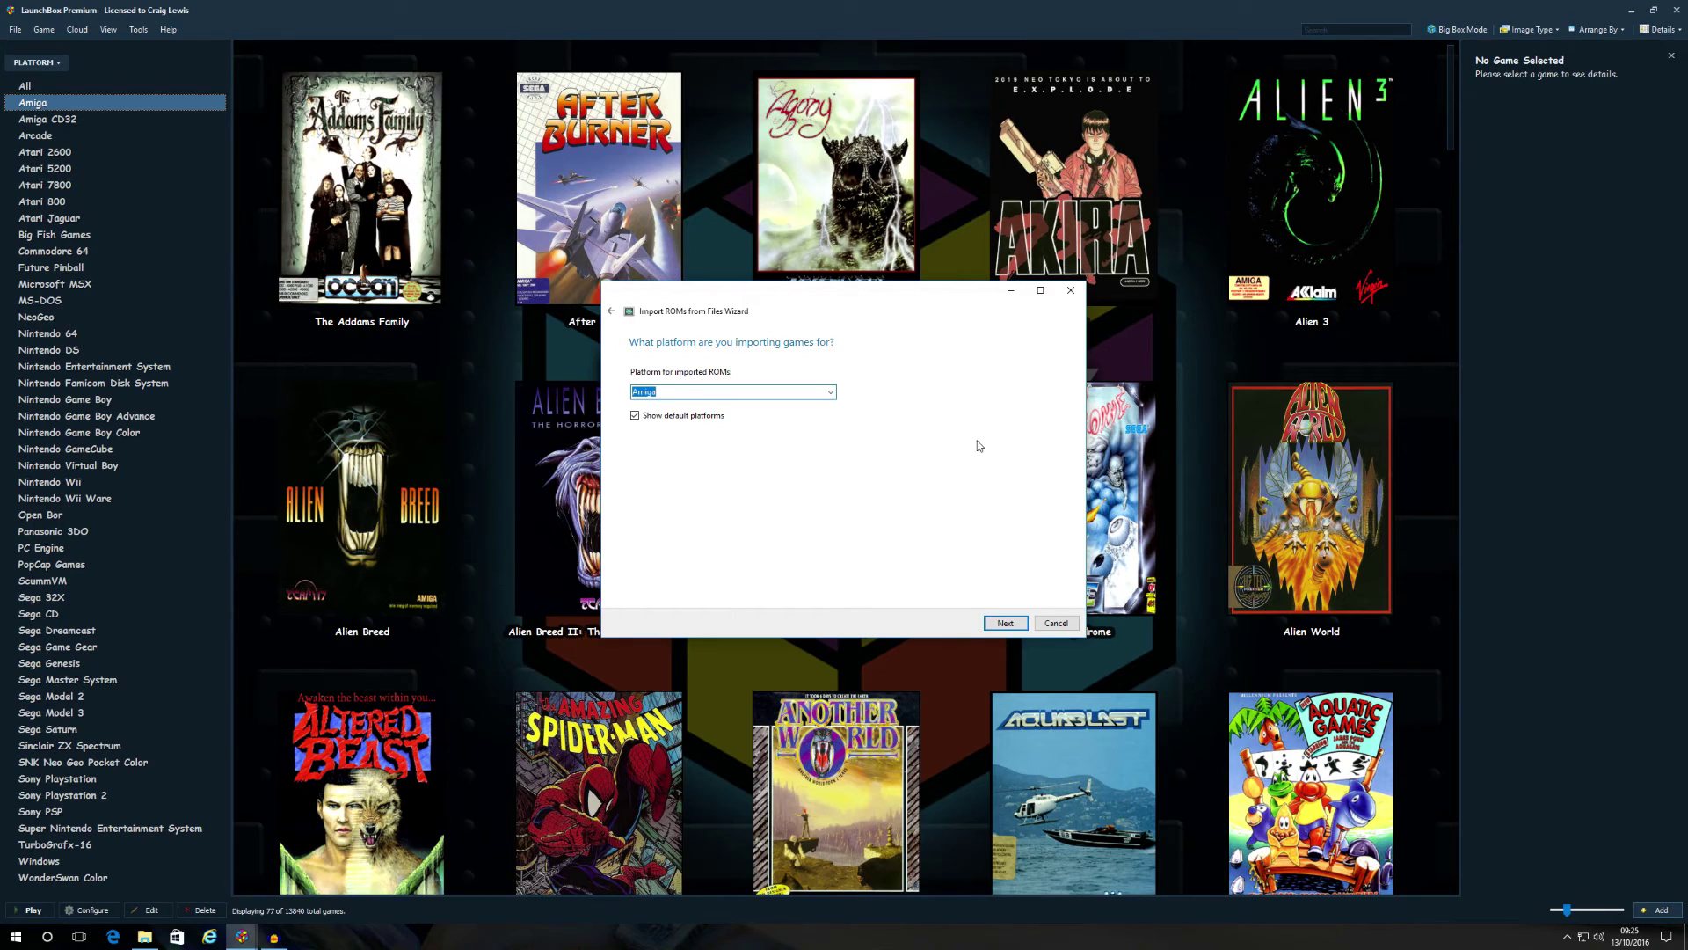
left_click(1006, 621)
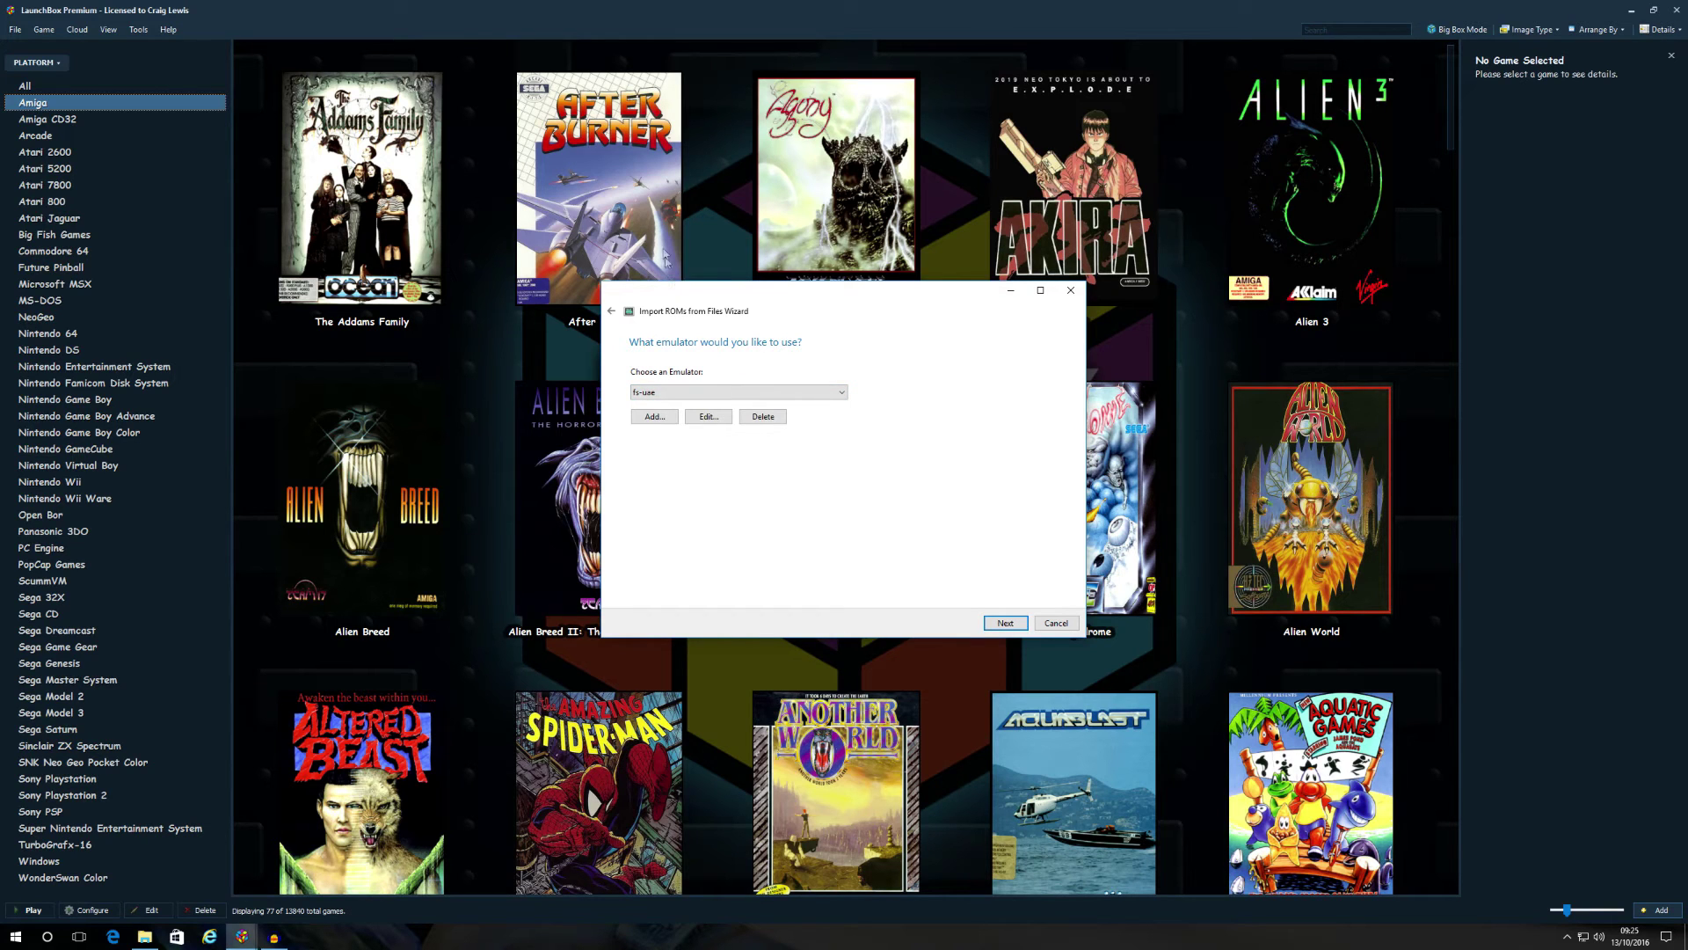
Start a new emulator and name it fs-uae
left_click(654, 417)
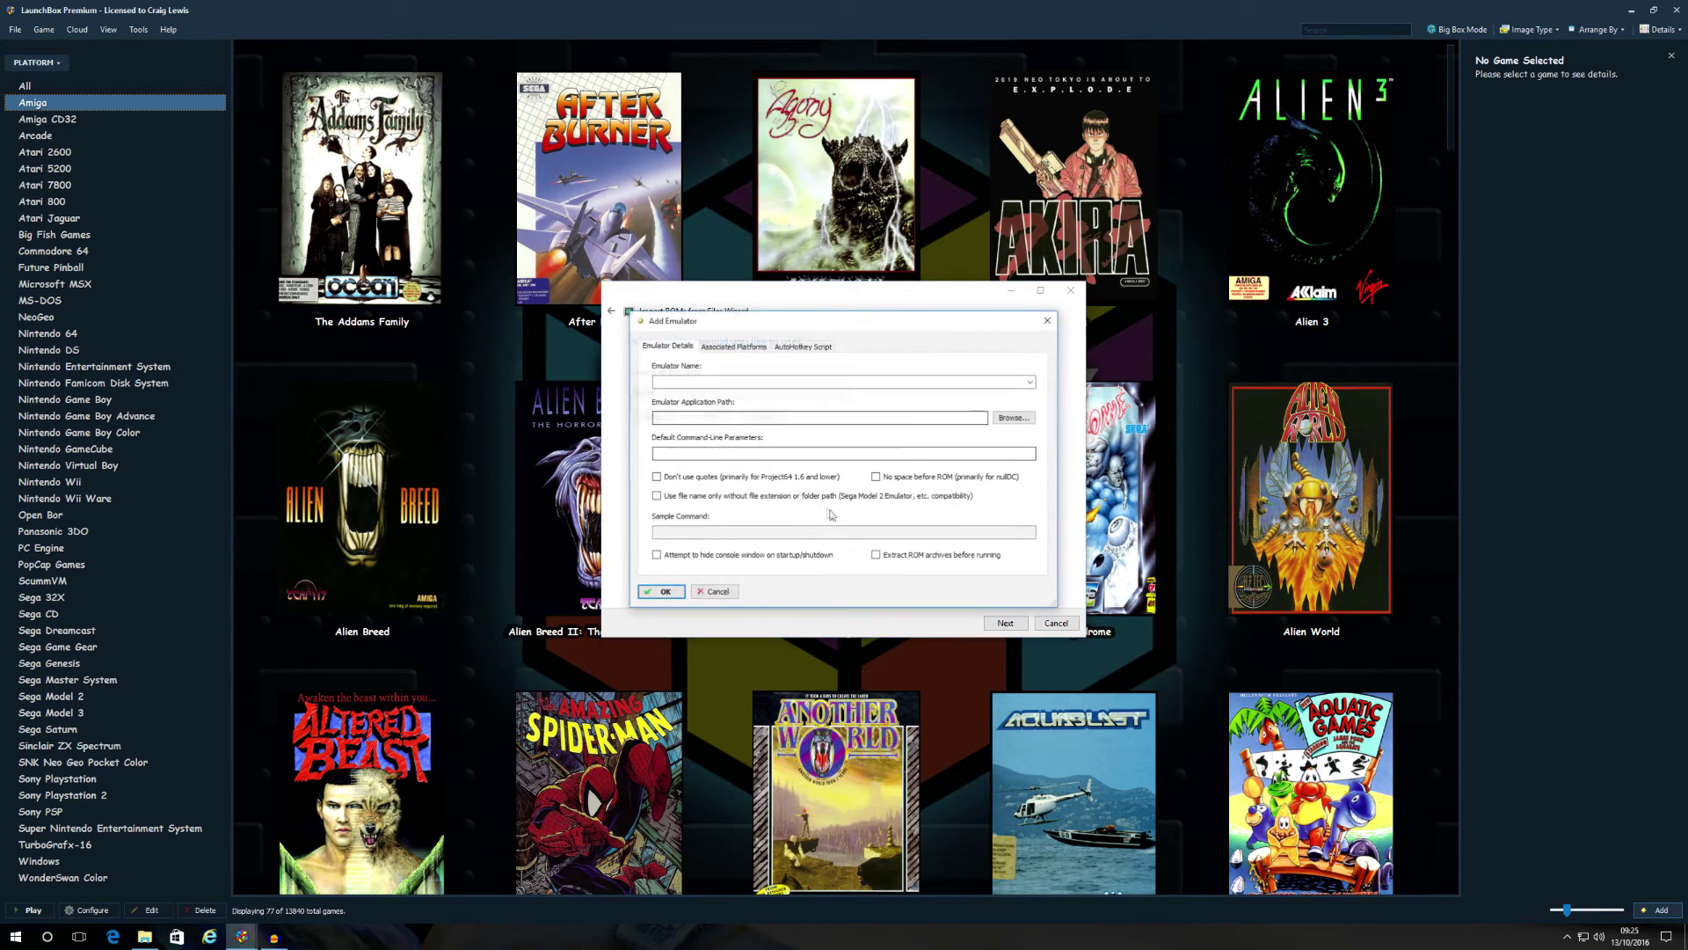
left_click(740, 380)
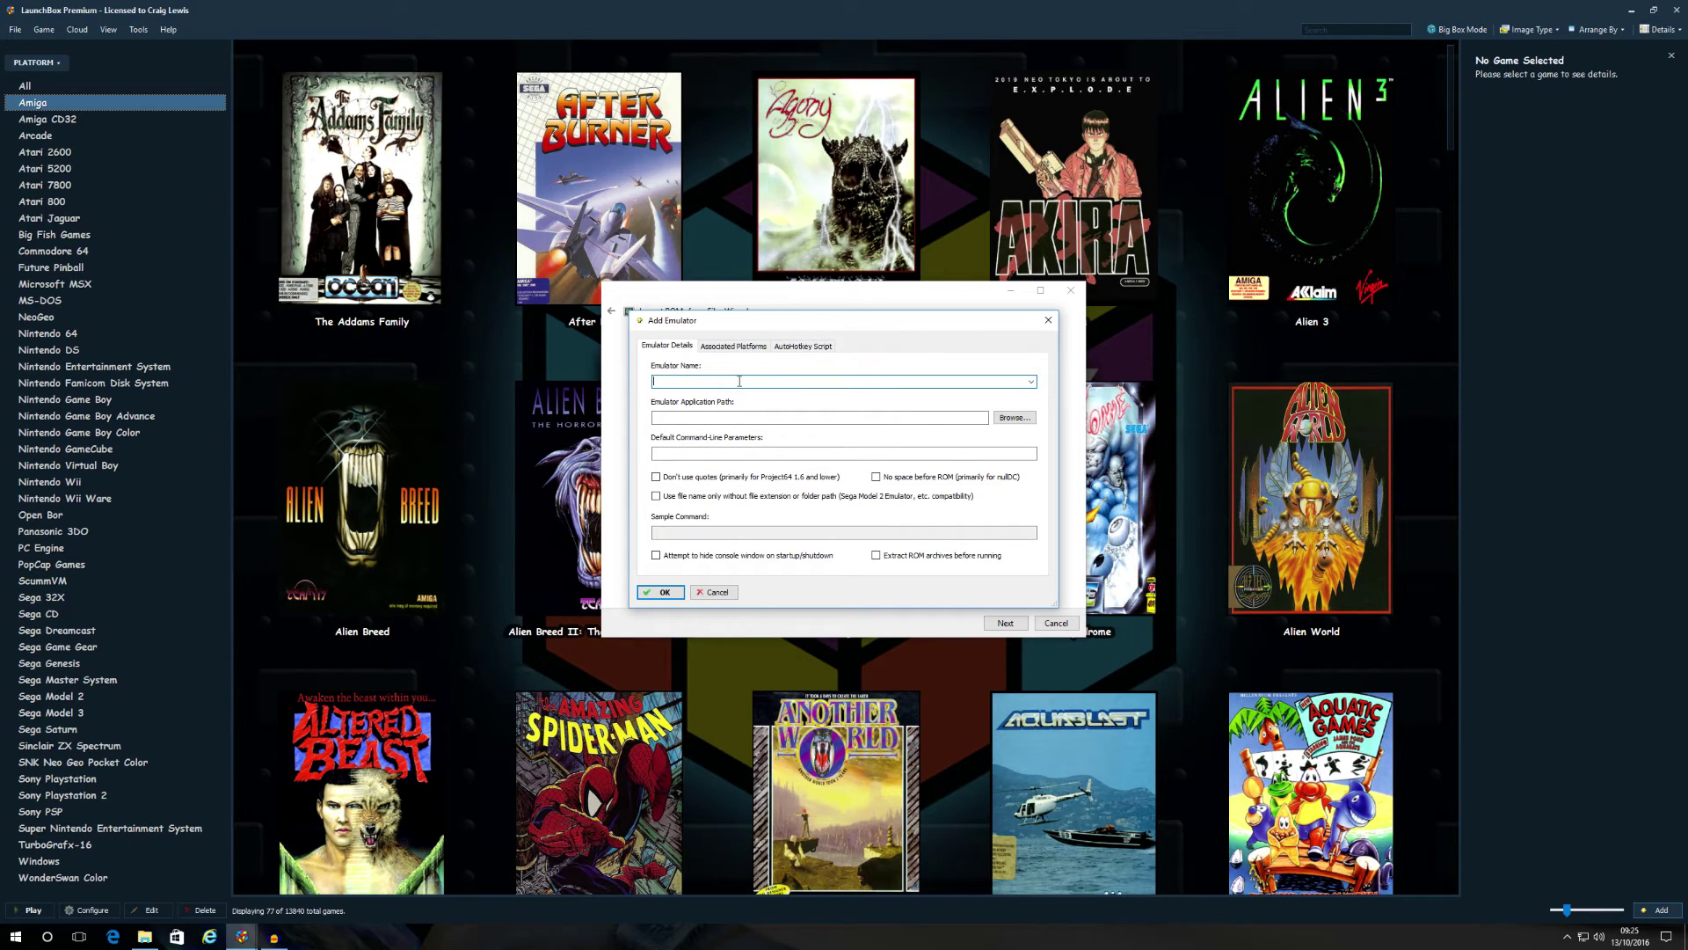
type("fs-uae")
key("Tab")
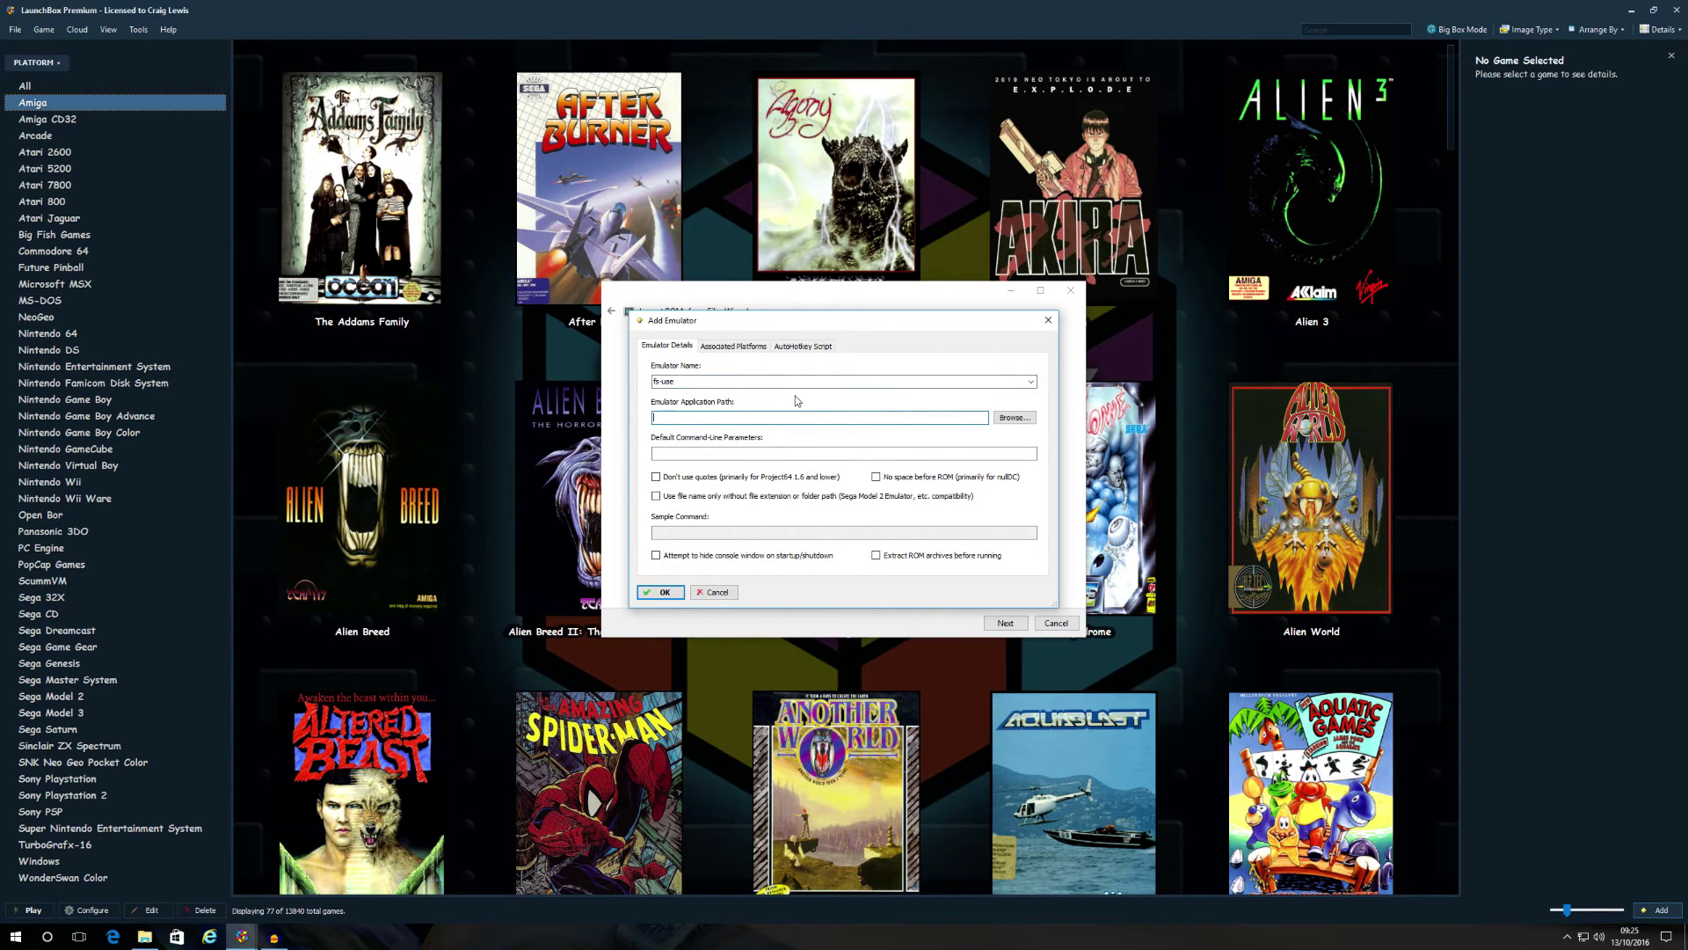
Set the emulator's program to Launcher.exe in Emulators > fs-uae-portable-suite
left_click(1015, 417)
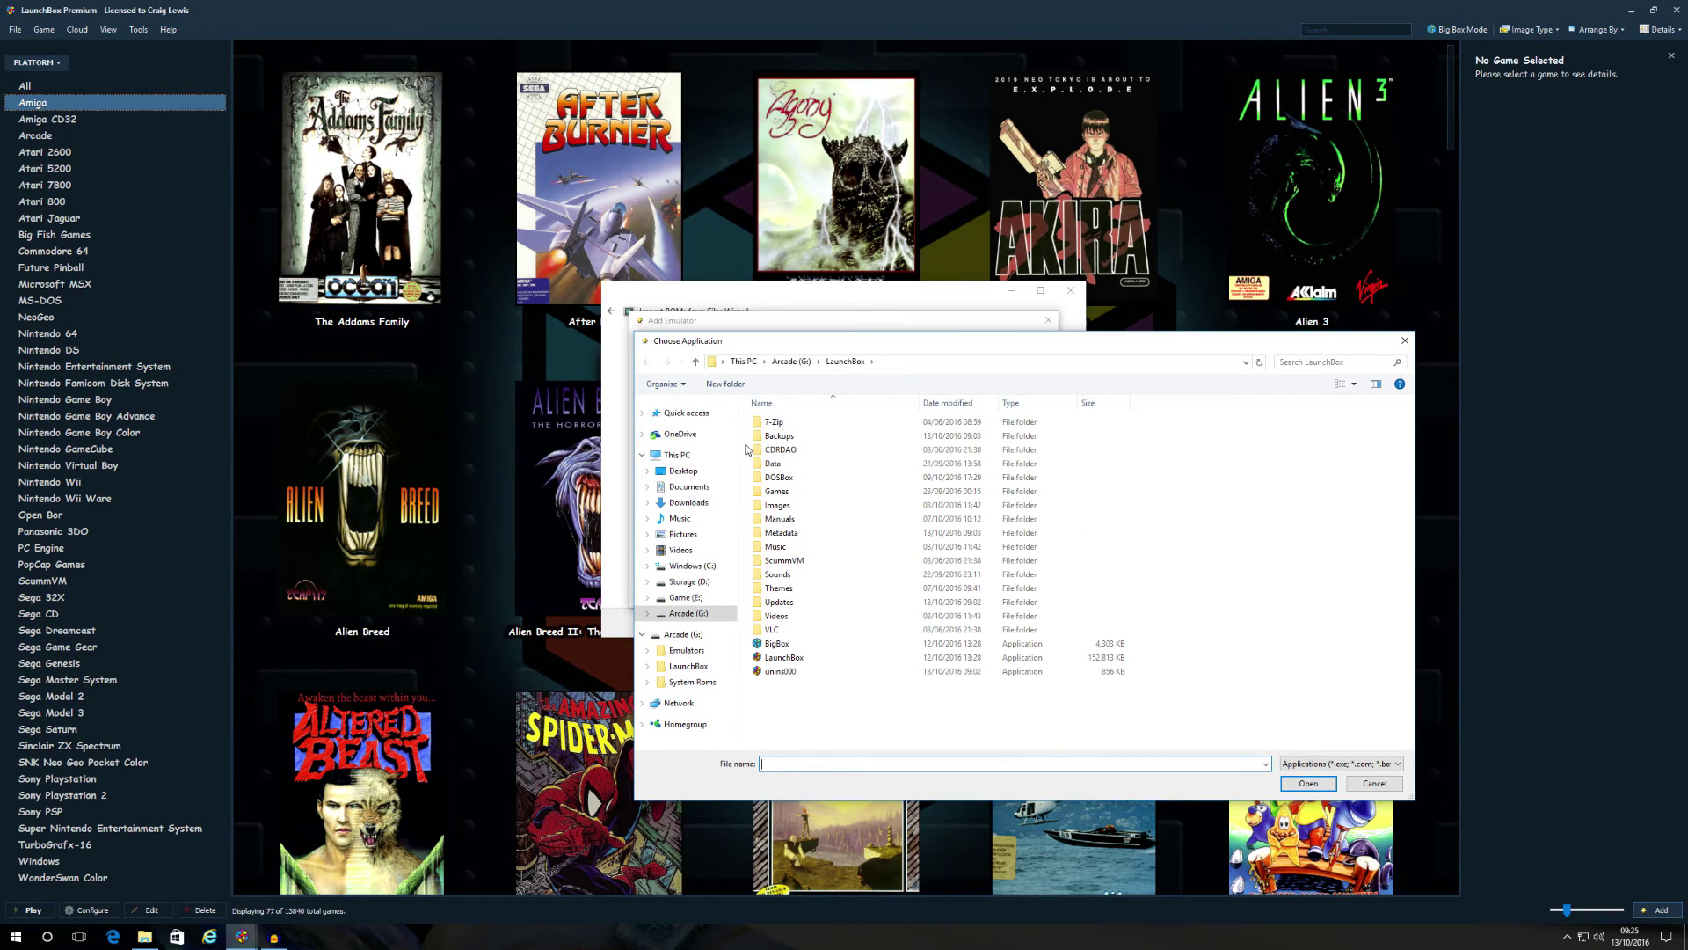
left_click(687, 651)
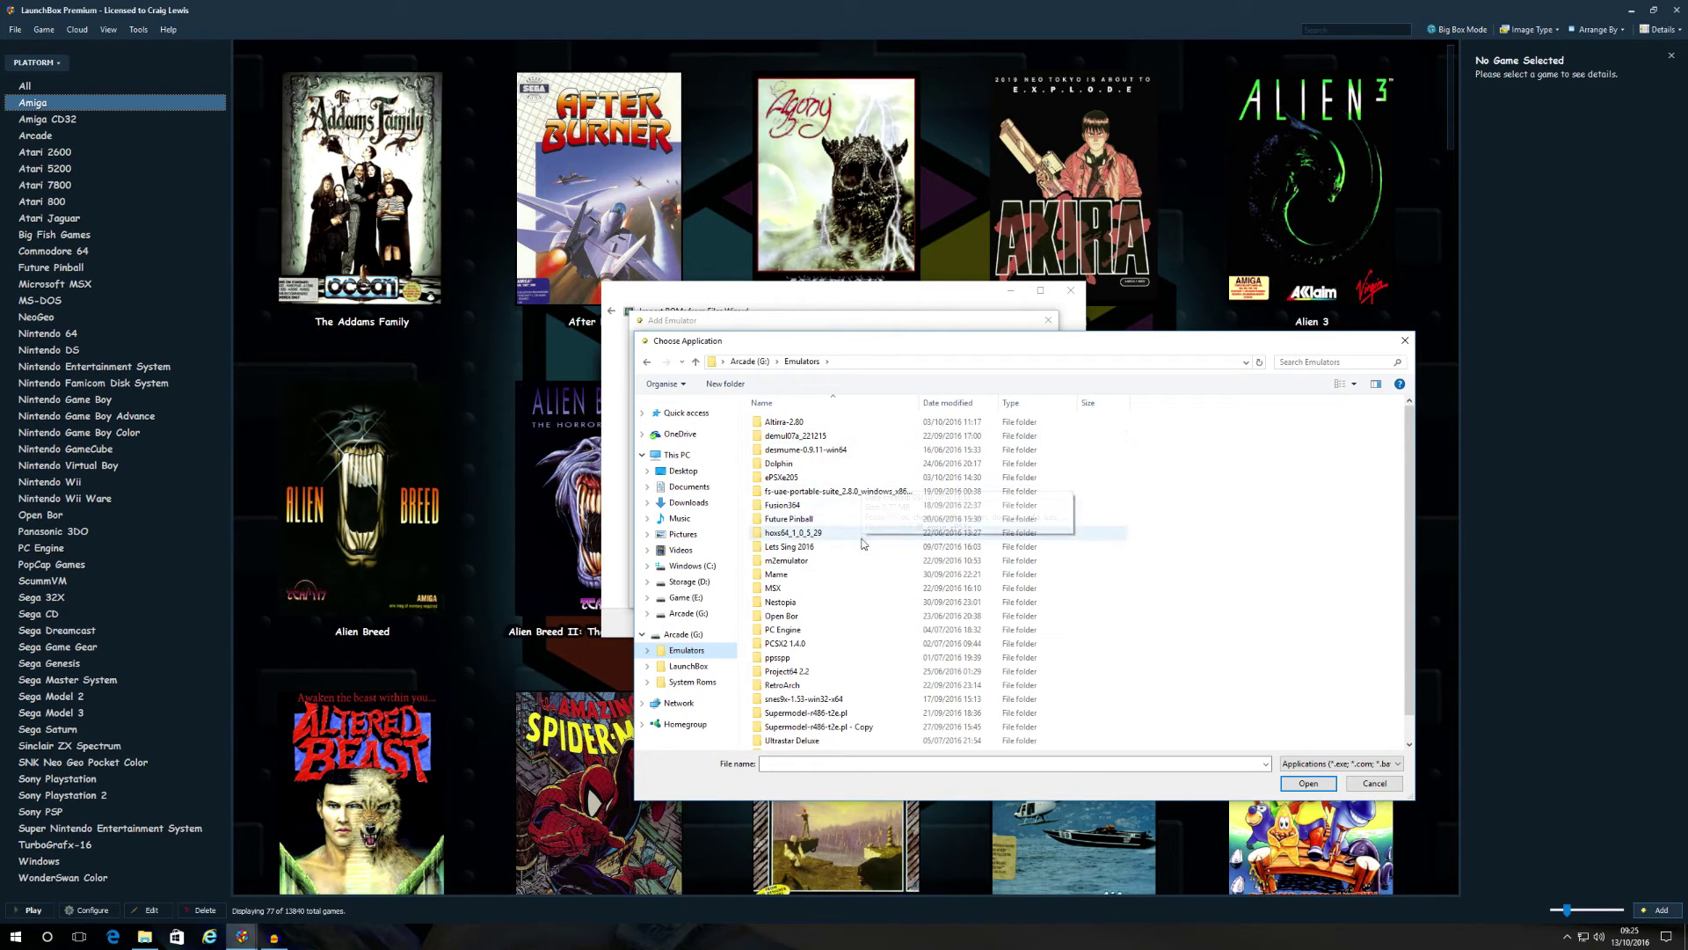
double_click(837, 492)
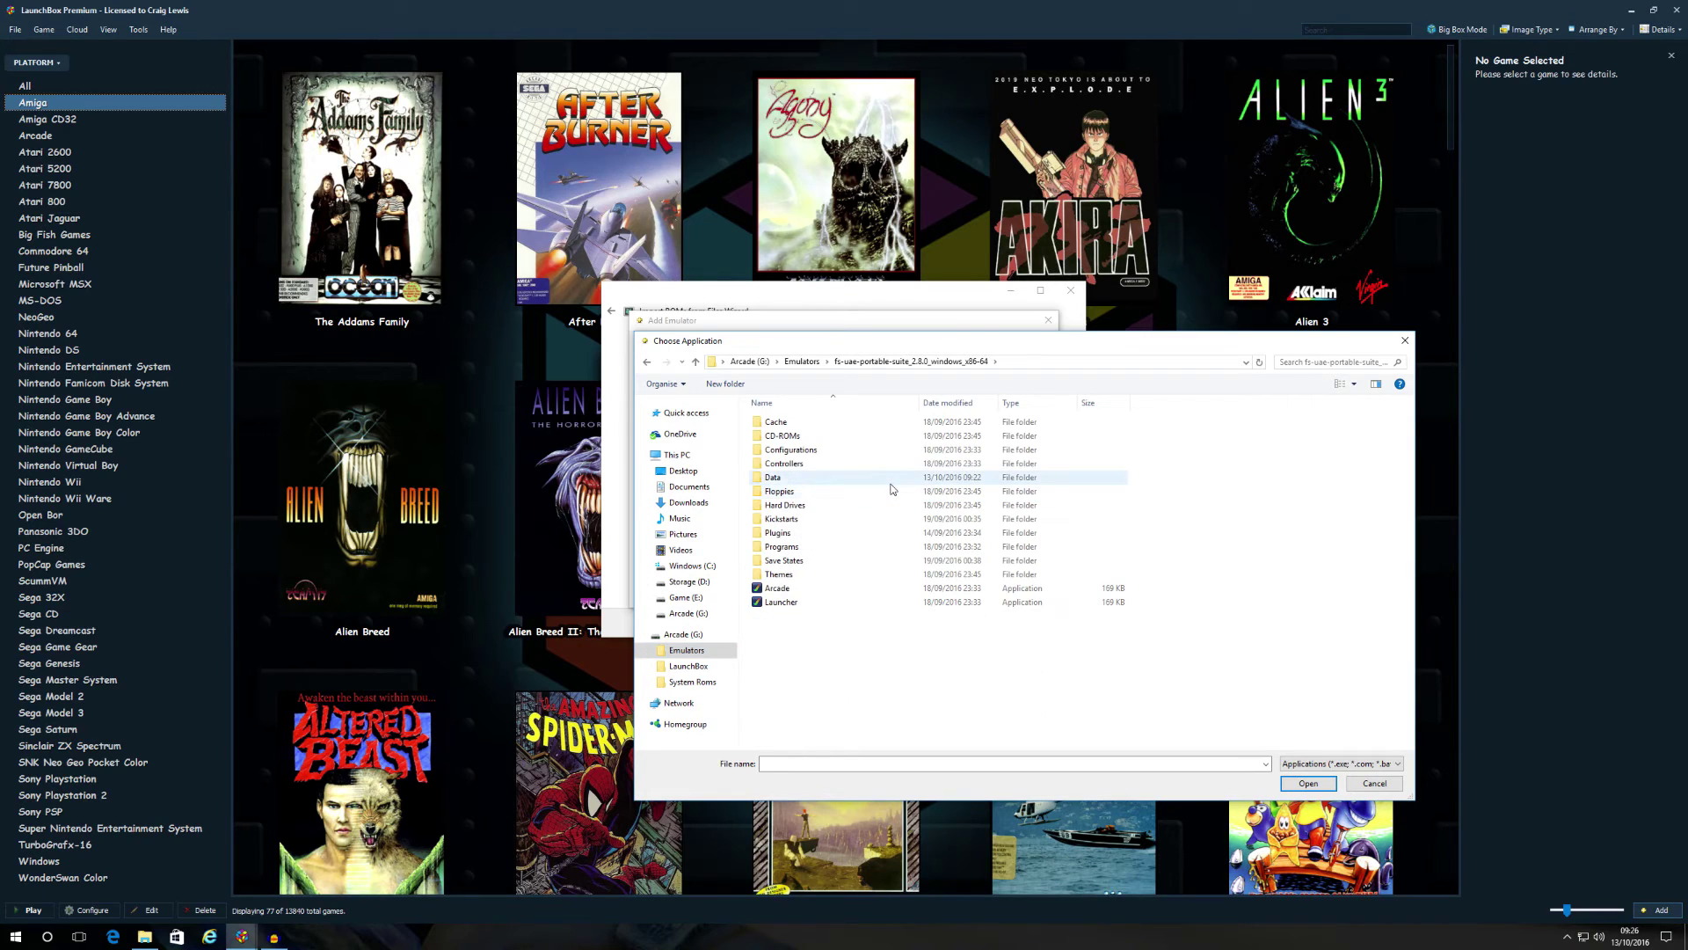
left_click(785, 602)
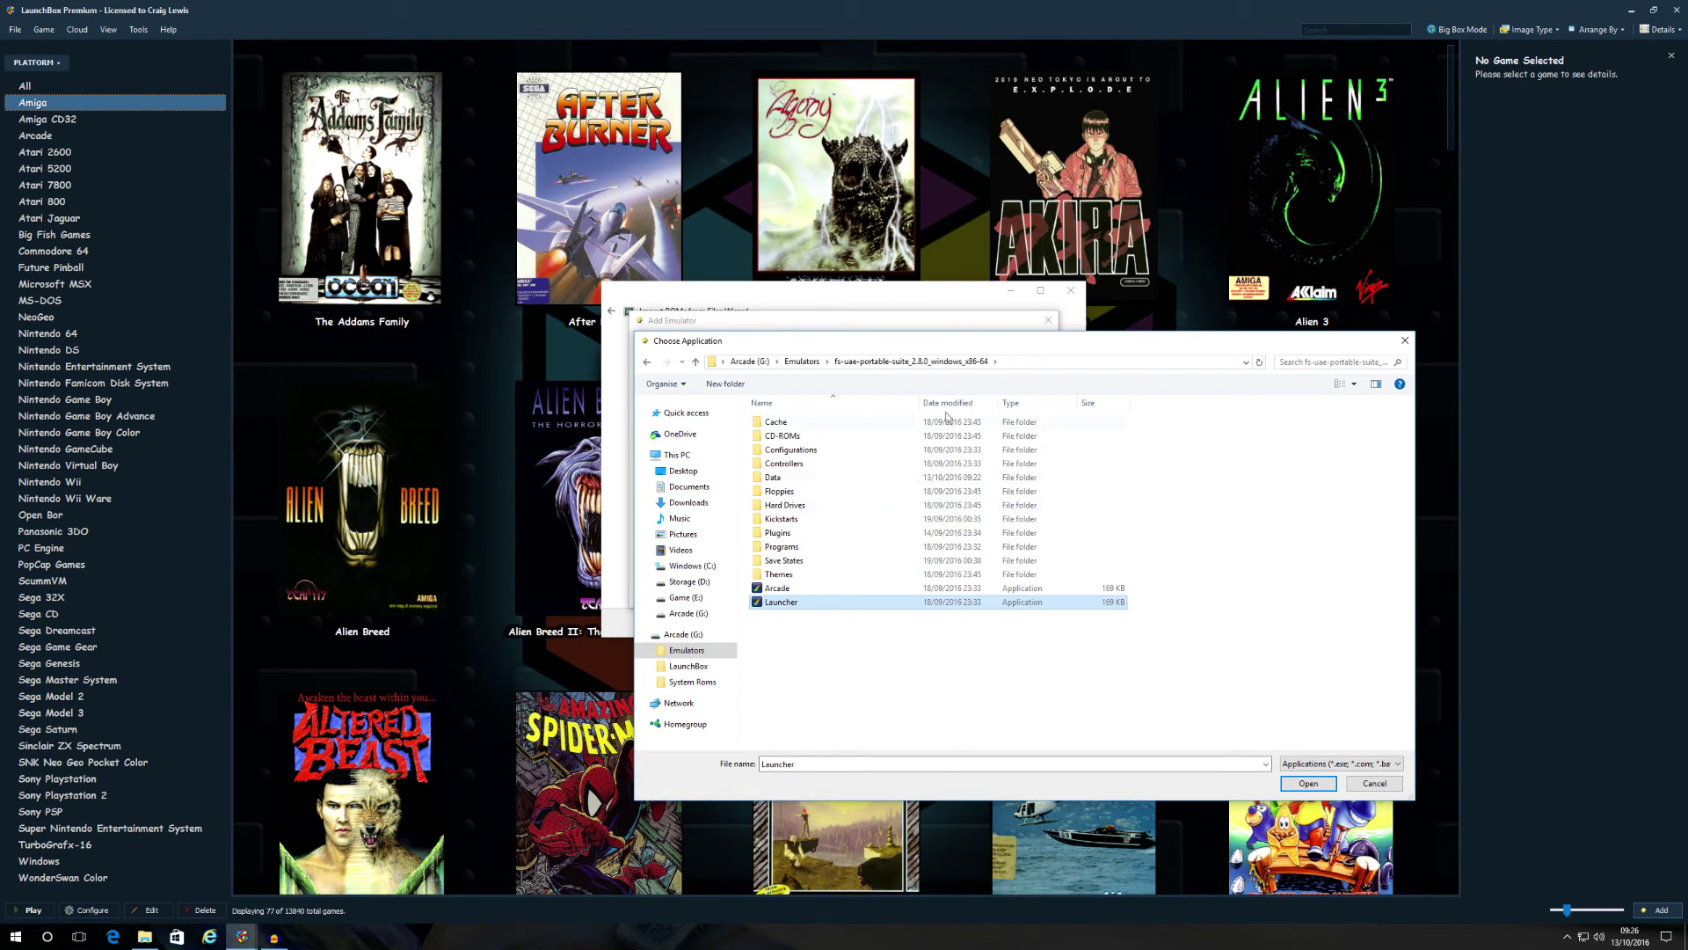
left_click(1312, 784)
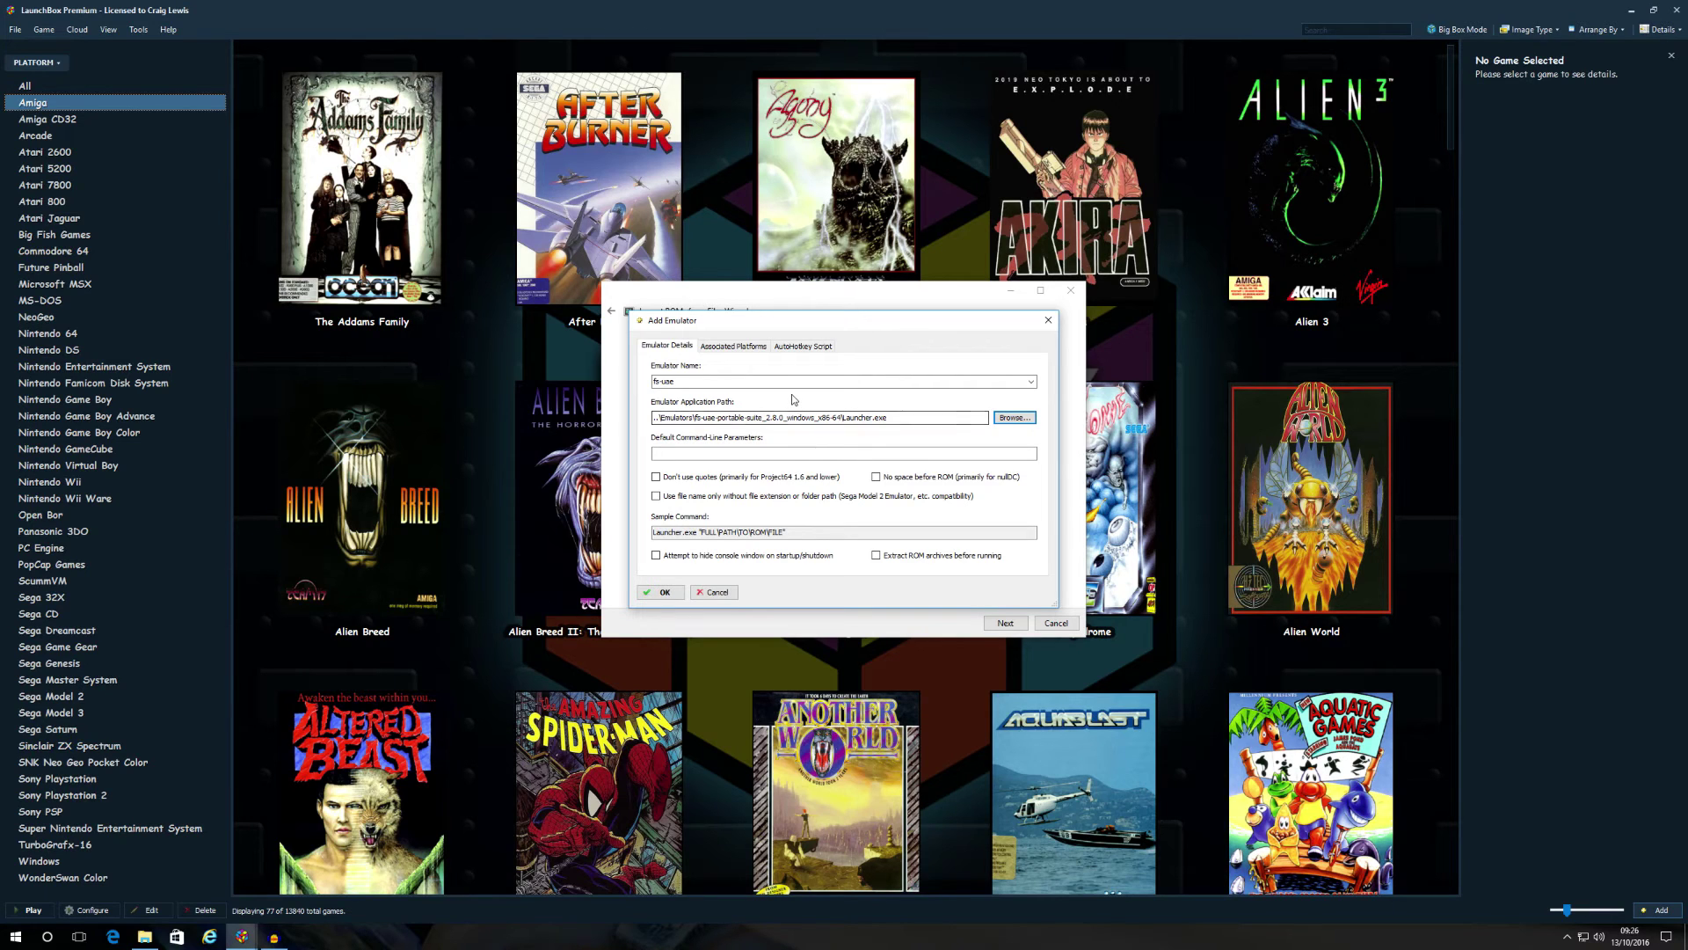
left_click(739, 347)
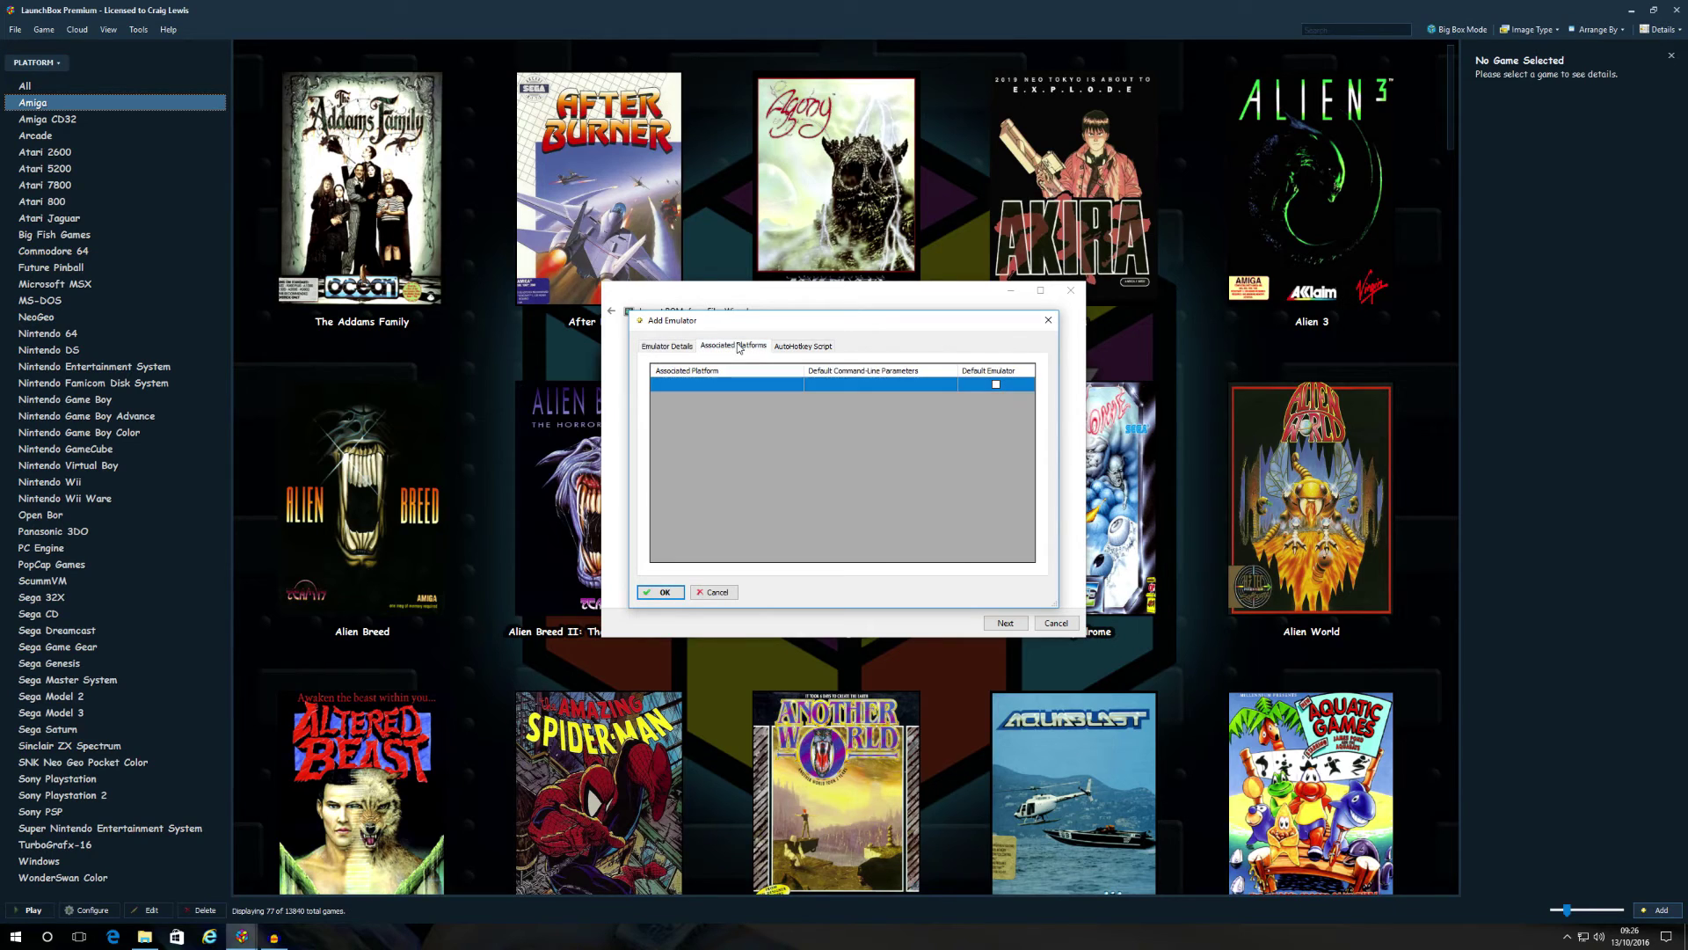
Associate the fs-uae emulator with Amiga and mark it as the default emulator
left_click(695, 390)
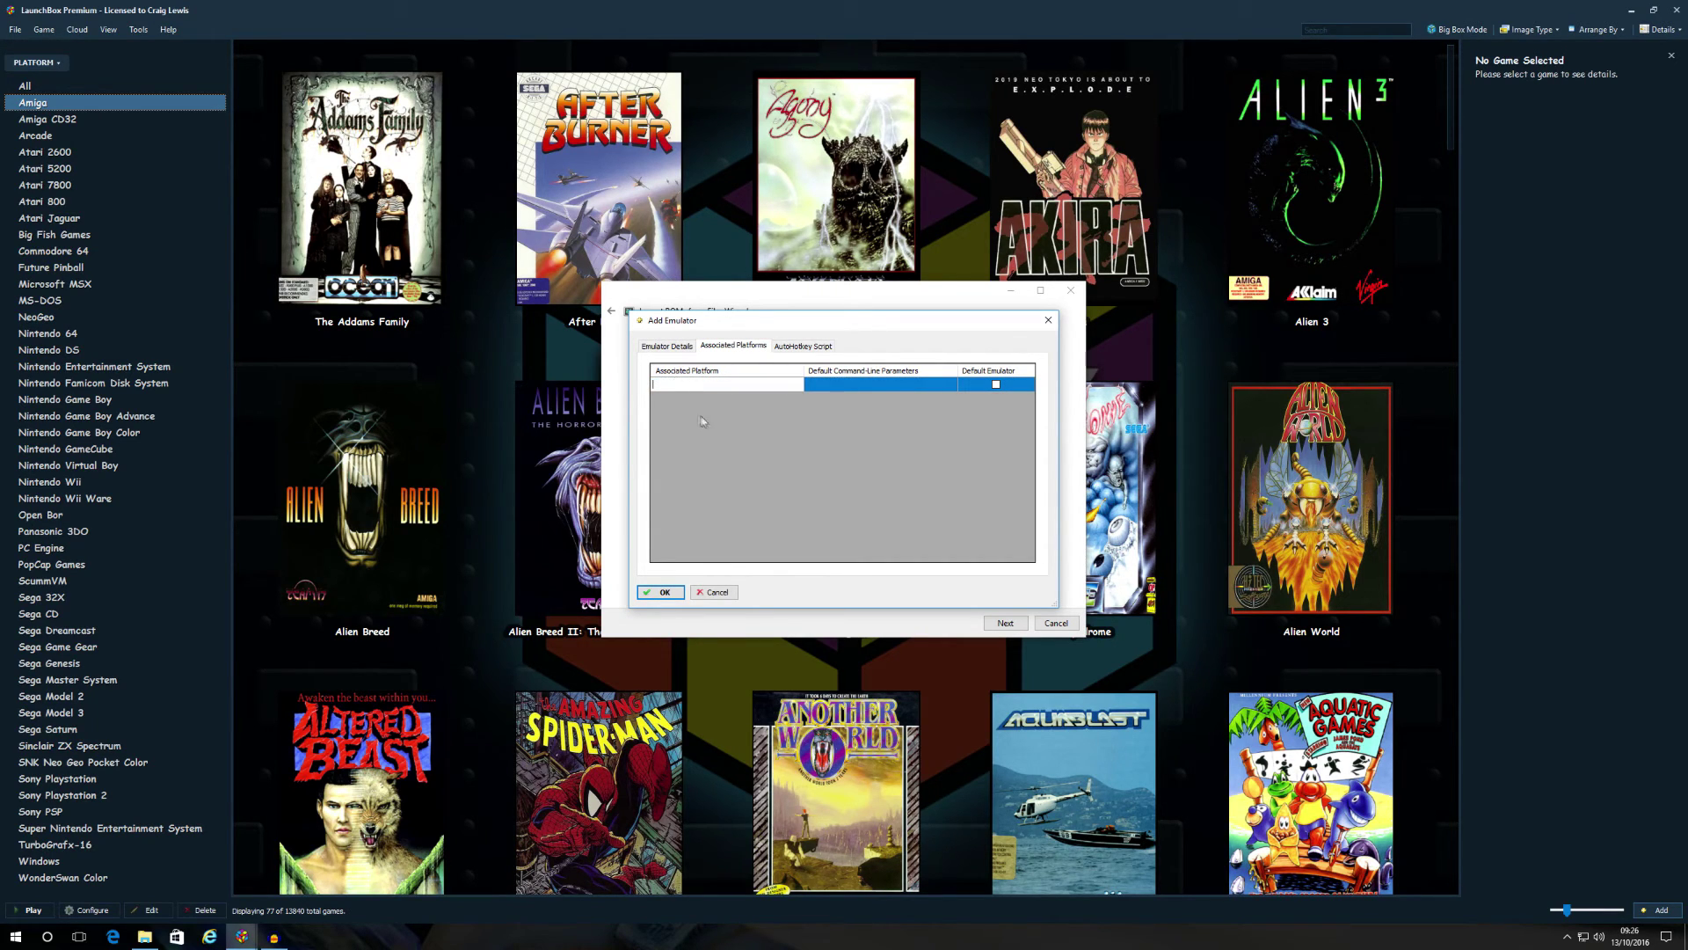
type("A")
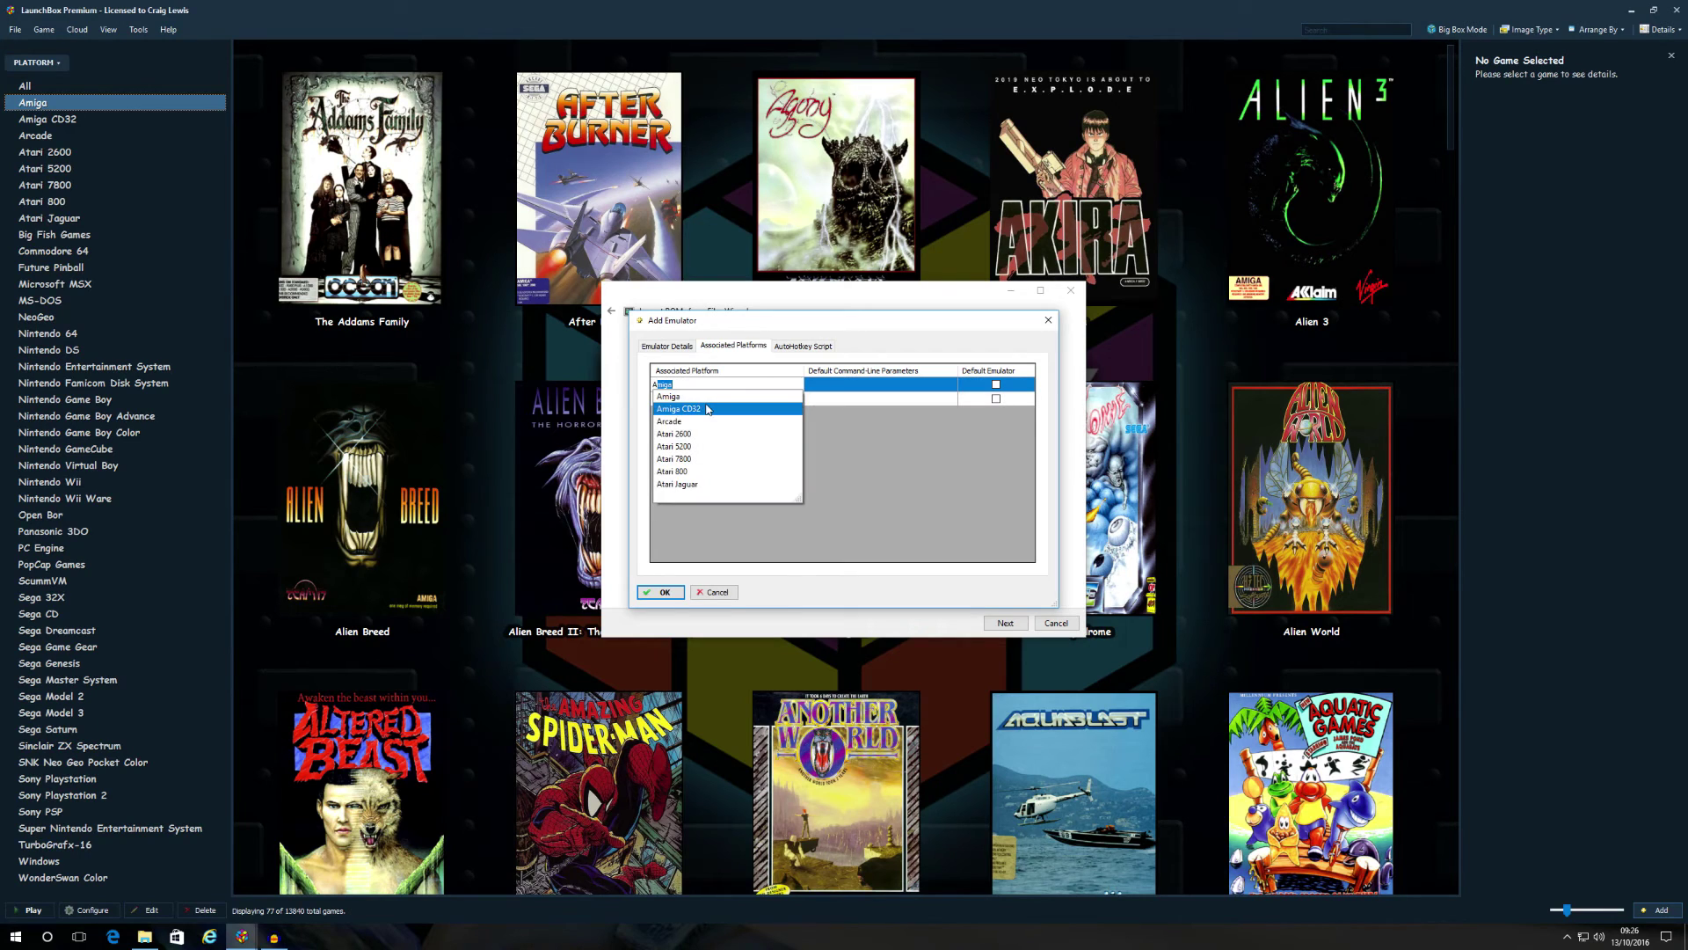
type("m")
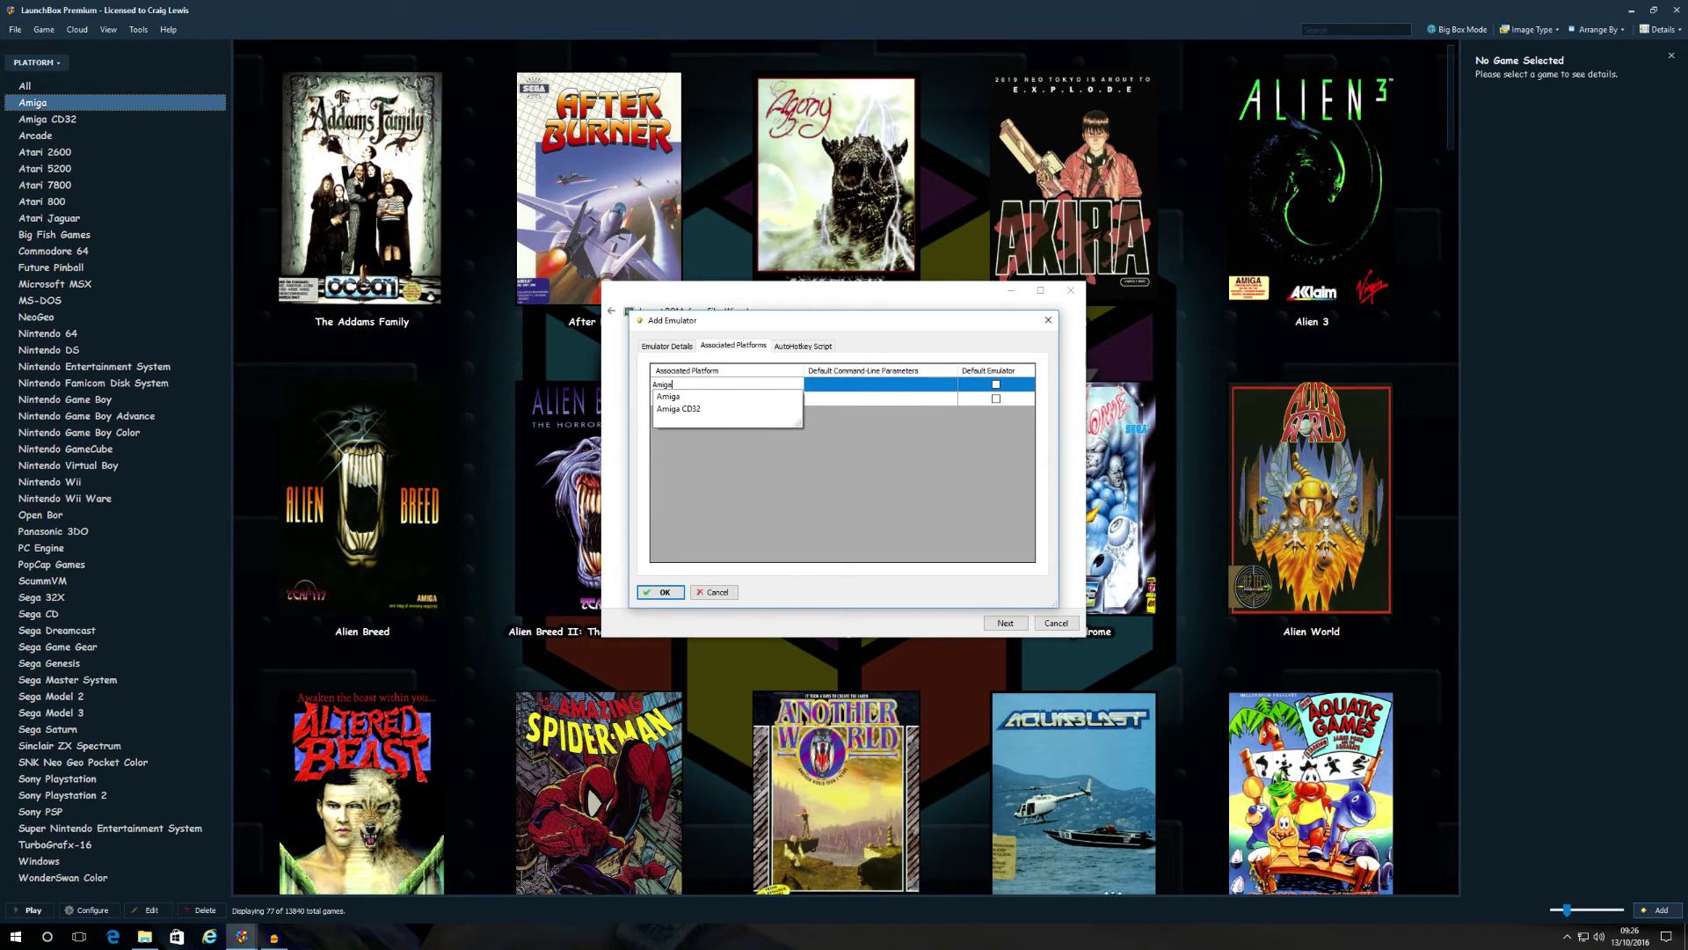
left_click(682, 397)
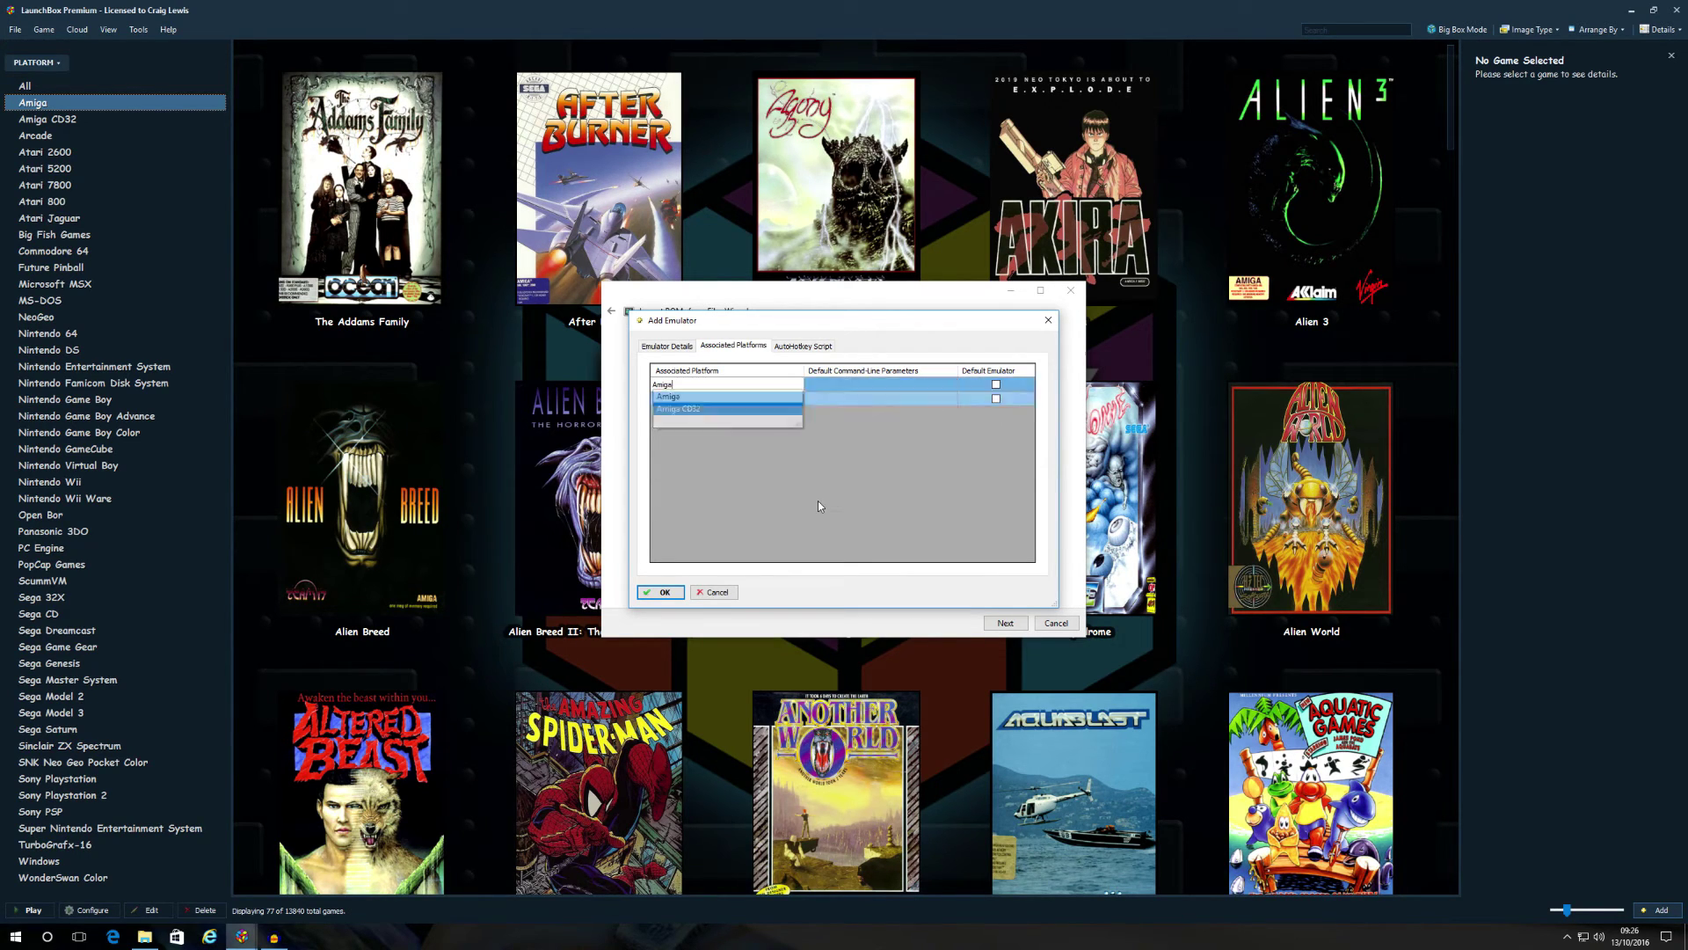
left_click(996, 384)
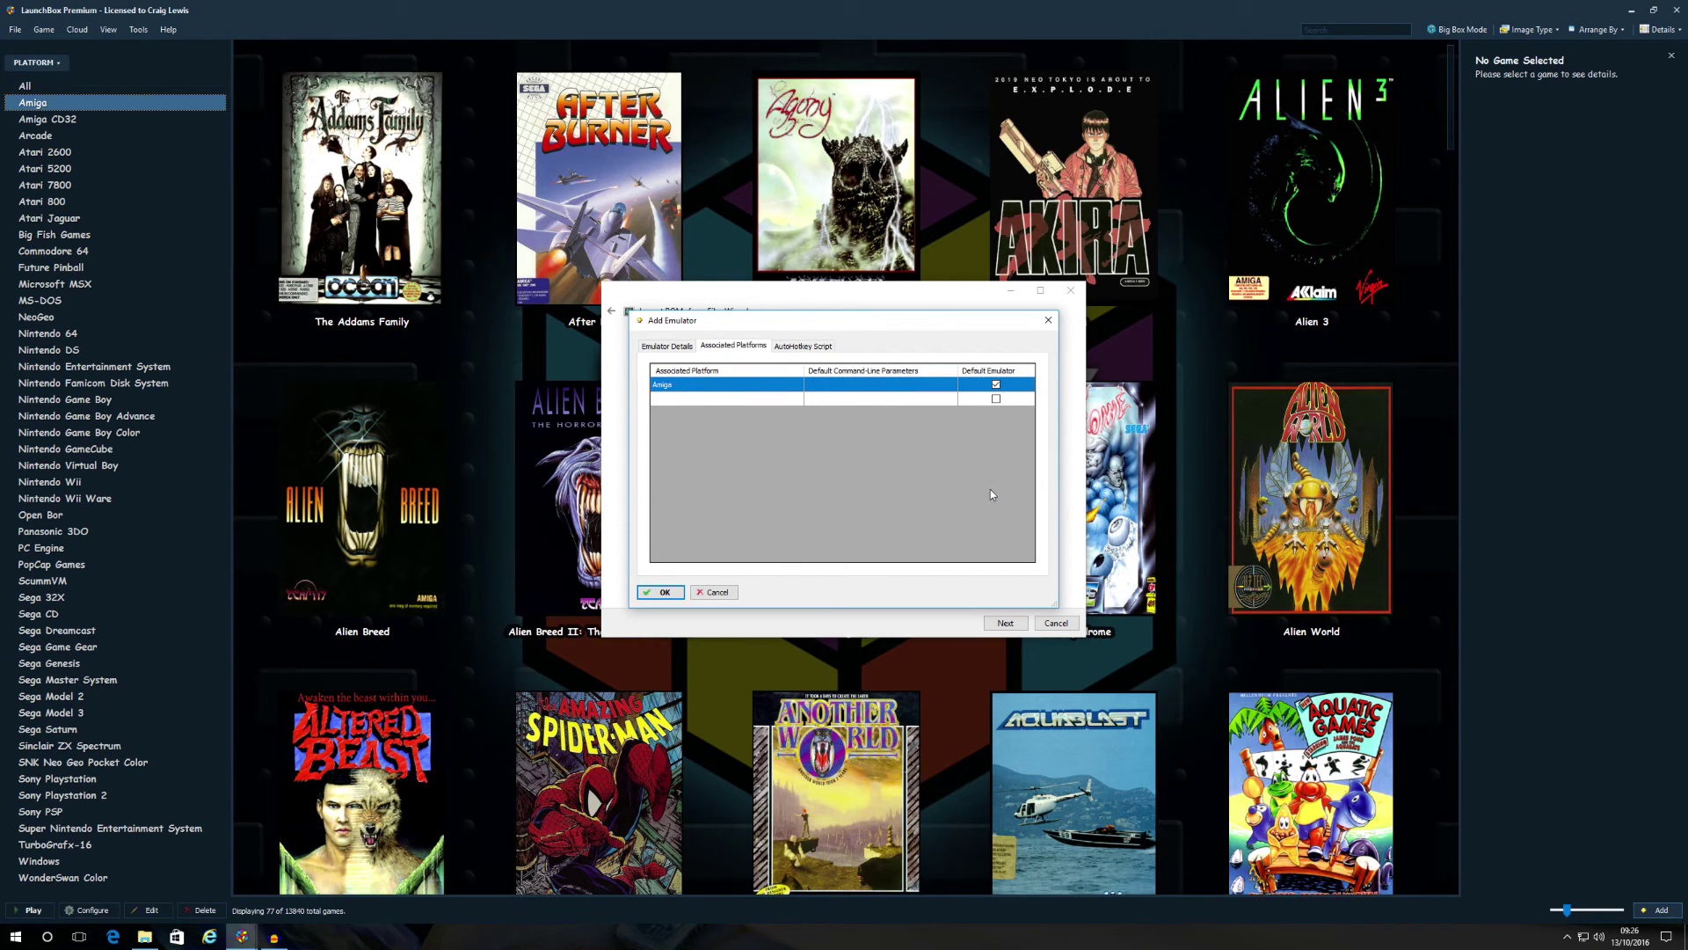
Try saving the emulator, dismiss the duplicate-name error, and cancel the definition
left_click(660, 591)
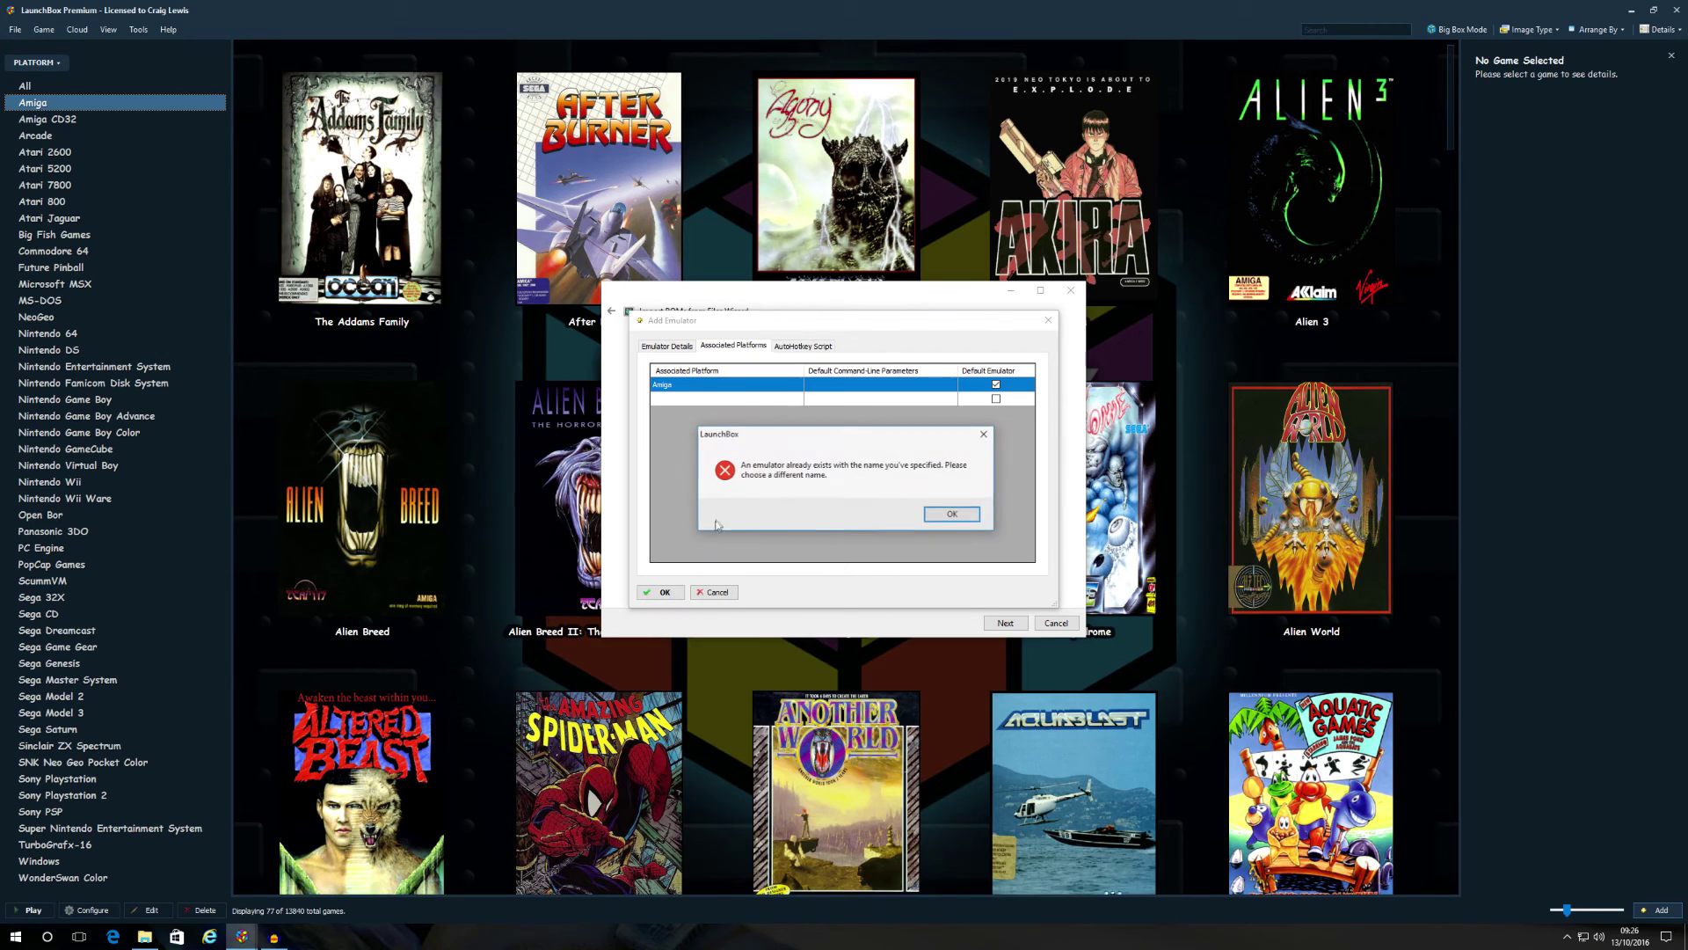
left_click(961, 513)
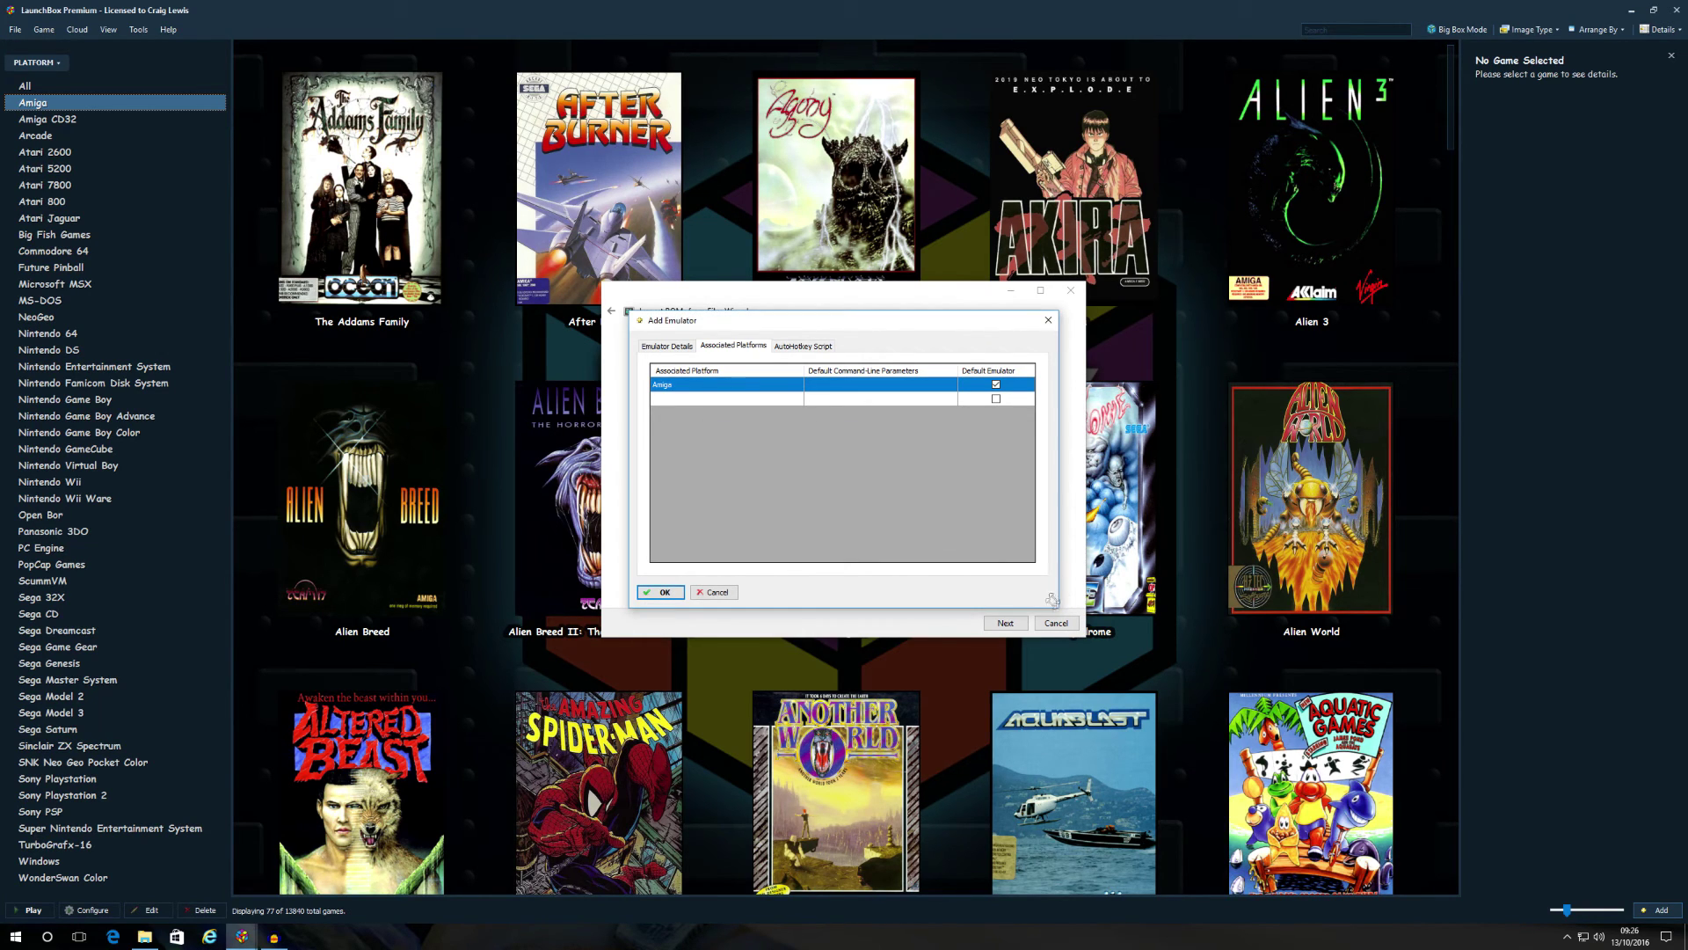
left_click(729, 593)
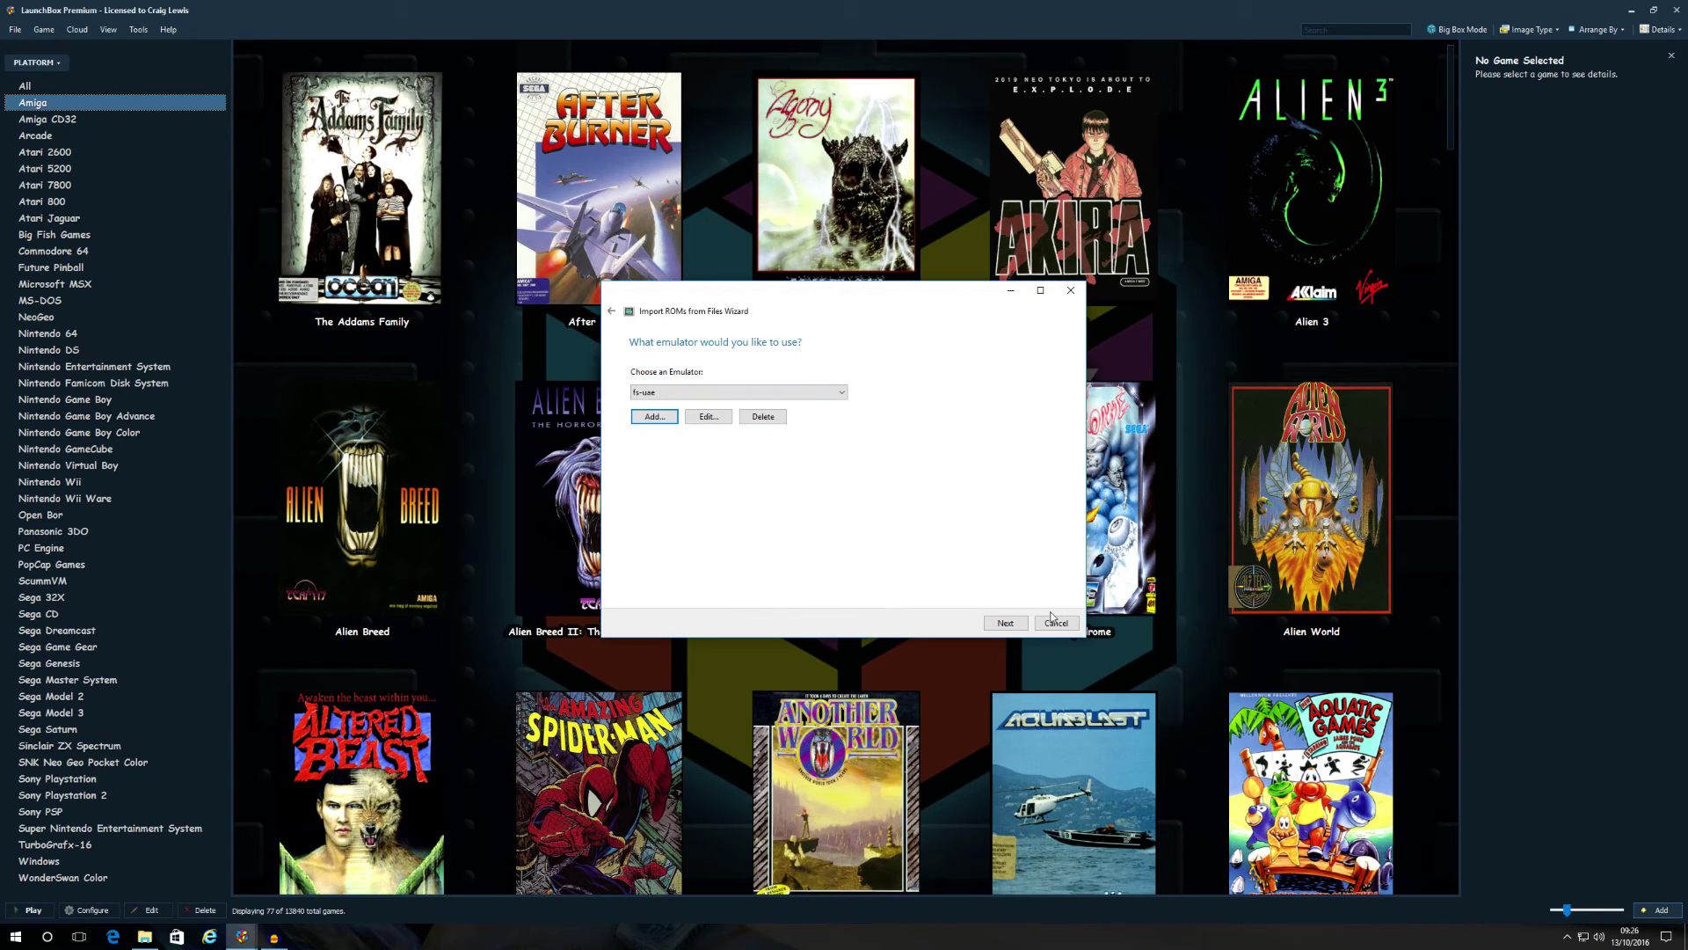
Reopen the Add Emulator dialog, look over its pages, and cancel it without changes
left_click(709, 392)
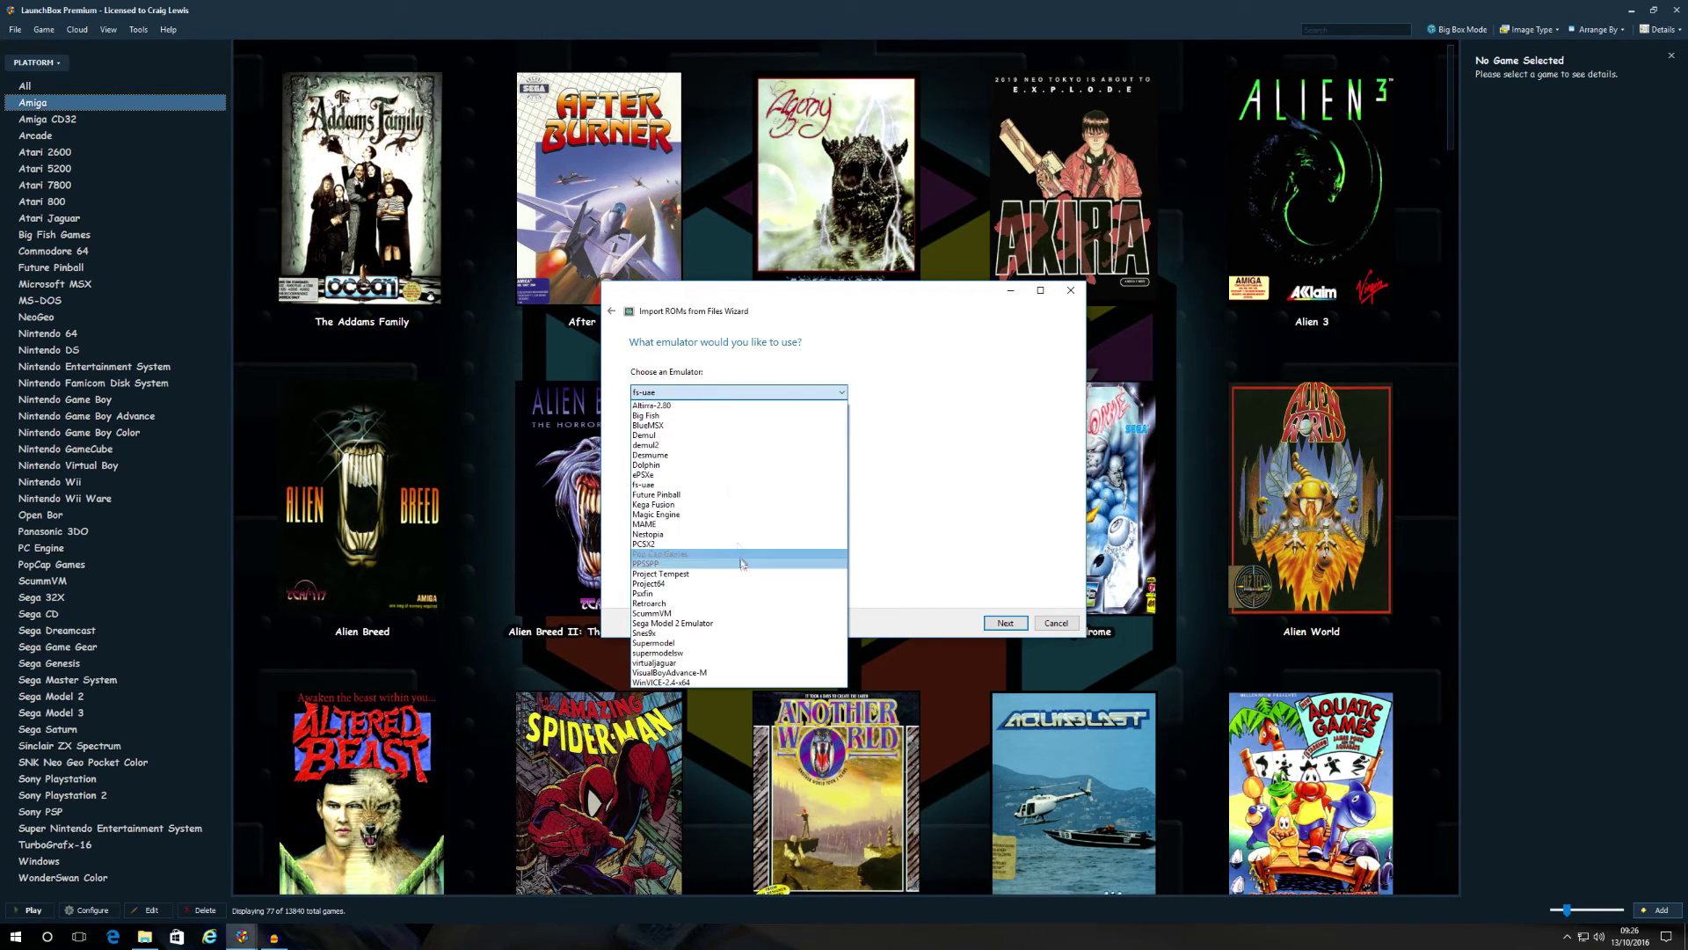
left_click(782, 417)
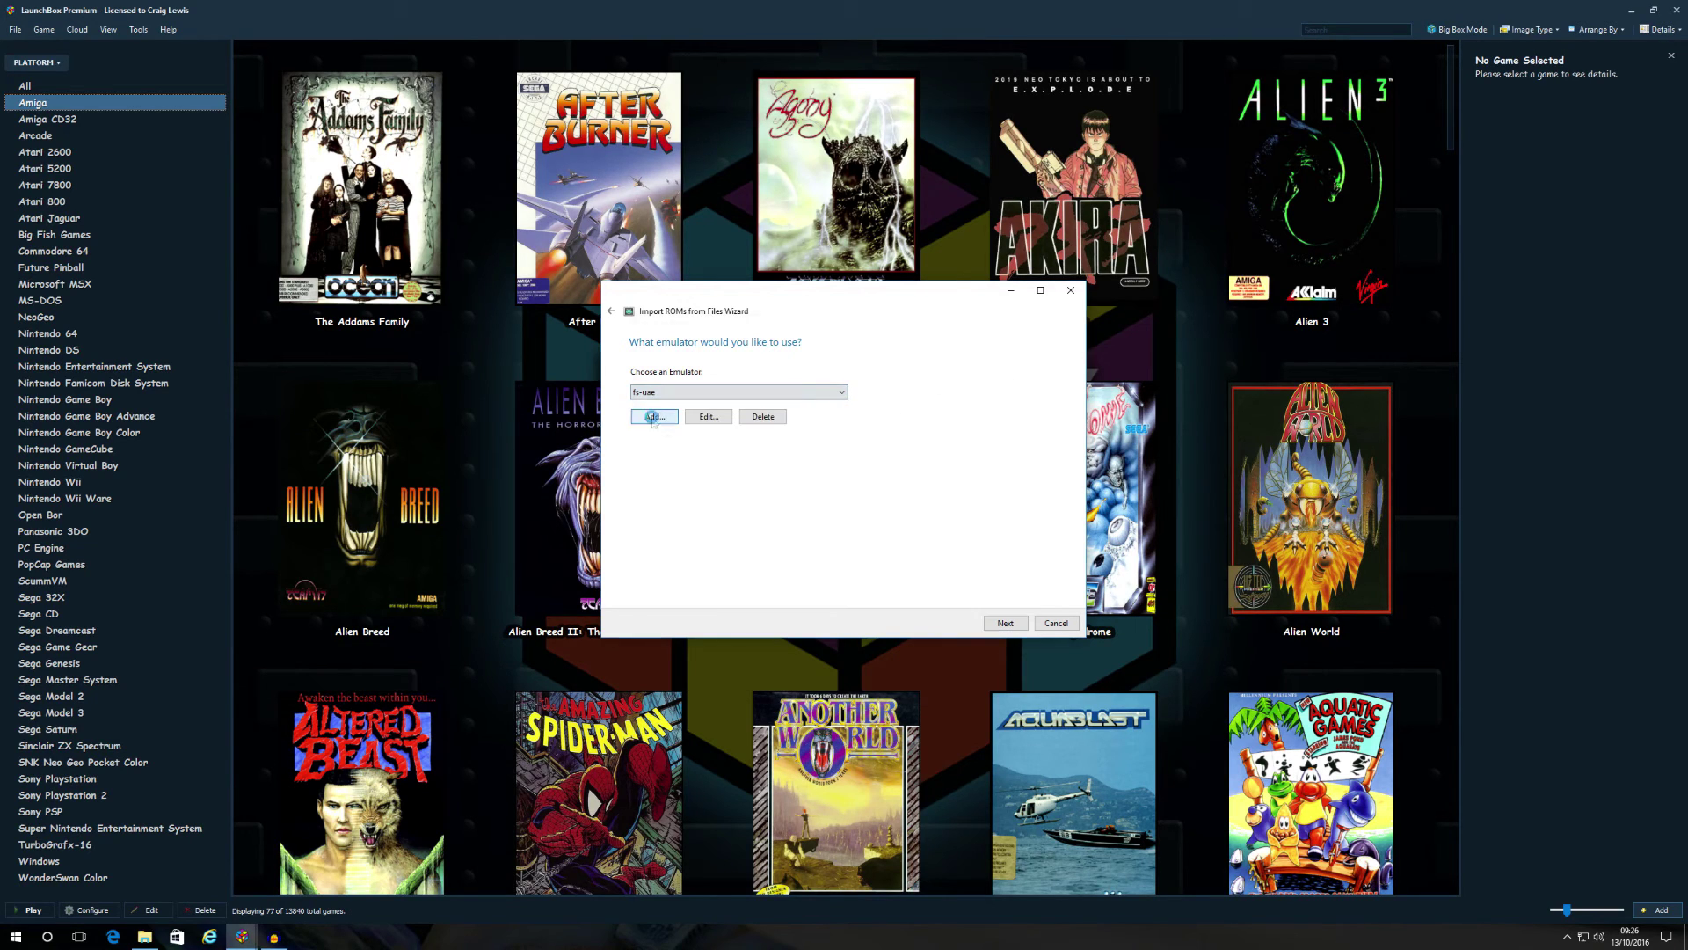
left_click(652, 420)
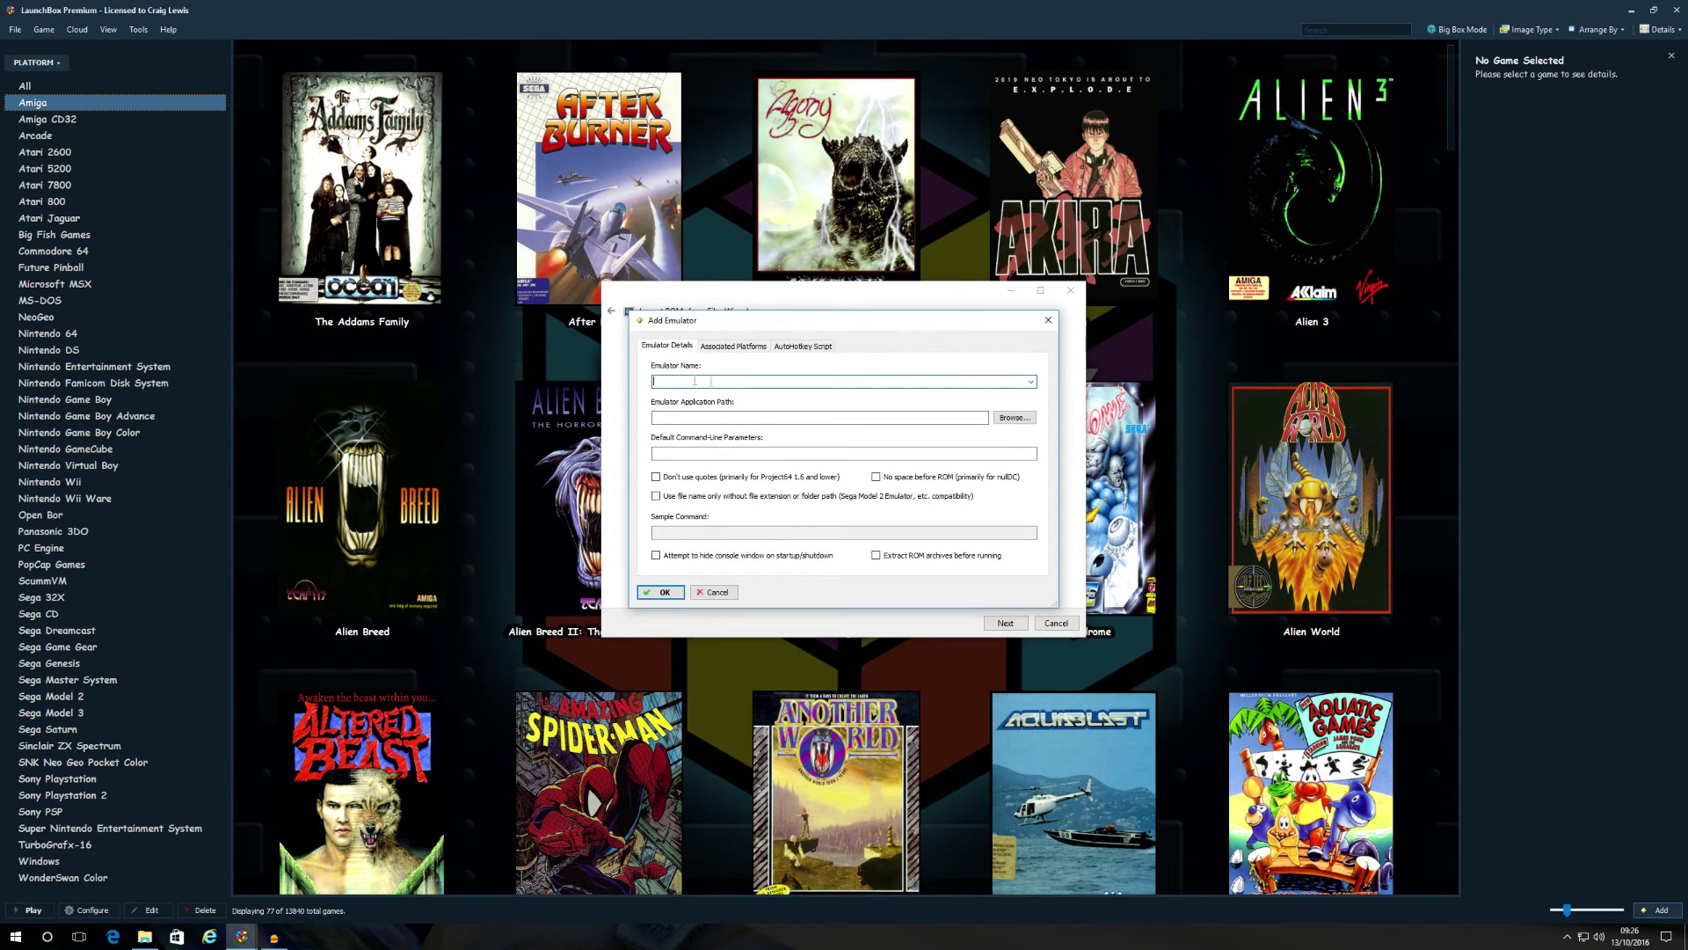
left_click(680, 417)
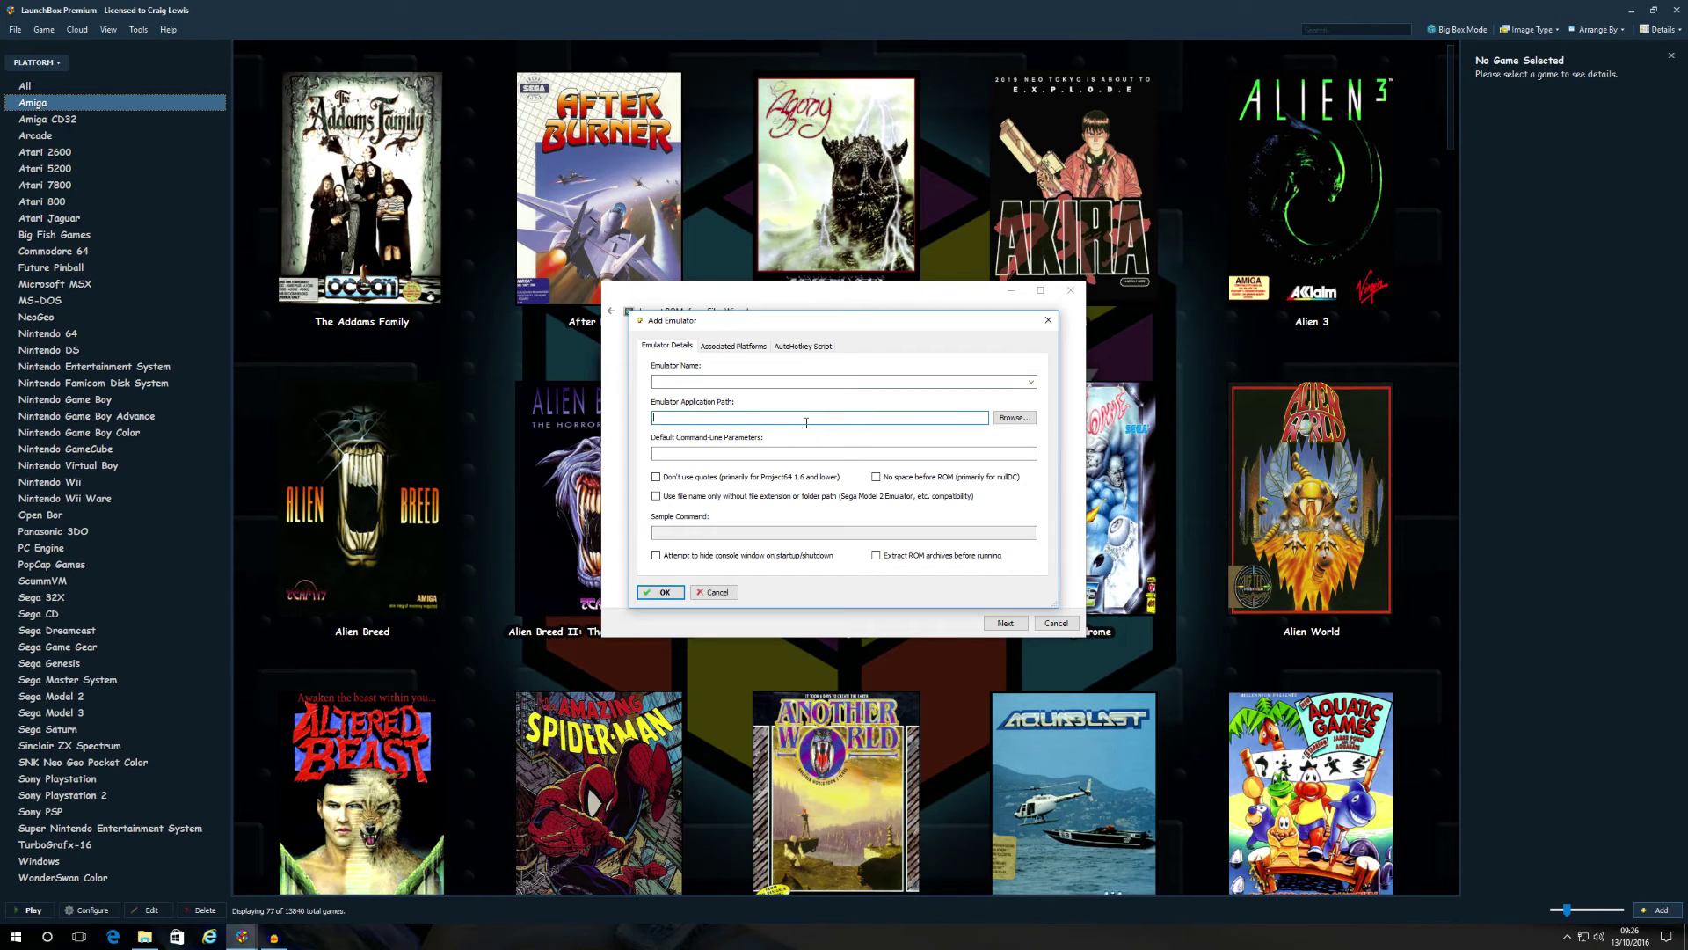
left_click(738, 349)
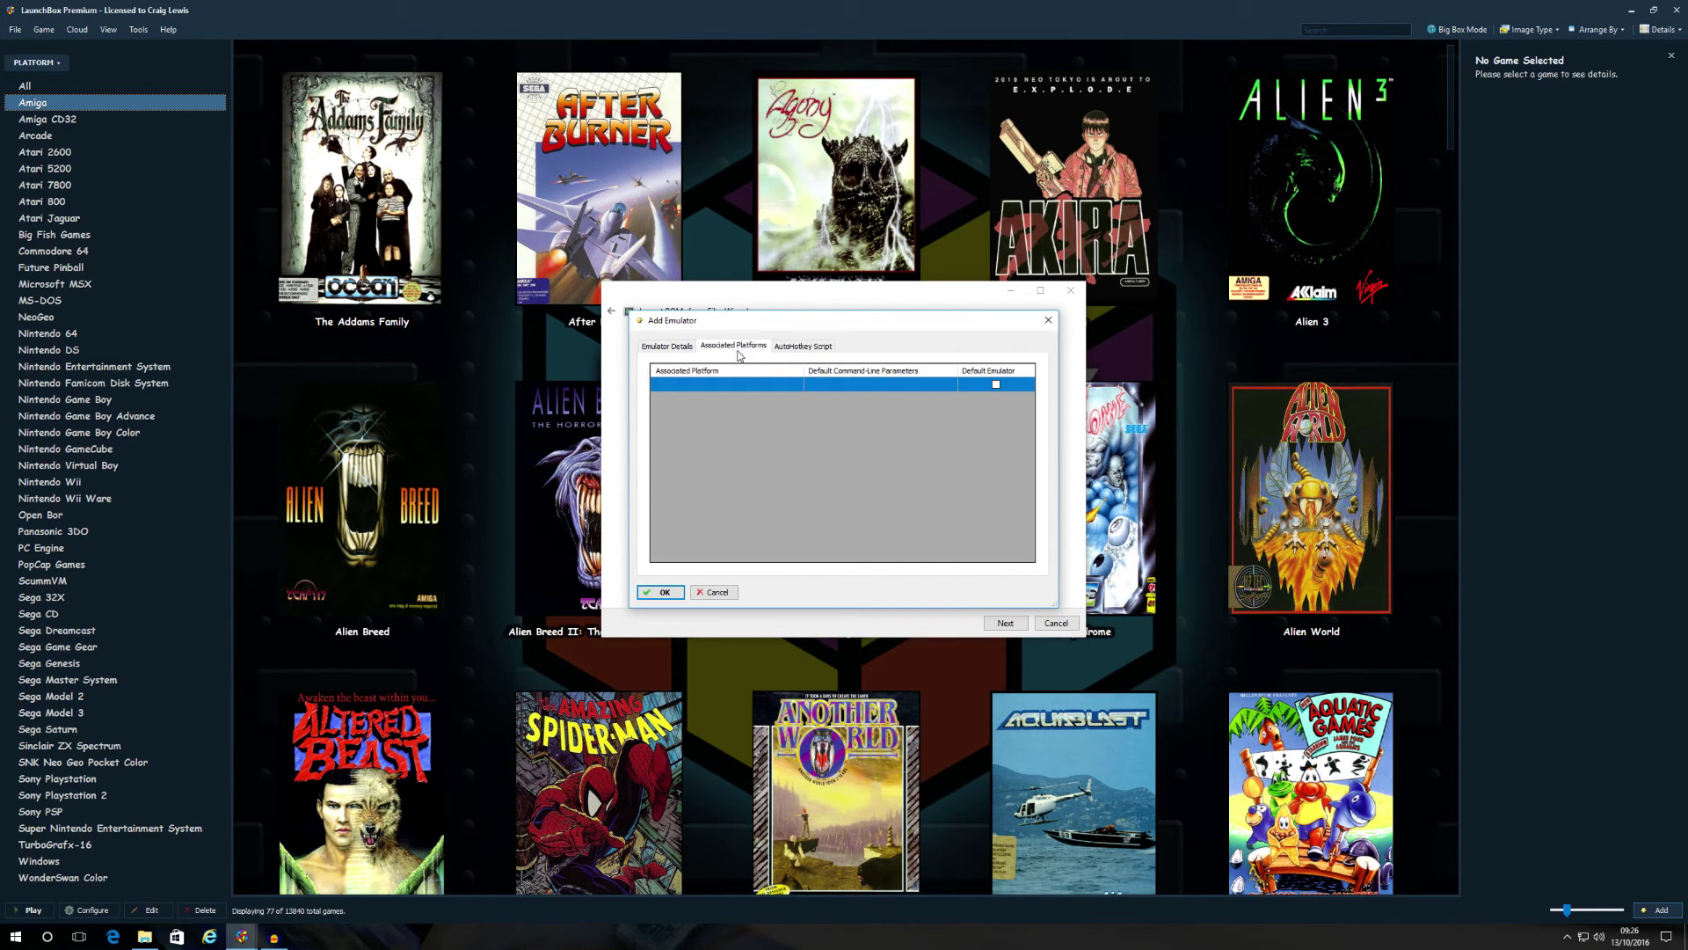
left_click(686, 346)
left_click(736, 590)
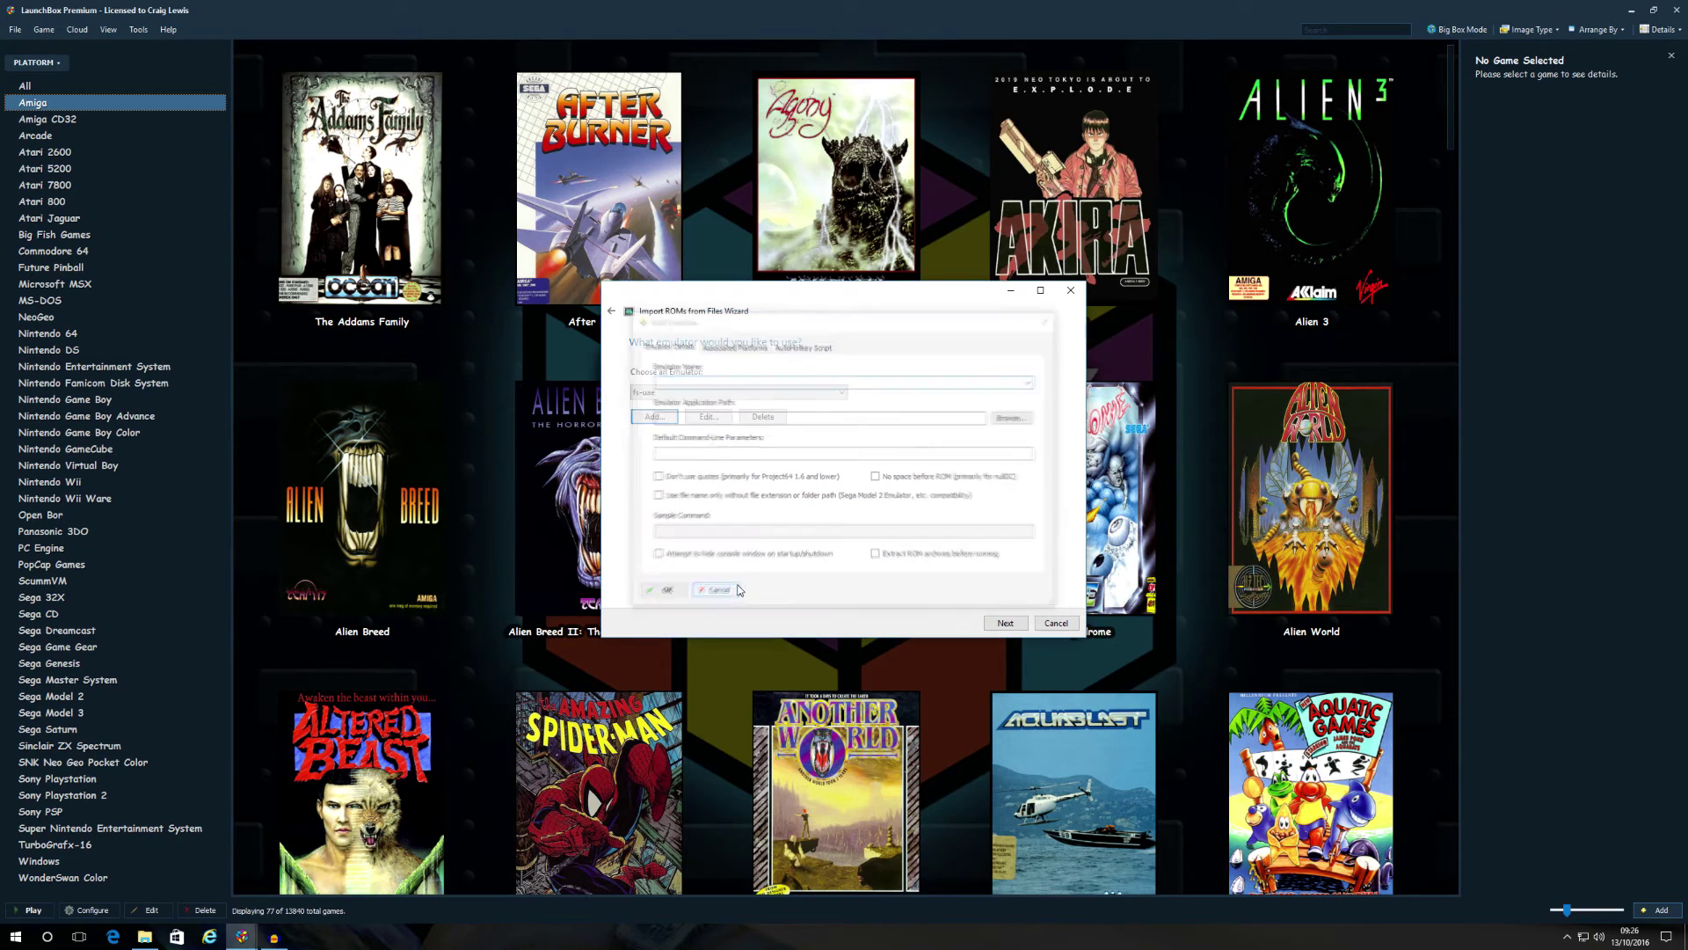
Select the existing fs-uae emulator and proceed to the file handling step
left_click(696, 393)
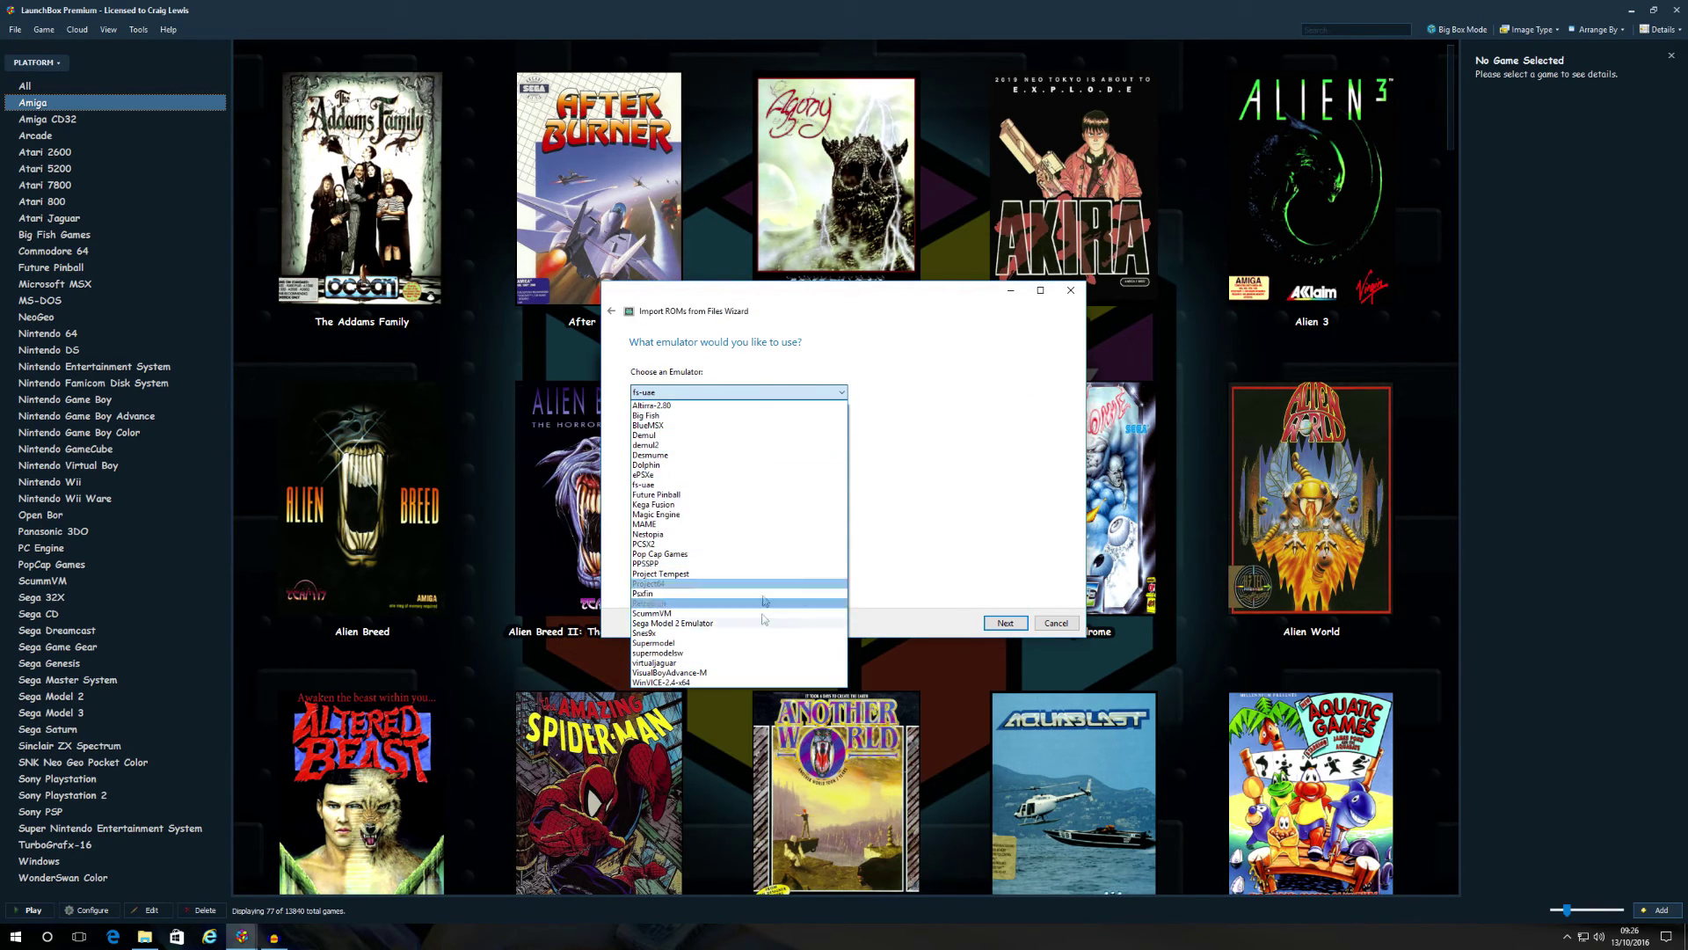
left_click(652, 486)
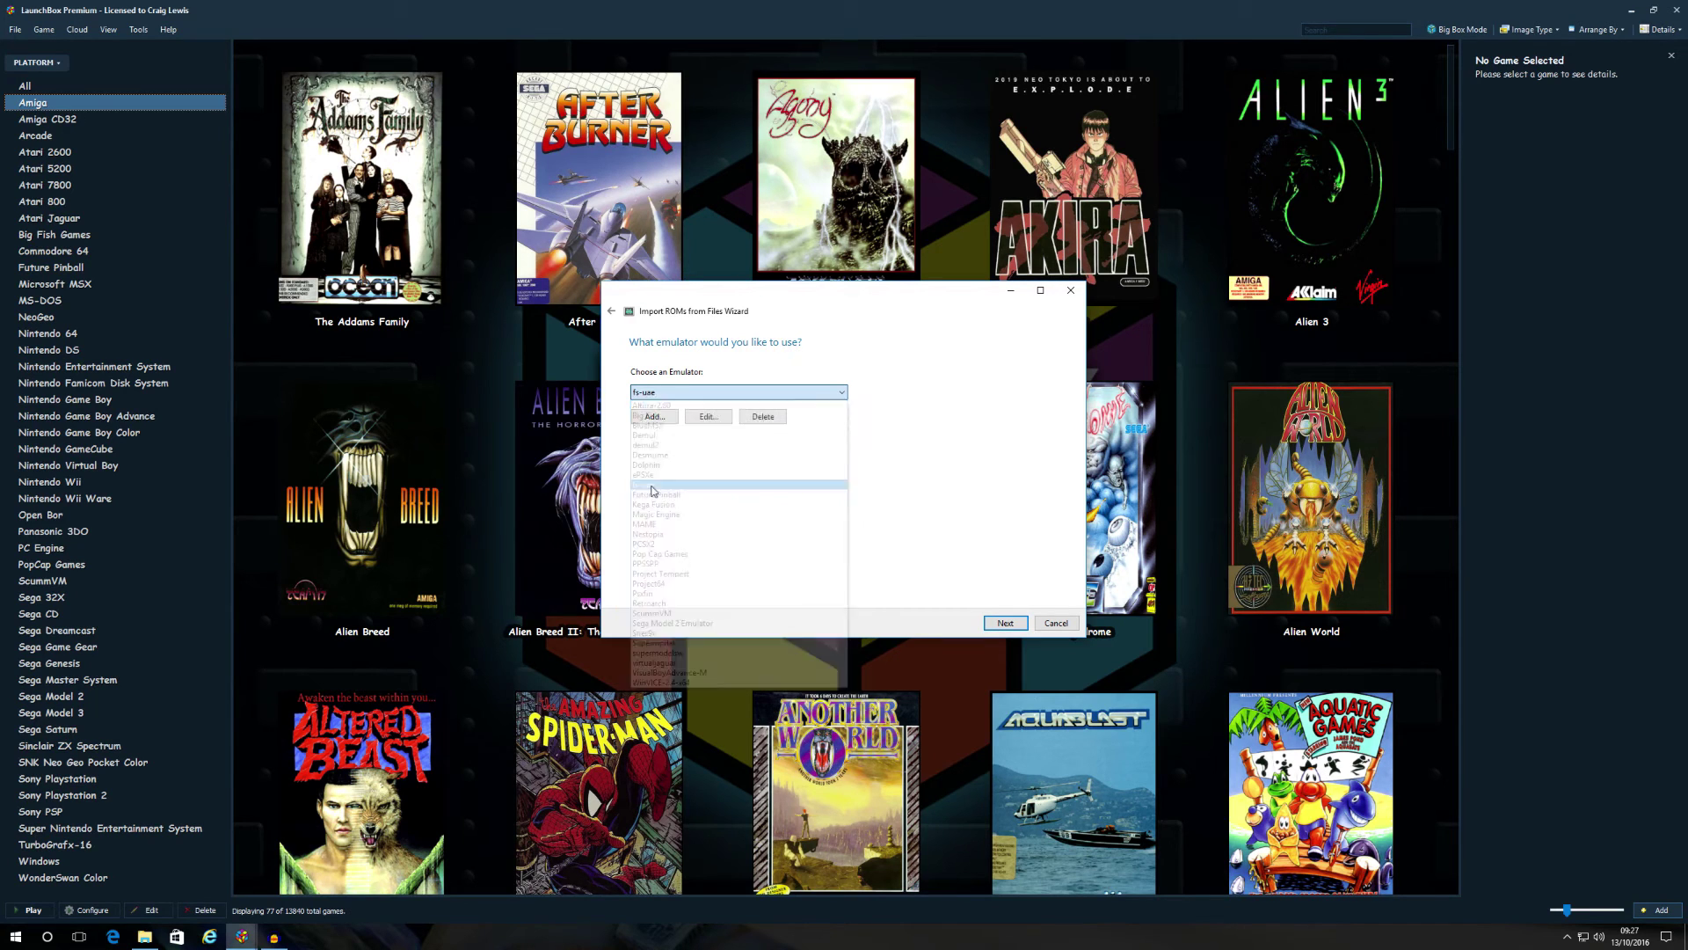
left_click(1005, 623)
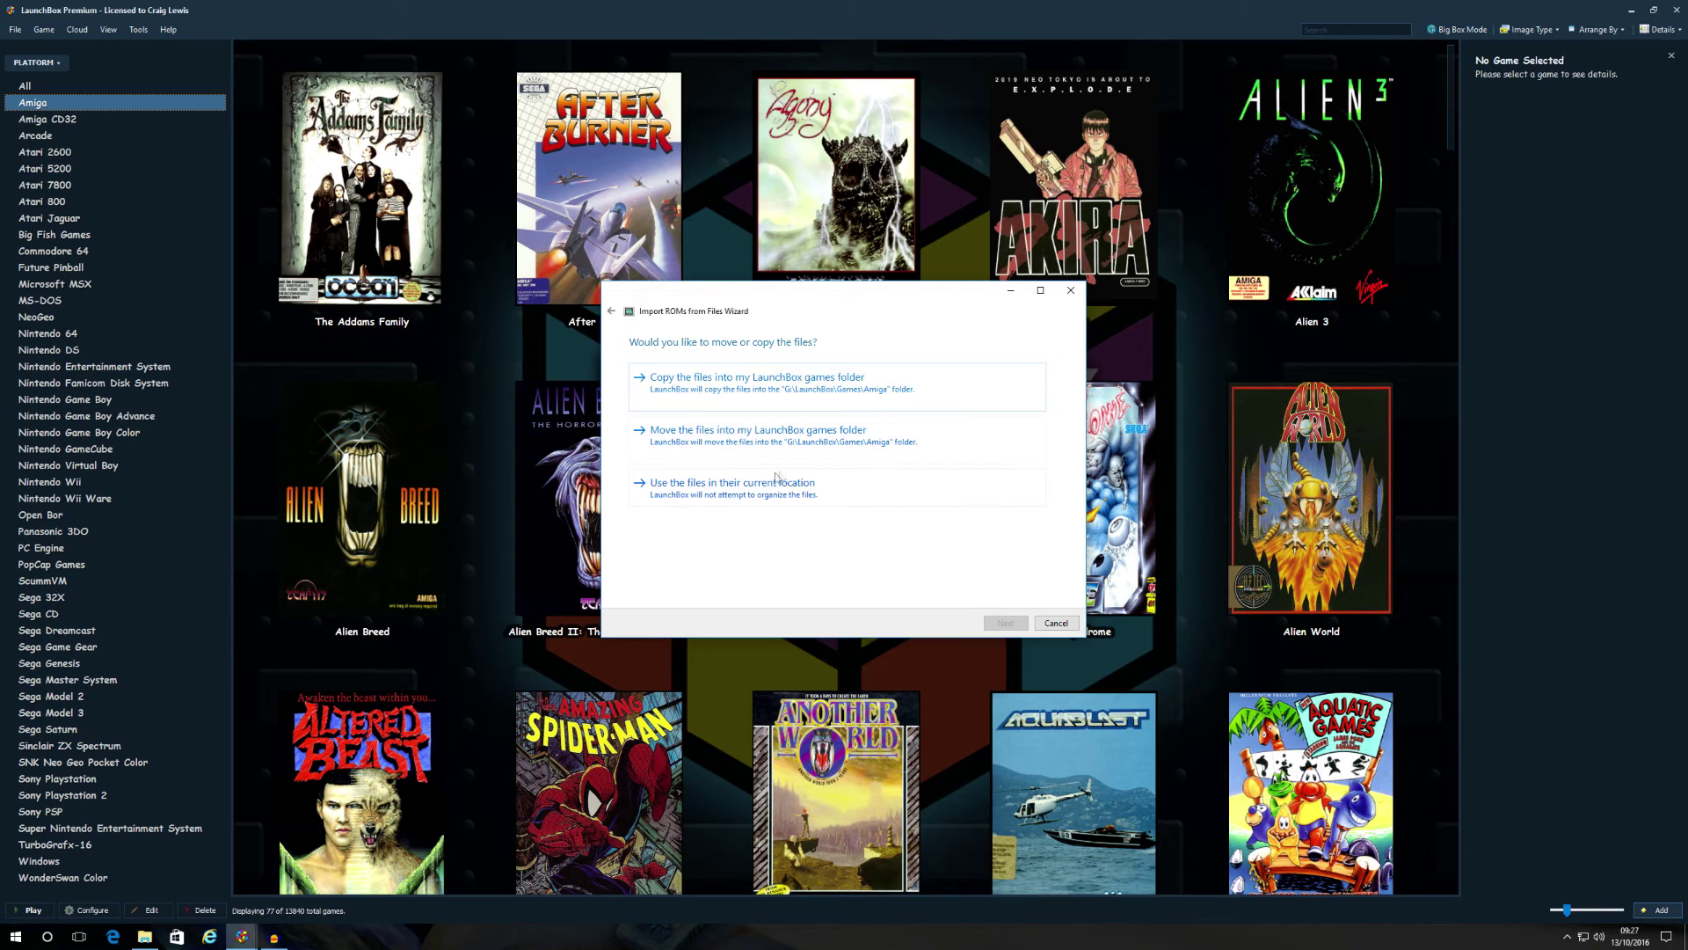
Use the files in their current location and also fetch Wikipedia metadata
left_click(738, 483)
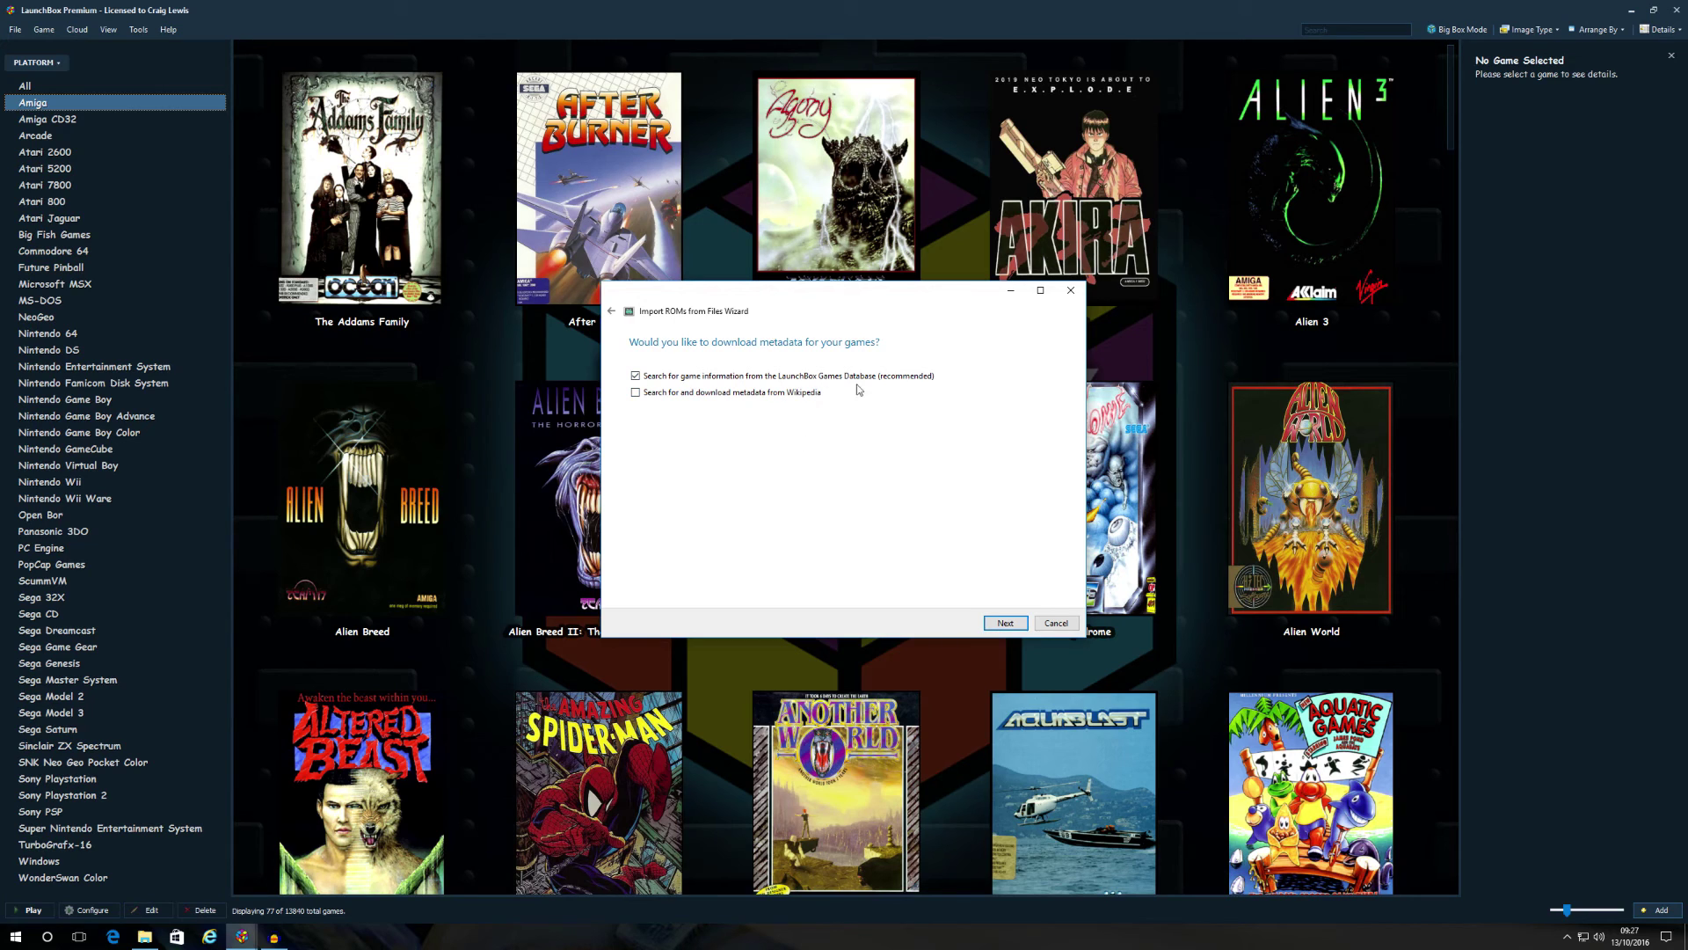
left_click(785, 395)
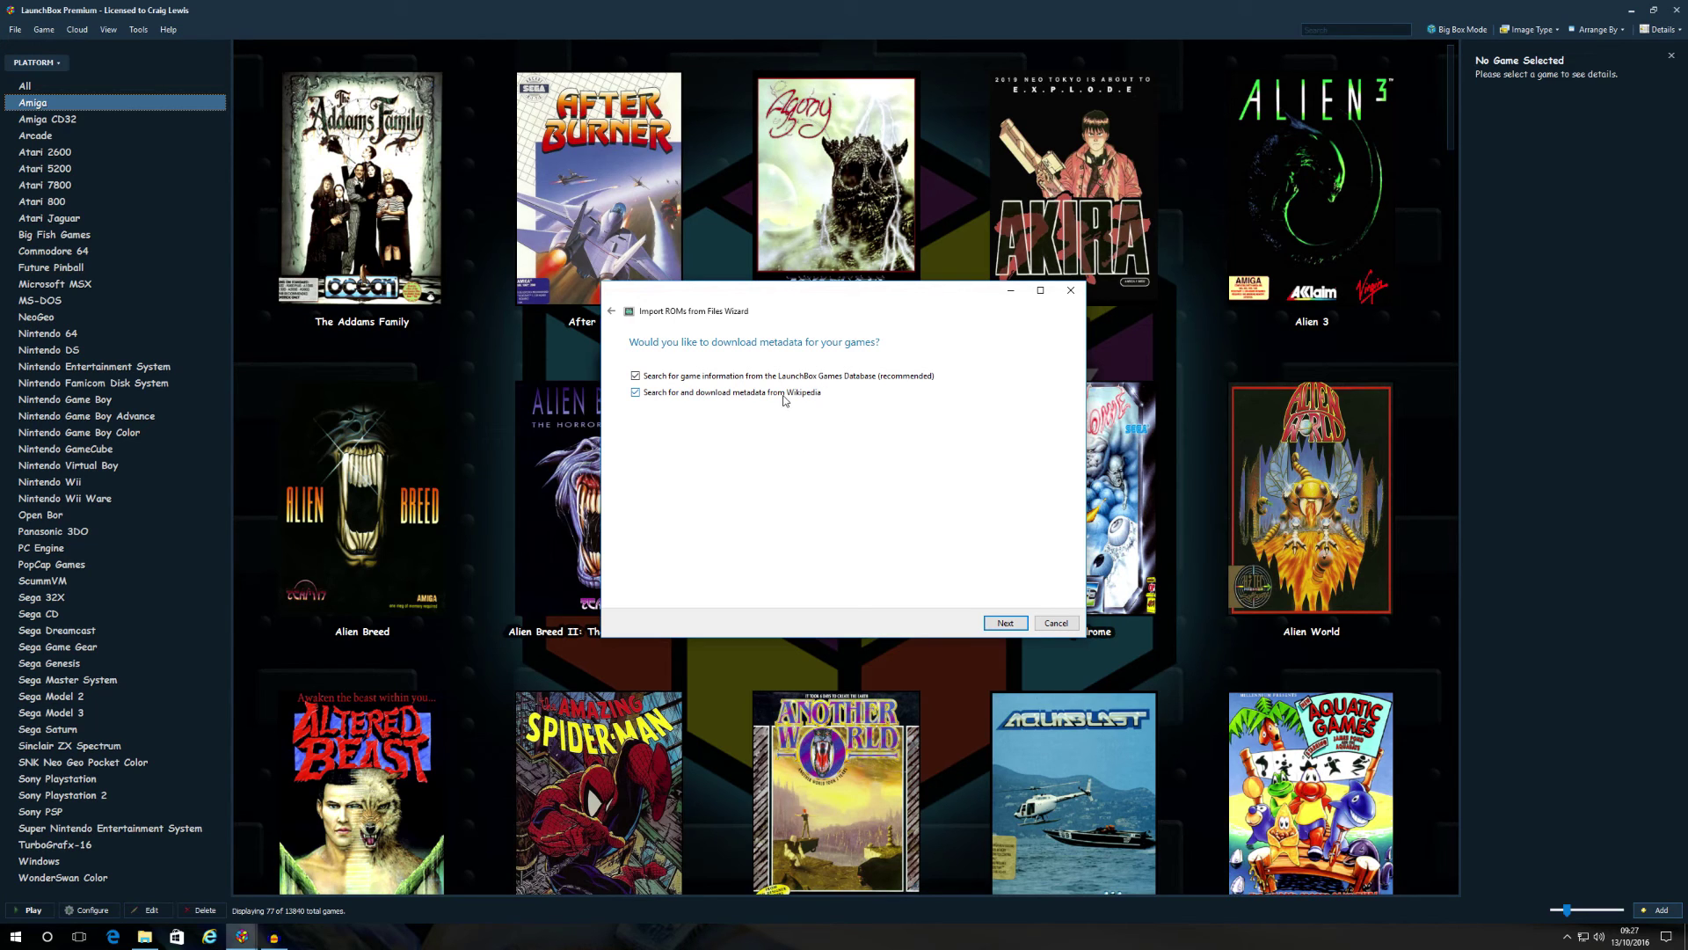
left_click(1005, 623)
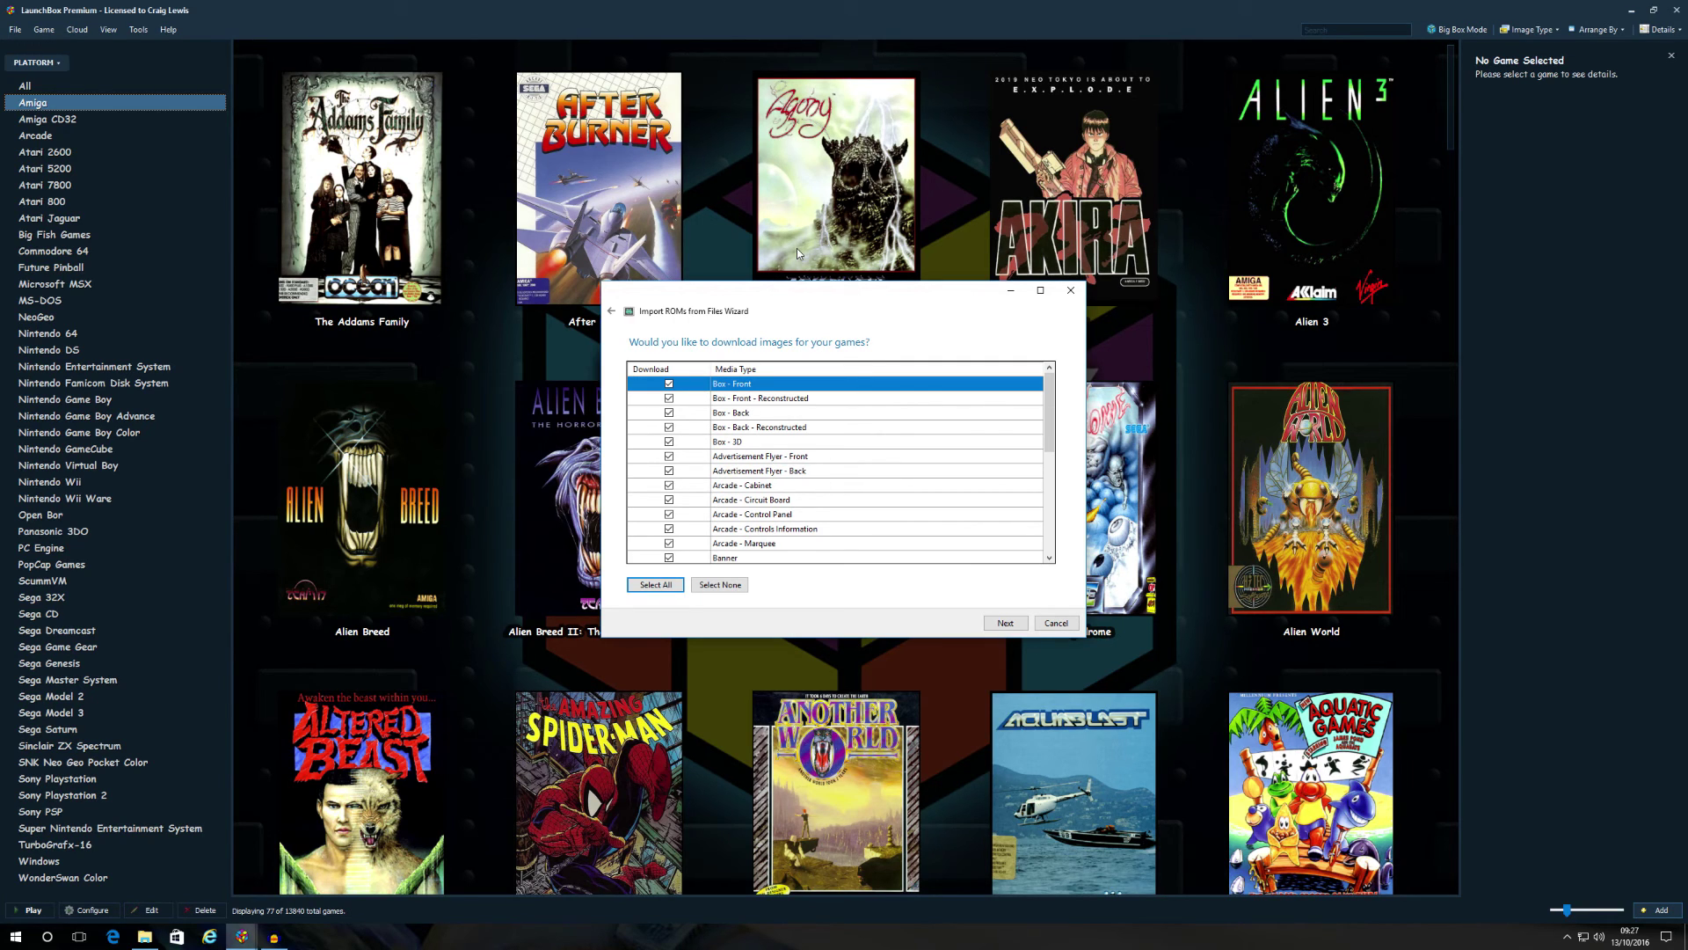
Skip all image and EmuMovies media downloads and finish the wizard to start importing
left_click(726, 585)
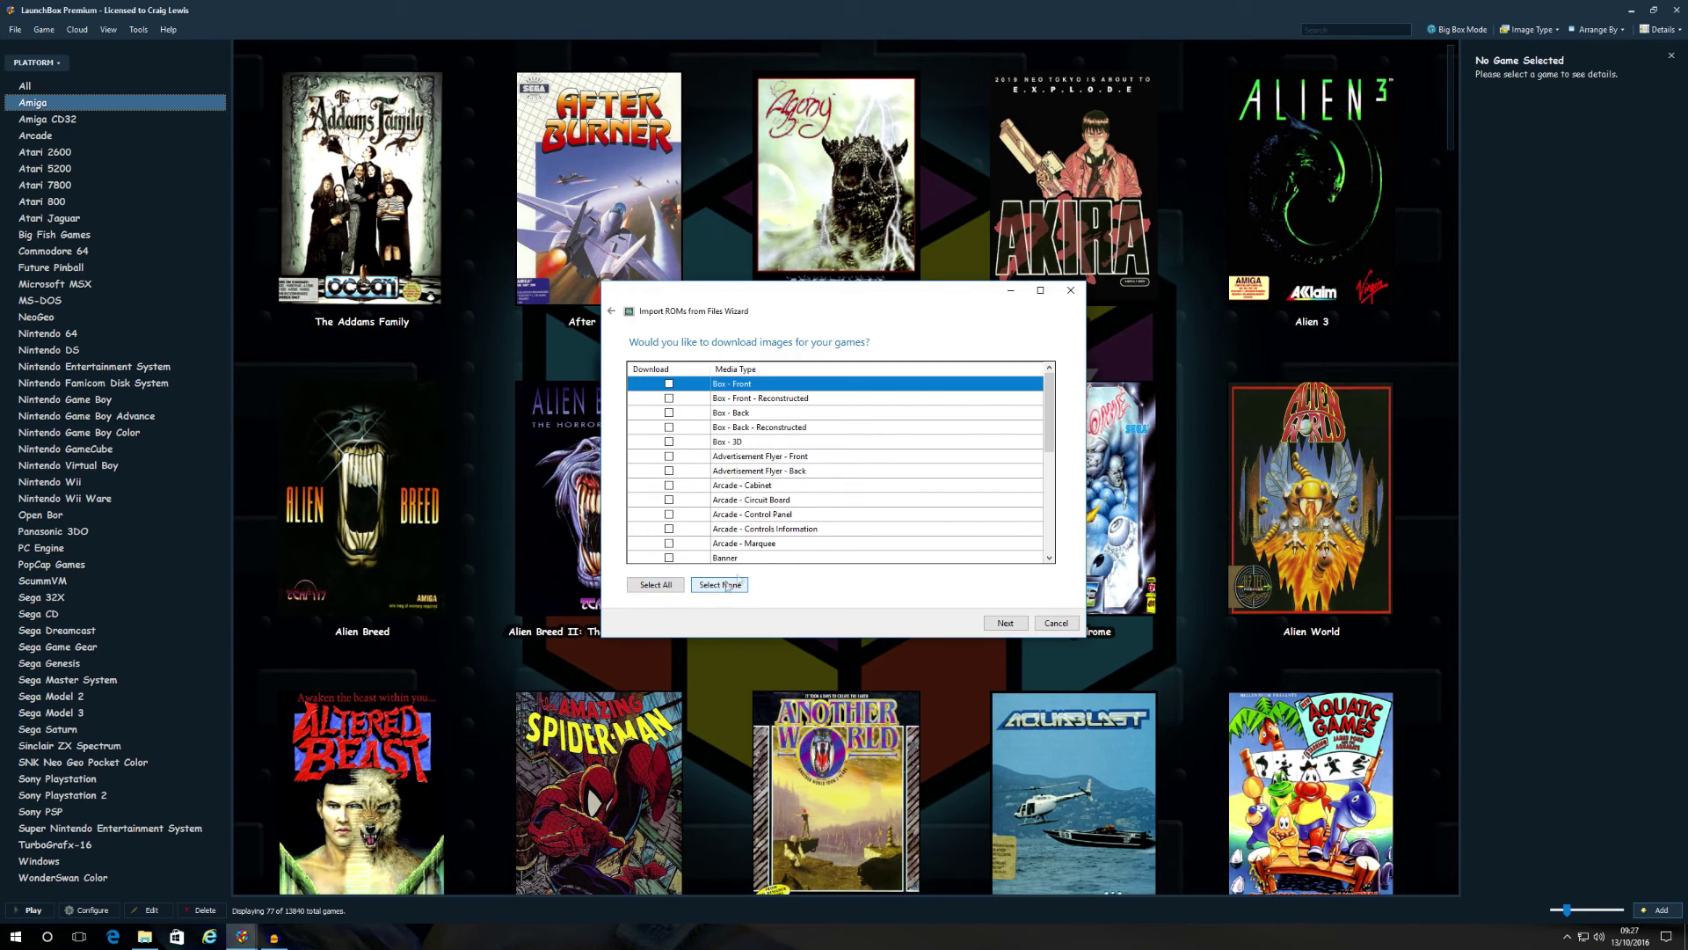
left_click(1005, 622)
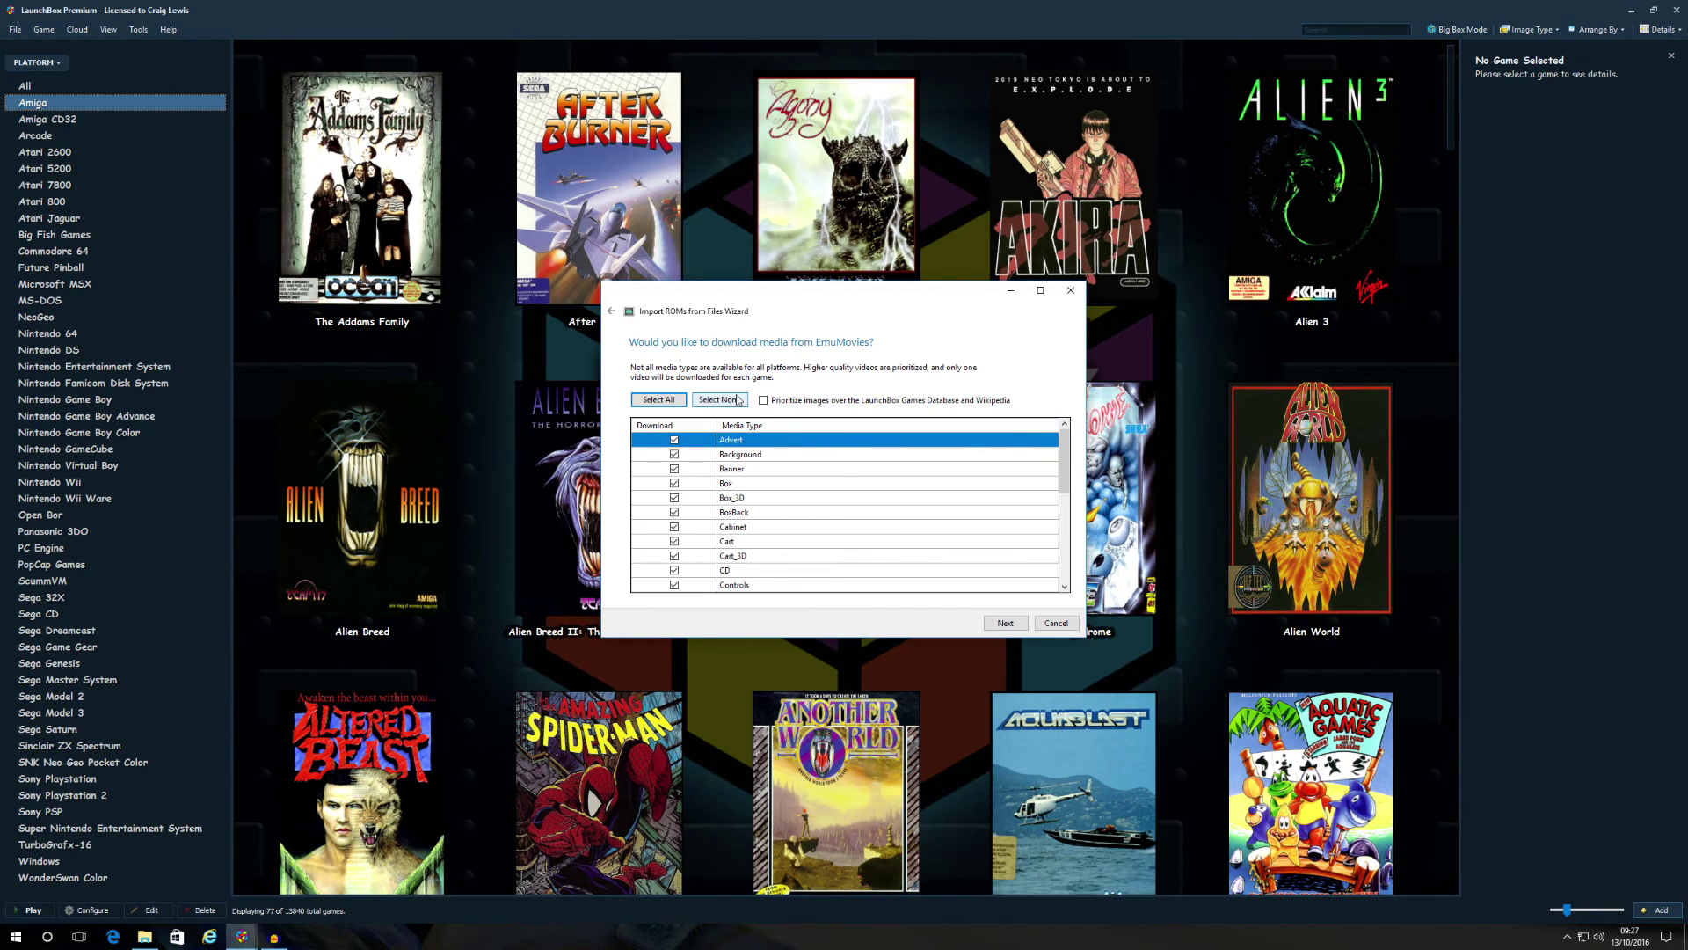
left_click(735, 400)
left_click(1005, 623)
left_click(1005, 622)
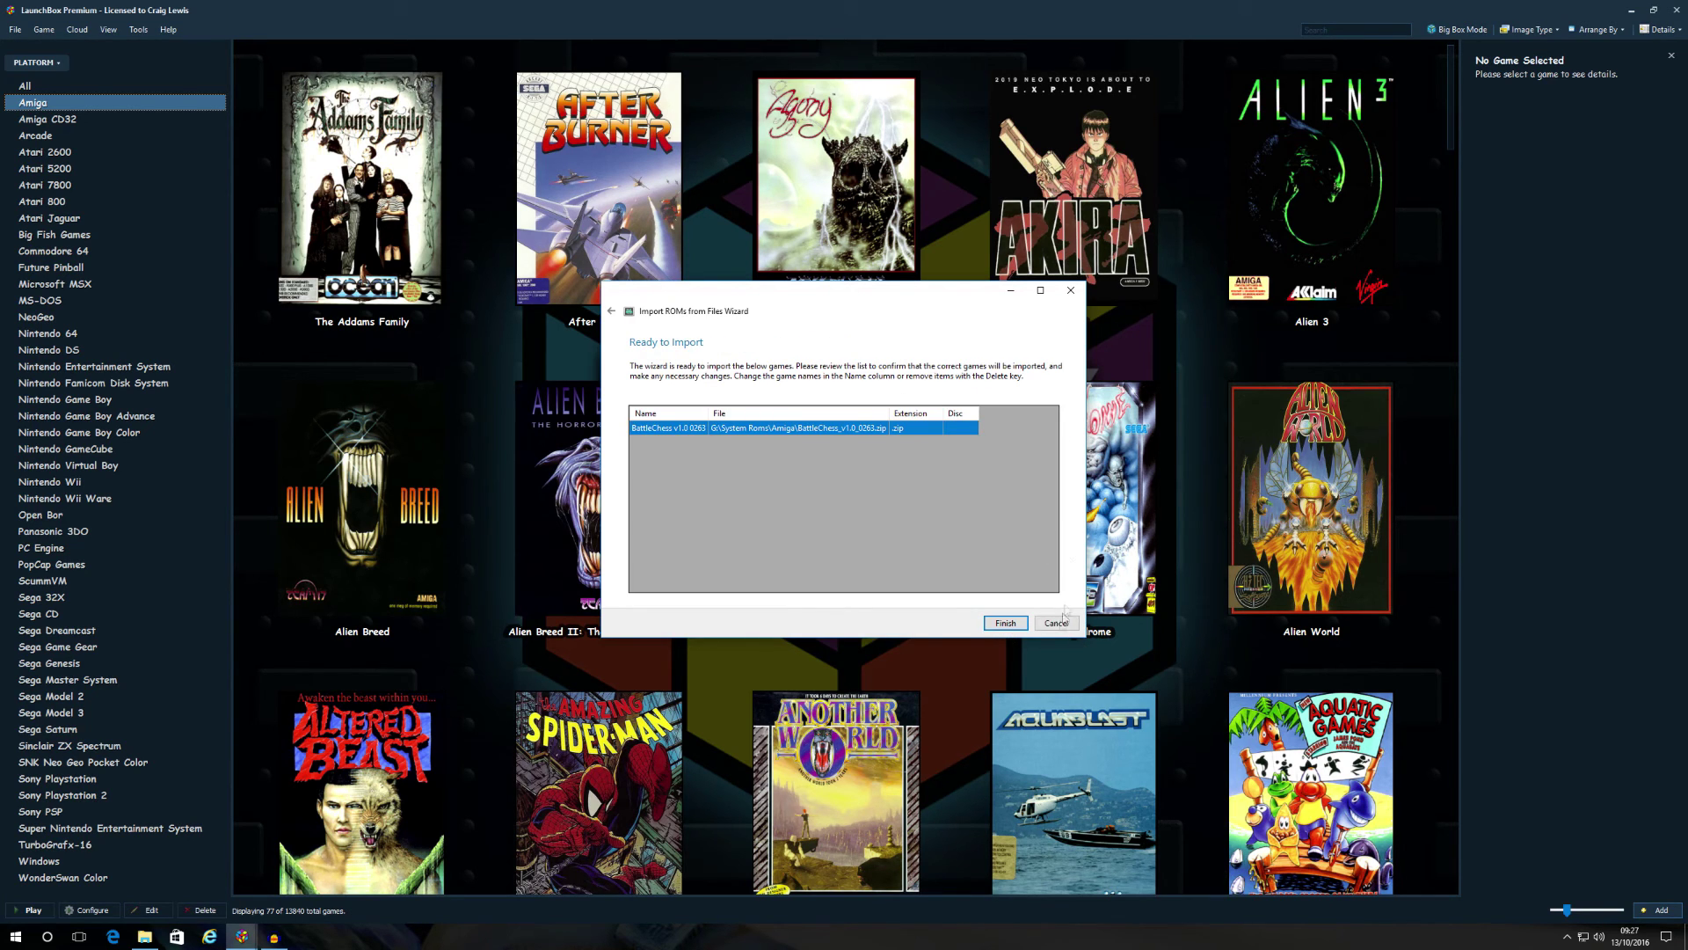
left_click(1005, 623)
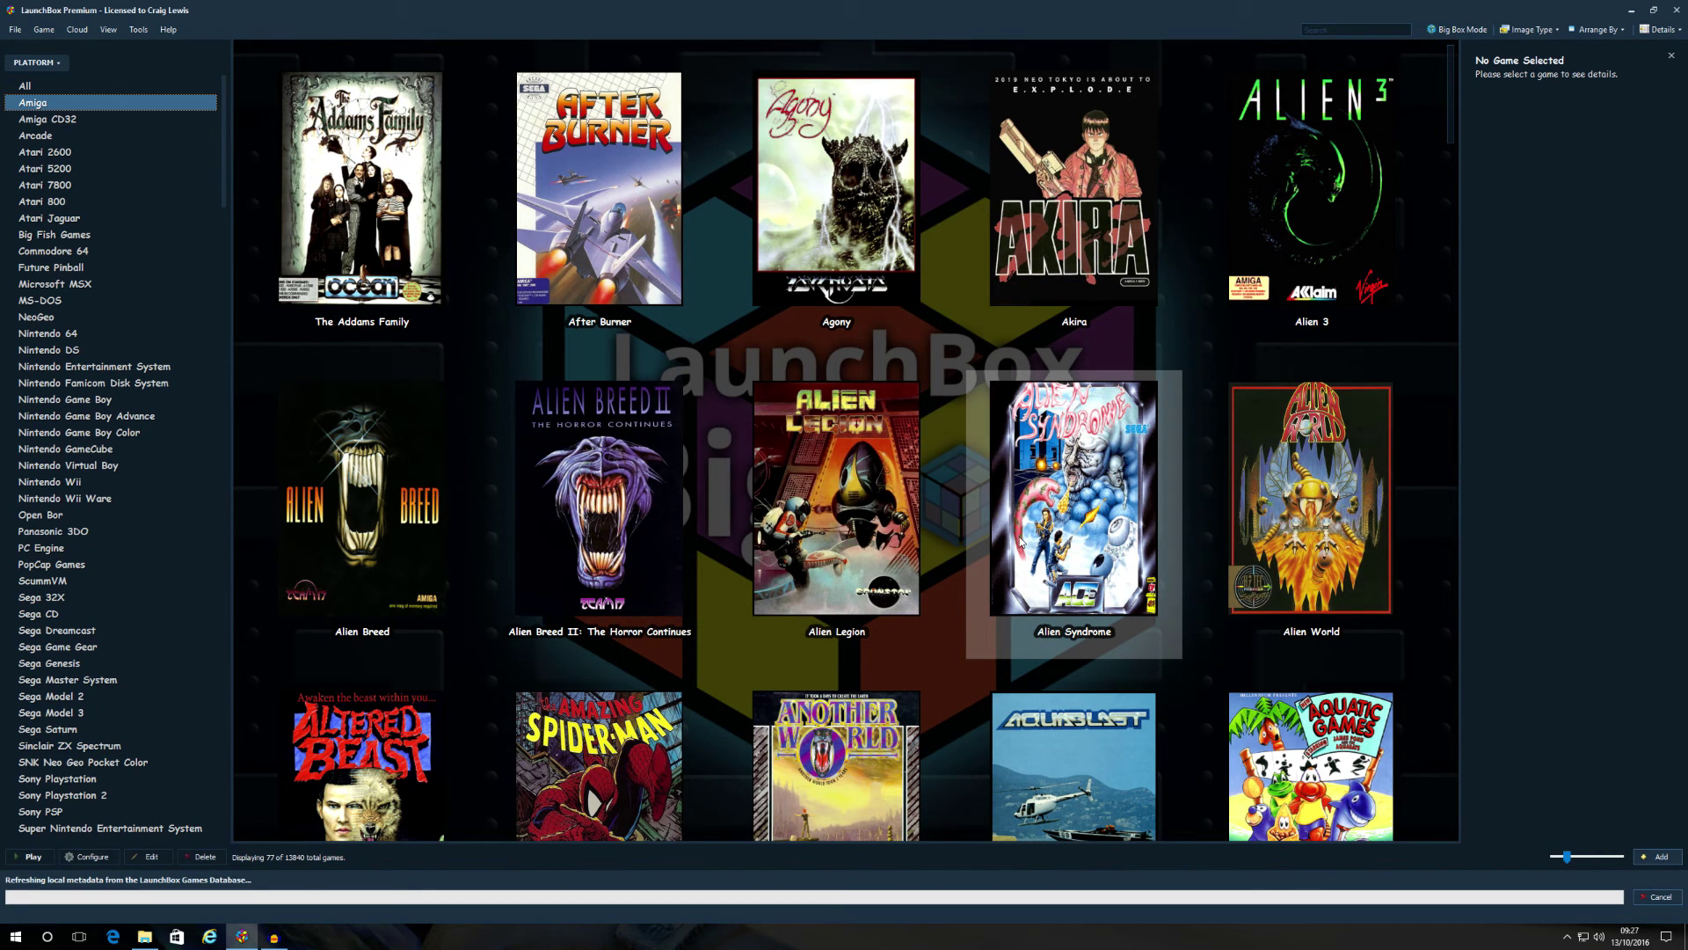
Wait for BattleChess to import, then dismiss the '1 game imported successfully' message
mouse_move(973, 470)
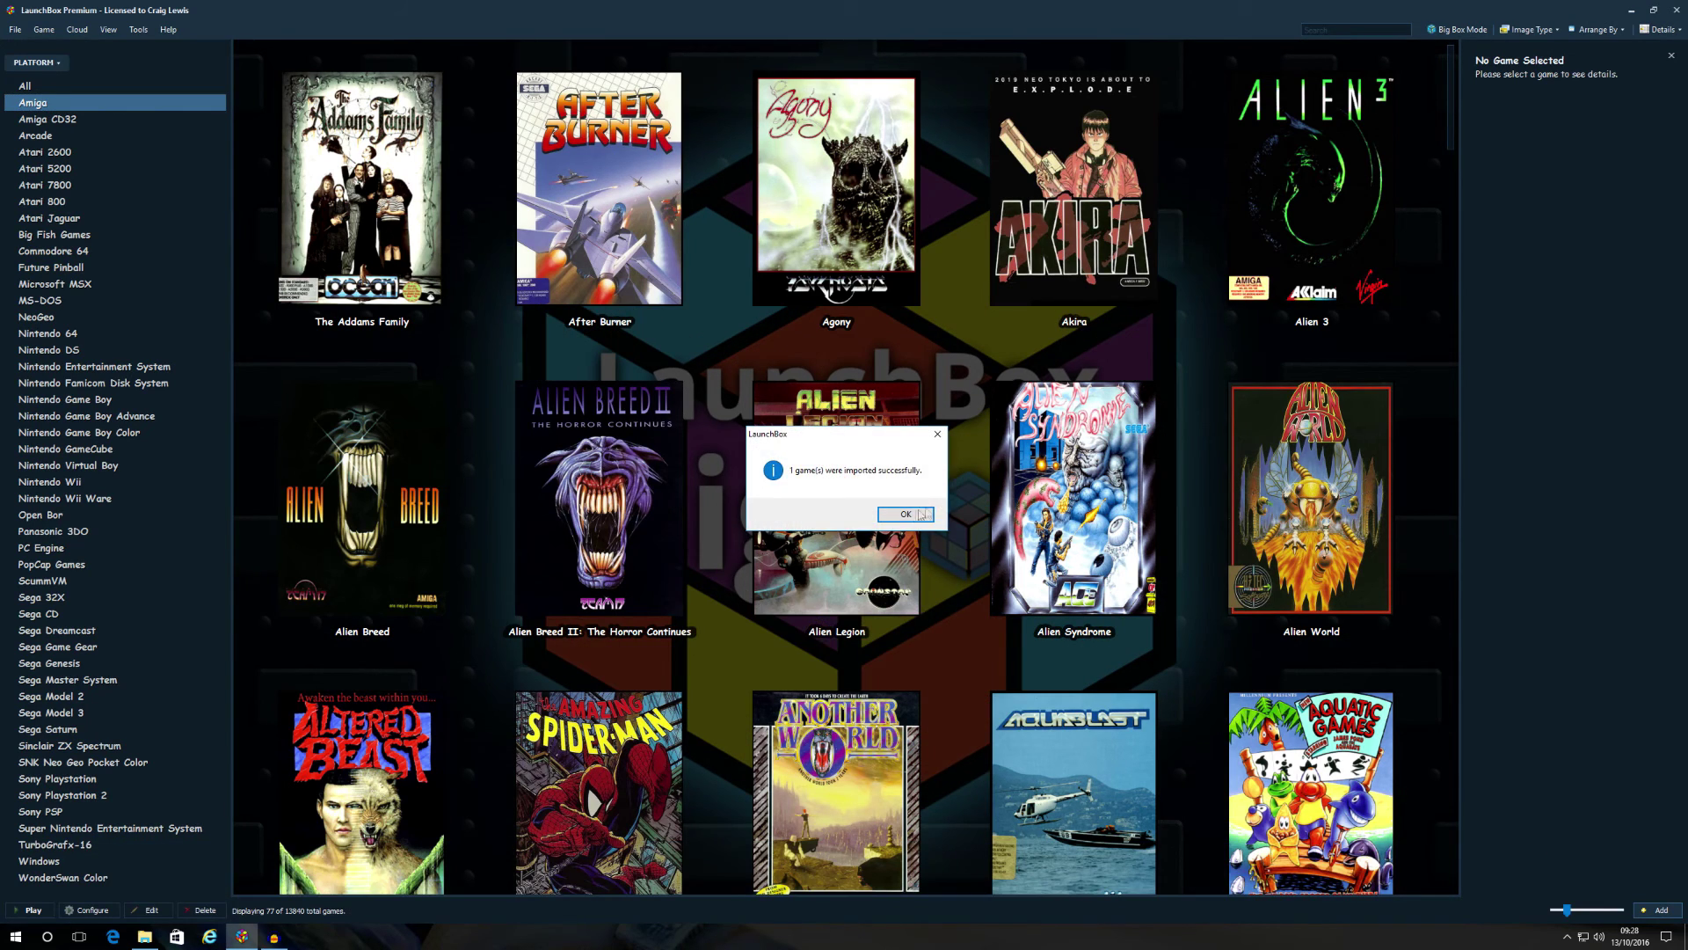
left_click(914, 516)
Scroll the Amiga library to the new BattleChess entry and view the Battletoads details
scroll(884, 403, "down", 3)
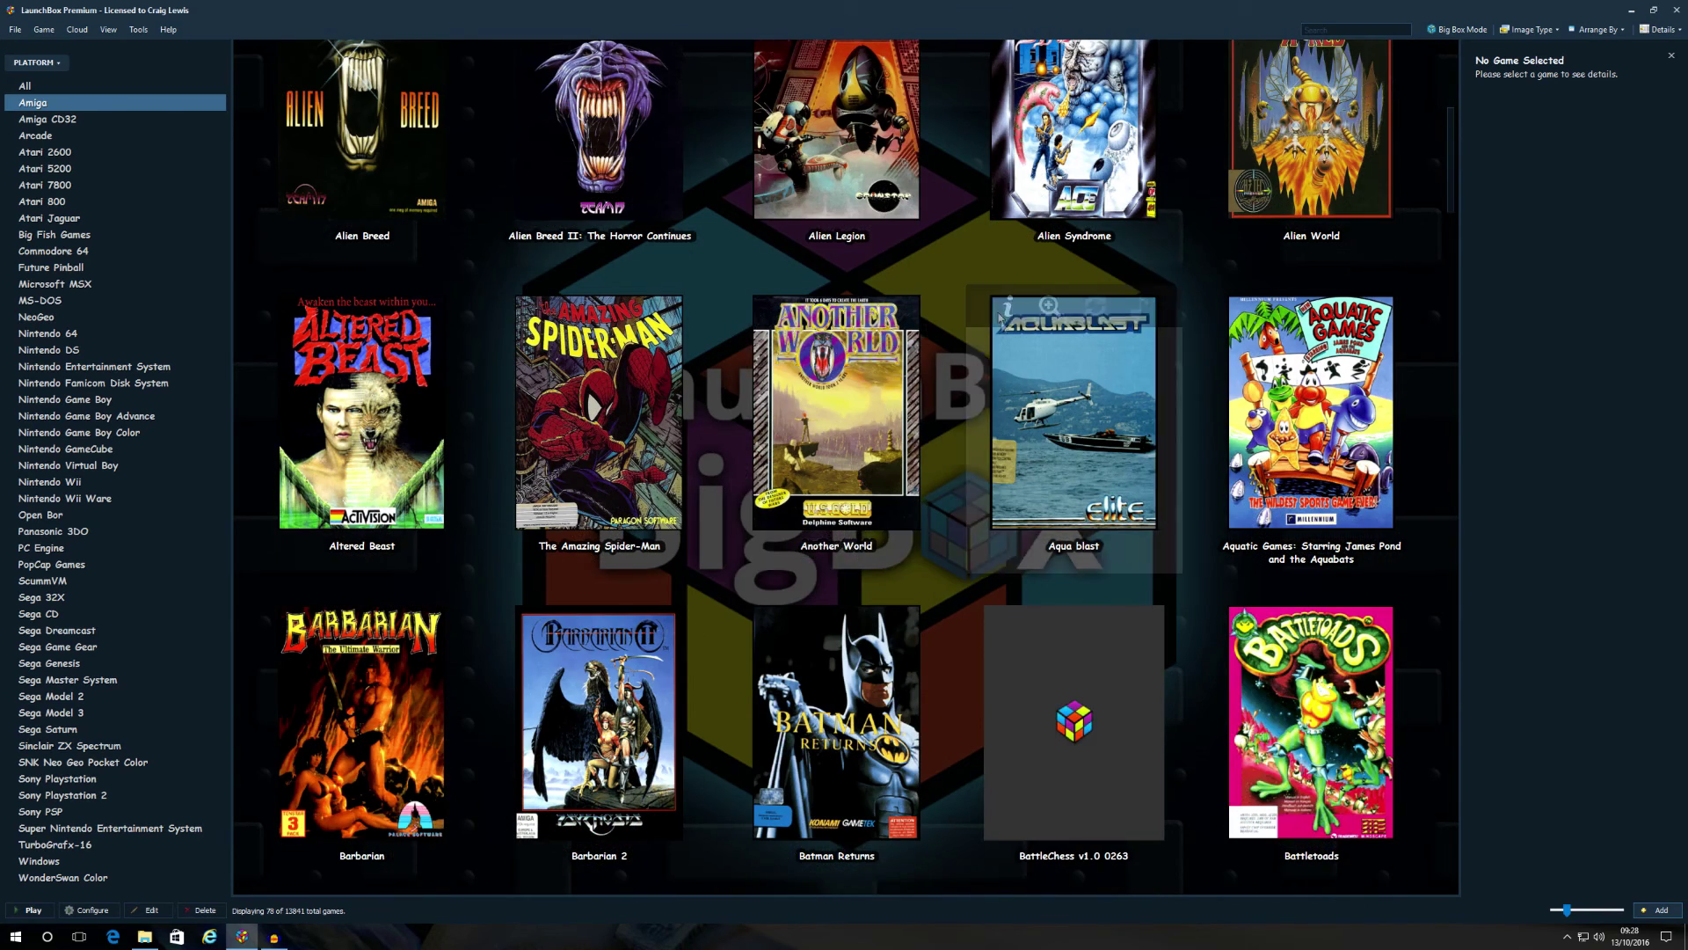
scroll(1090, 583, "down", 1)
left_click(1310, 554)
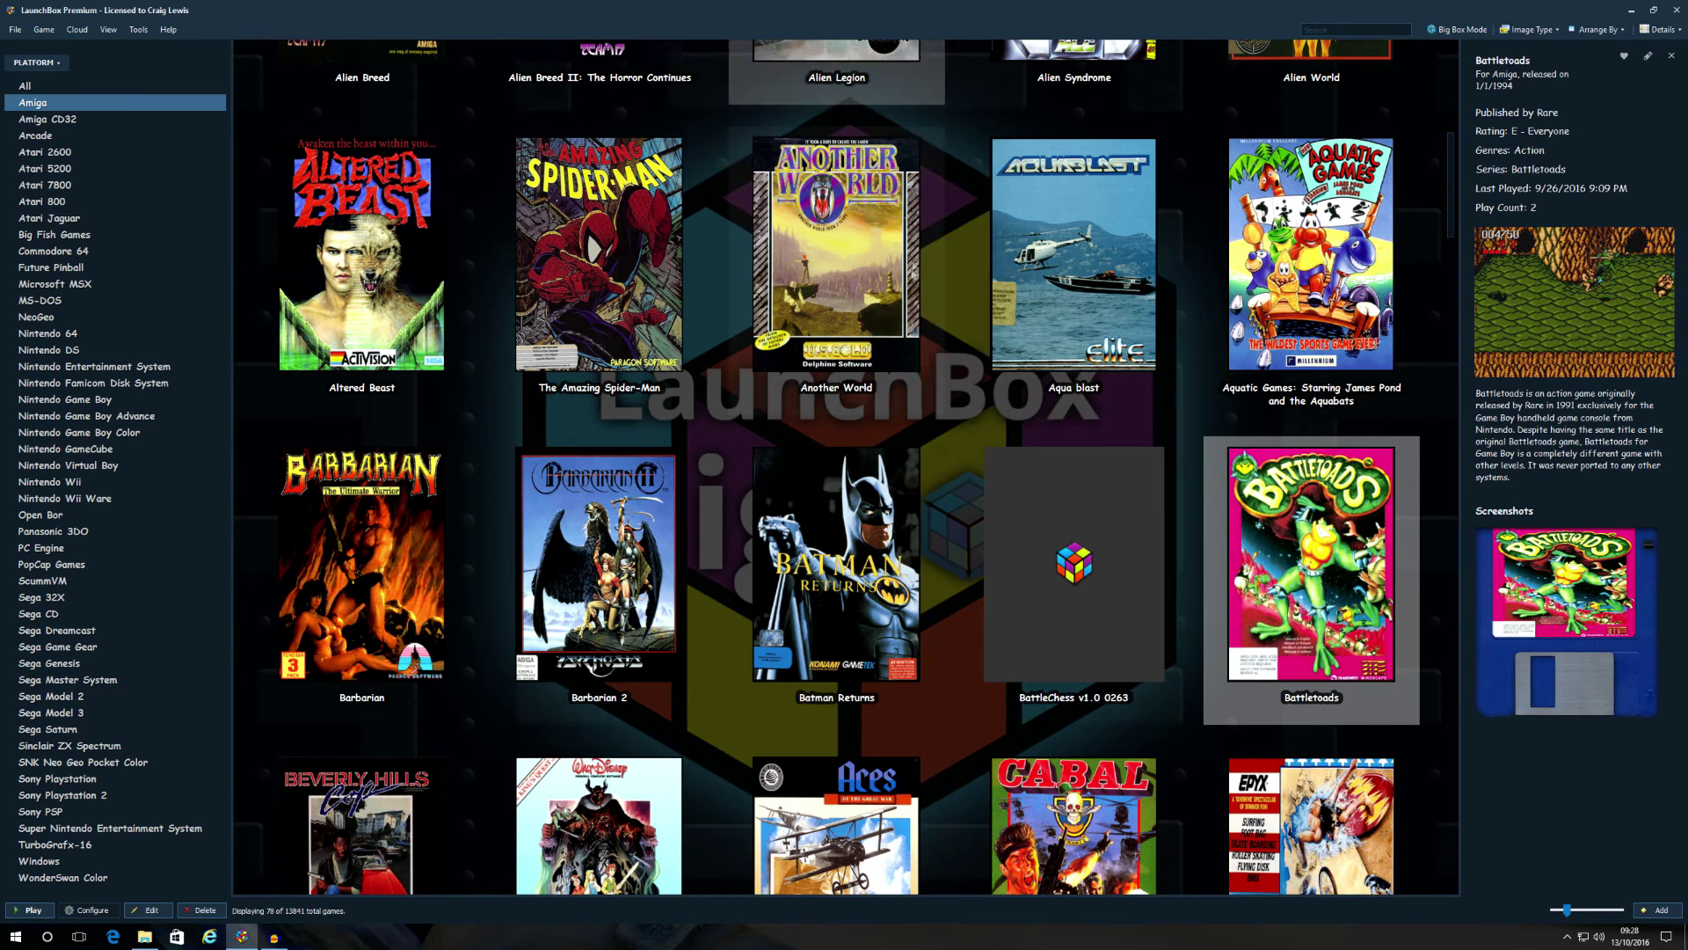
Scroll further down the Amiga grid and bring up the Shadow of the Beast details
scroll(1160, 623, "down", 1)
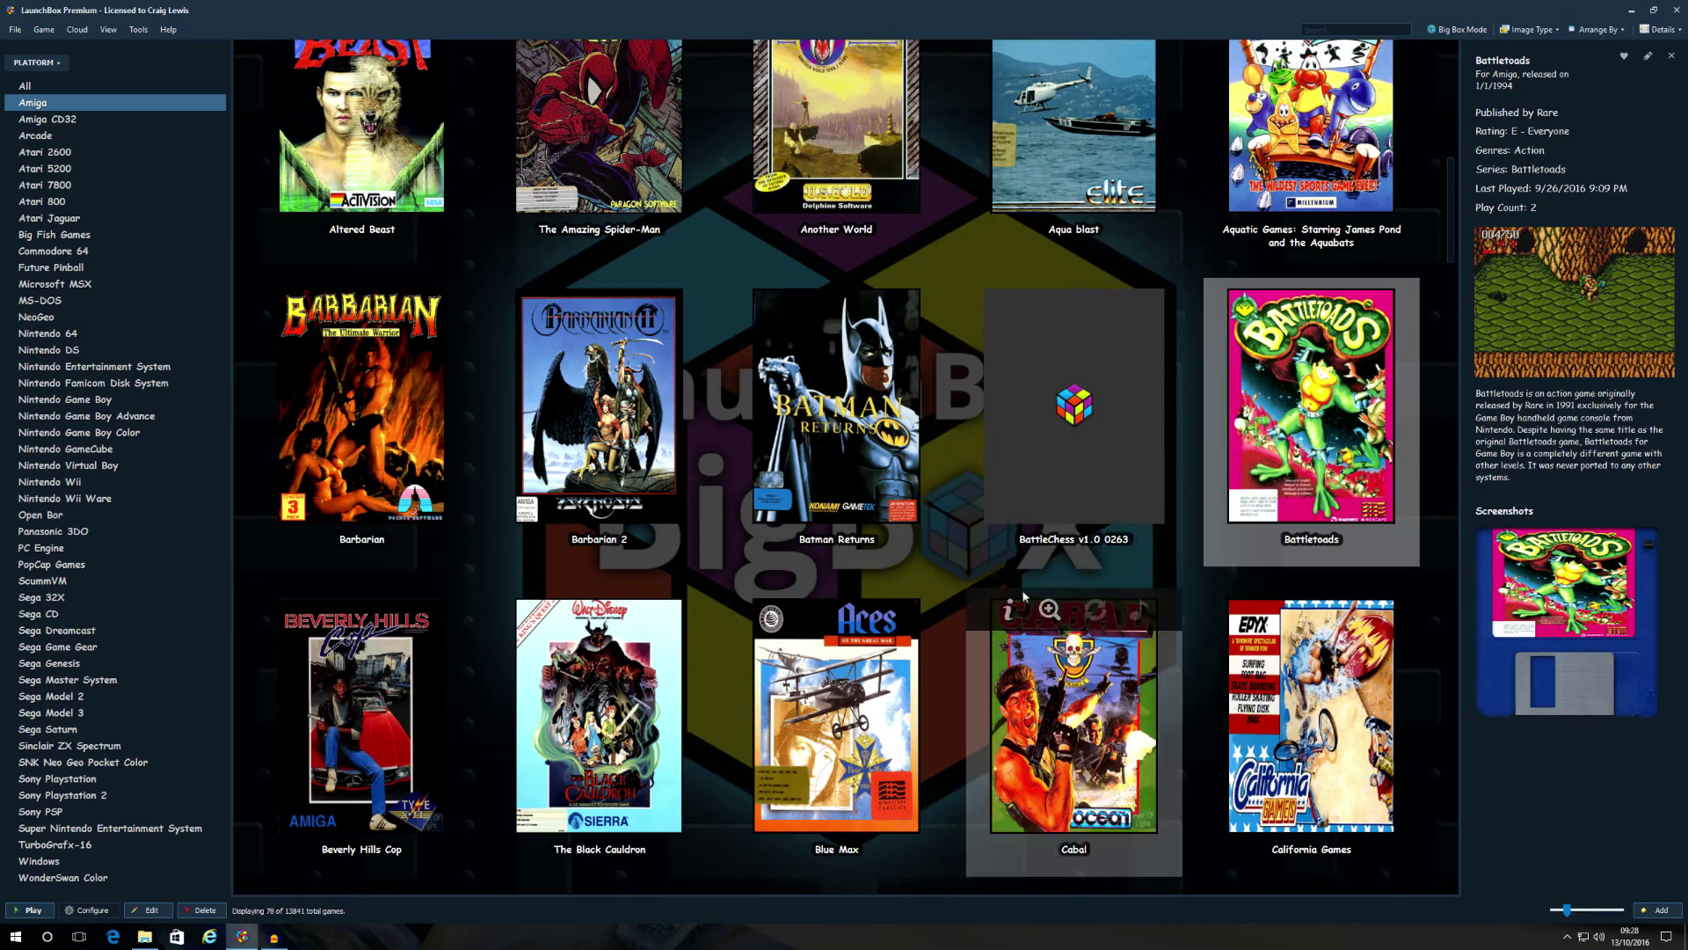
scroll(920, 475, "down", 3)
scroll(920, 471, "up", 8)
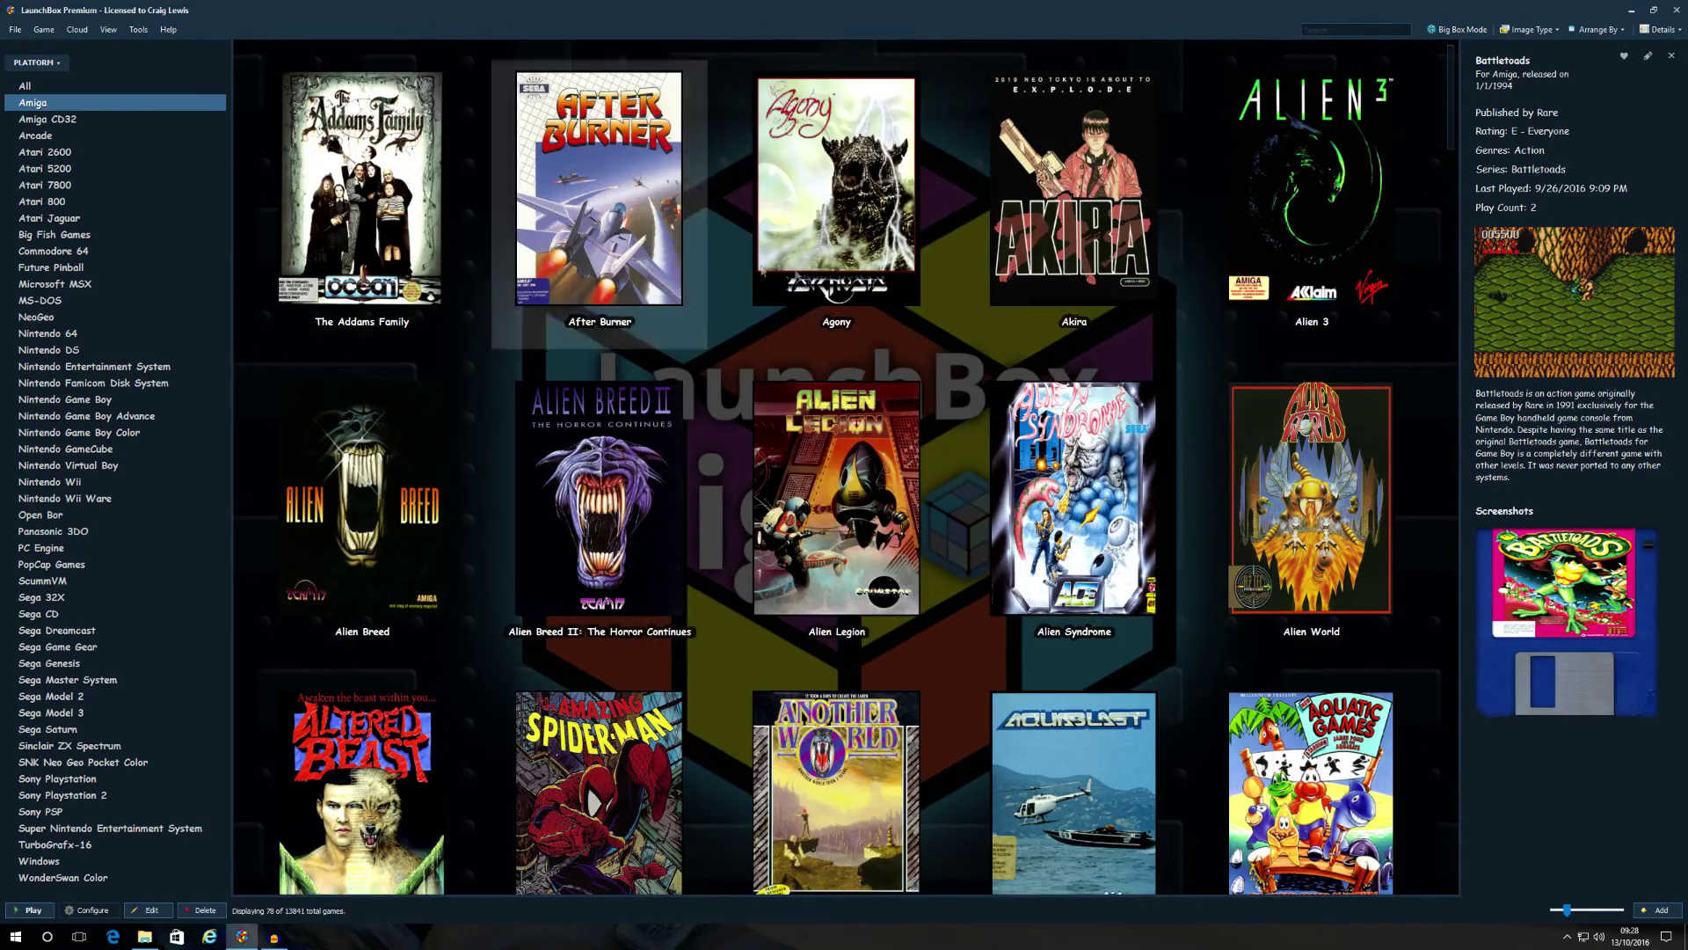
scroll(884, 284, "down", 4)
scroll(884, 284, "down", 6)
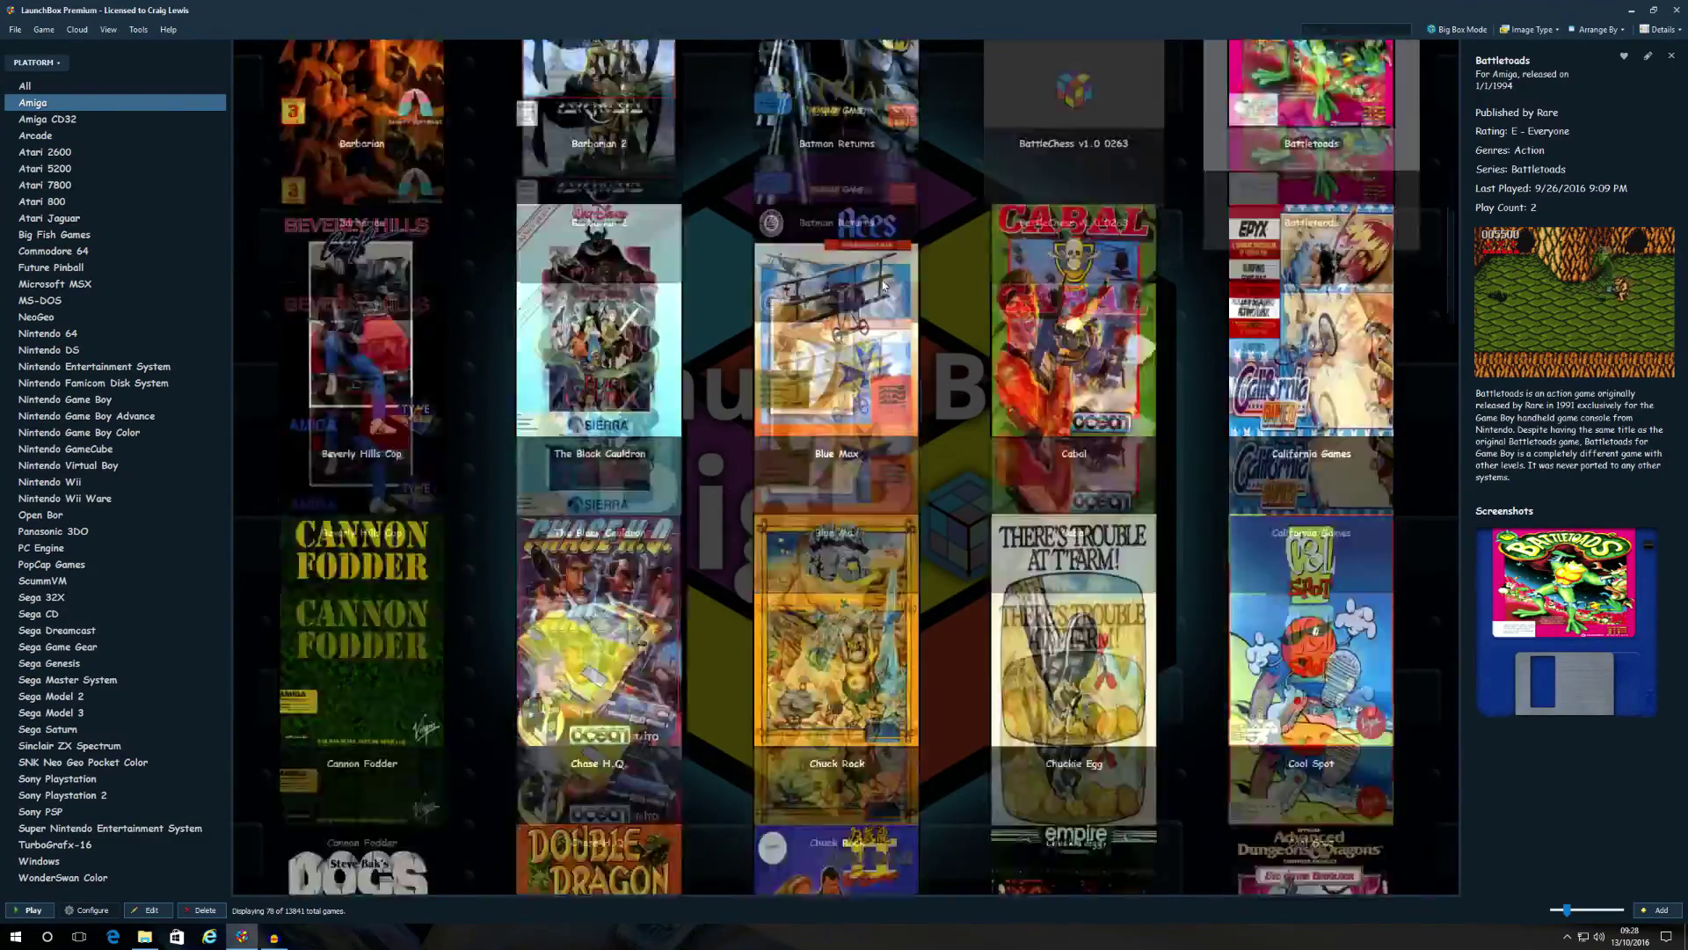
scroll(883, 284, "down", 4)
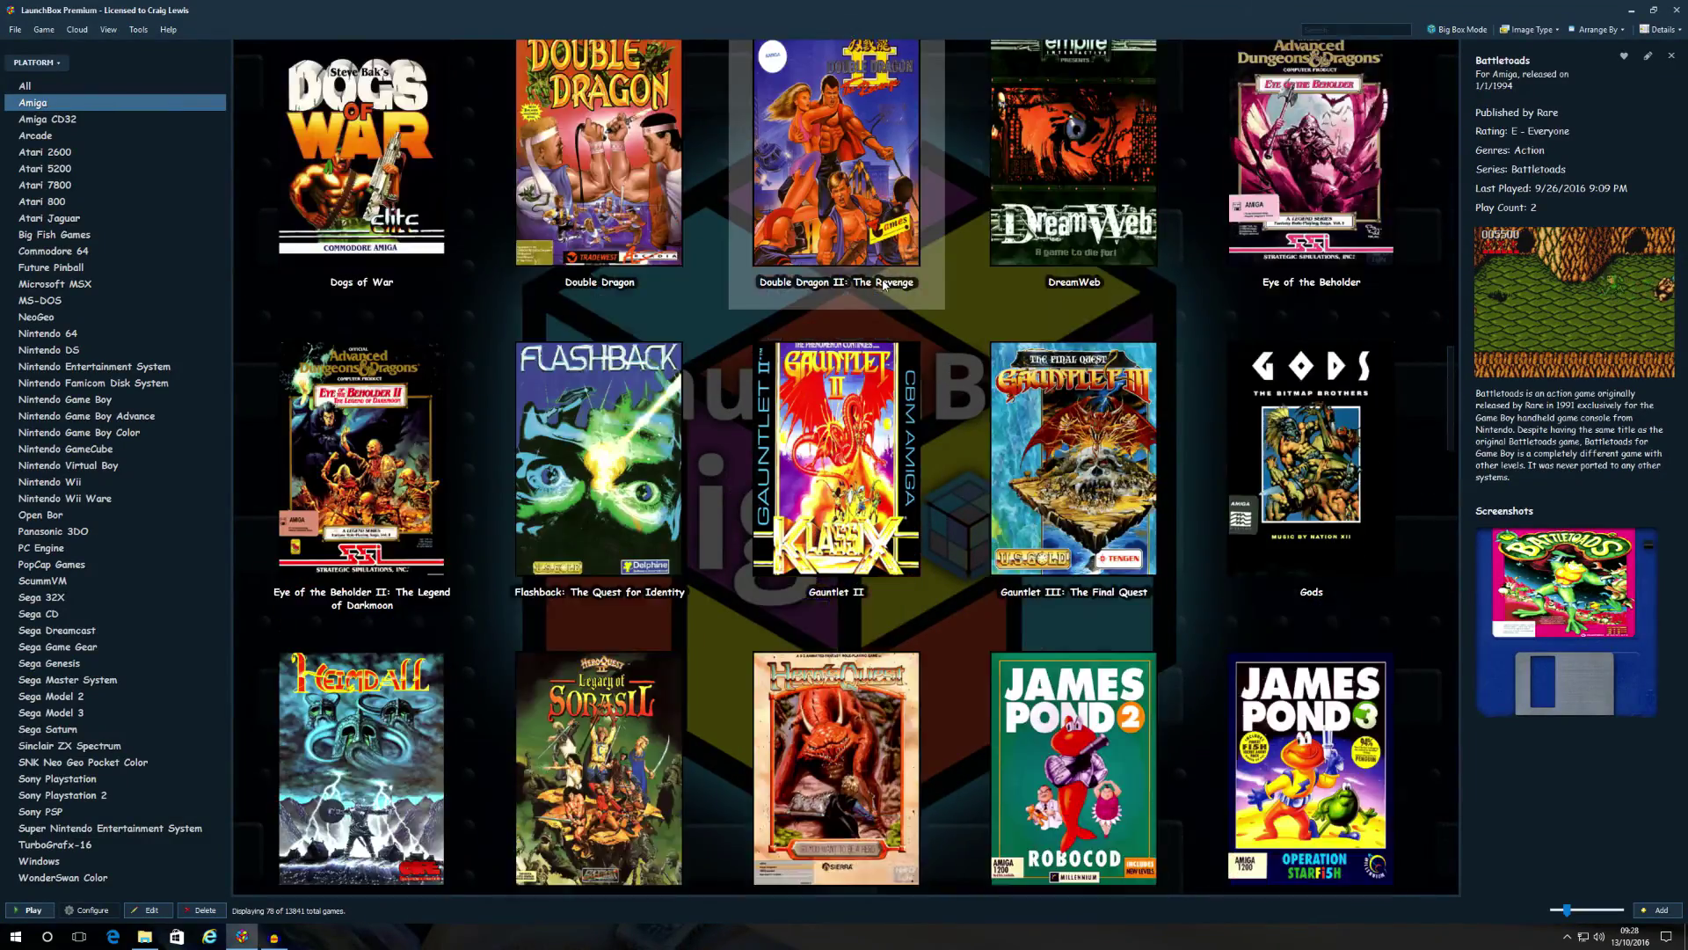
scroll(883, 284, "down", 2)
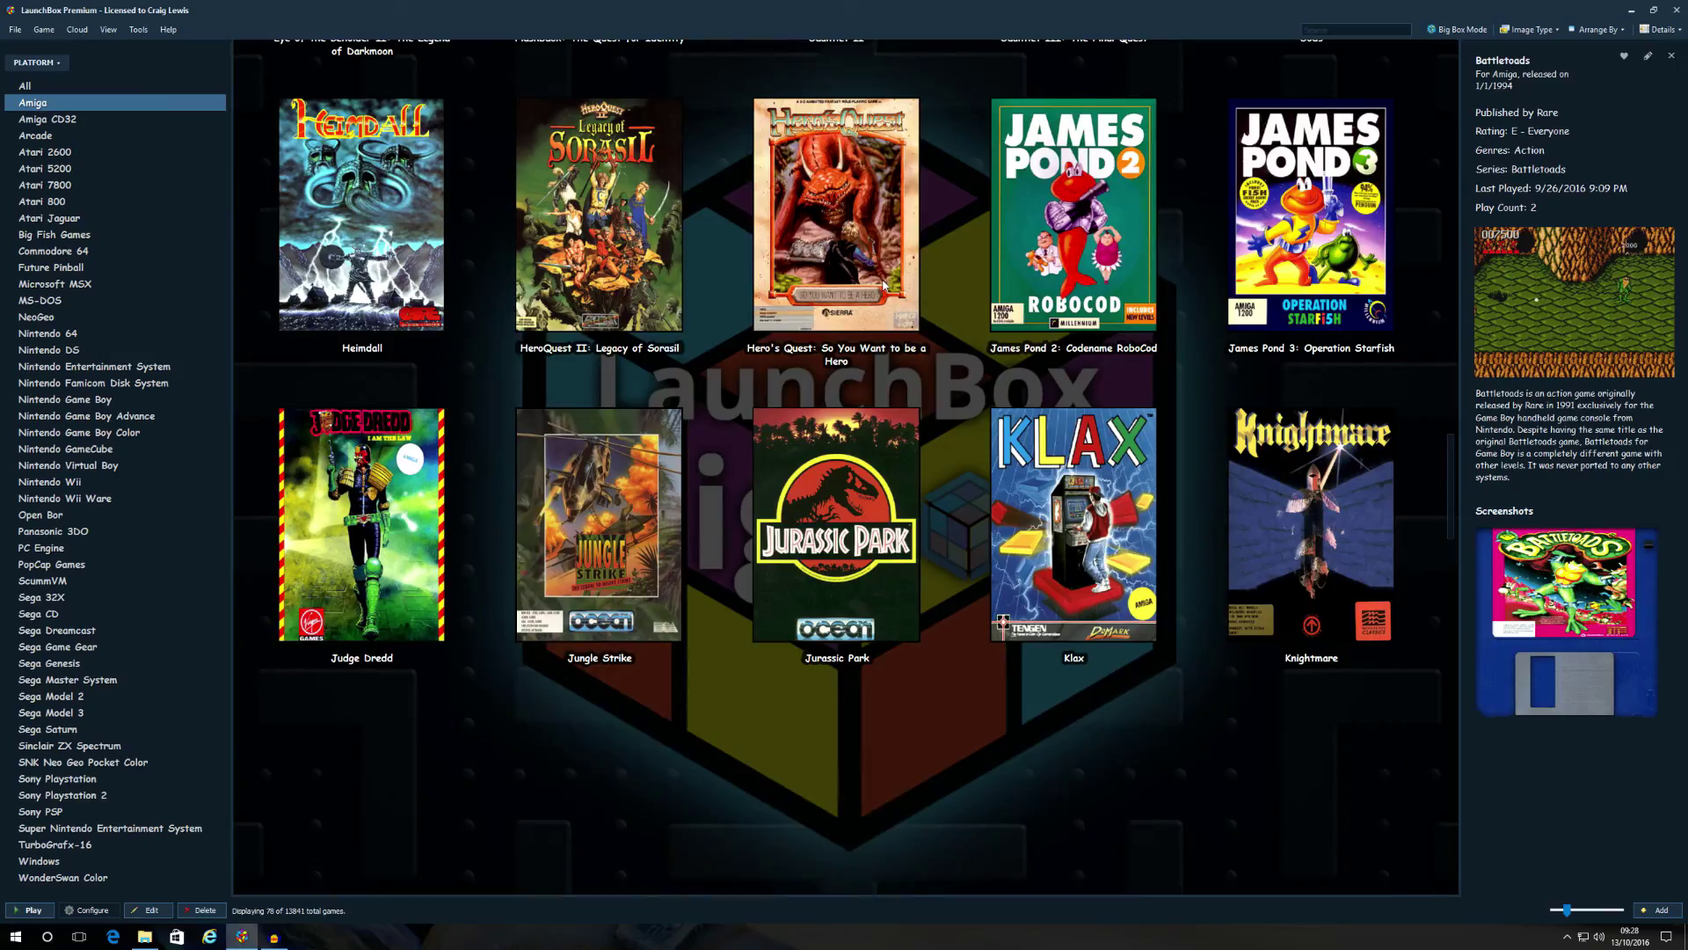
scroll(883, 284, "down", 2)
scroll(883, 284, "down", 3)
scroll(883, 284, "up", 7)
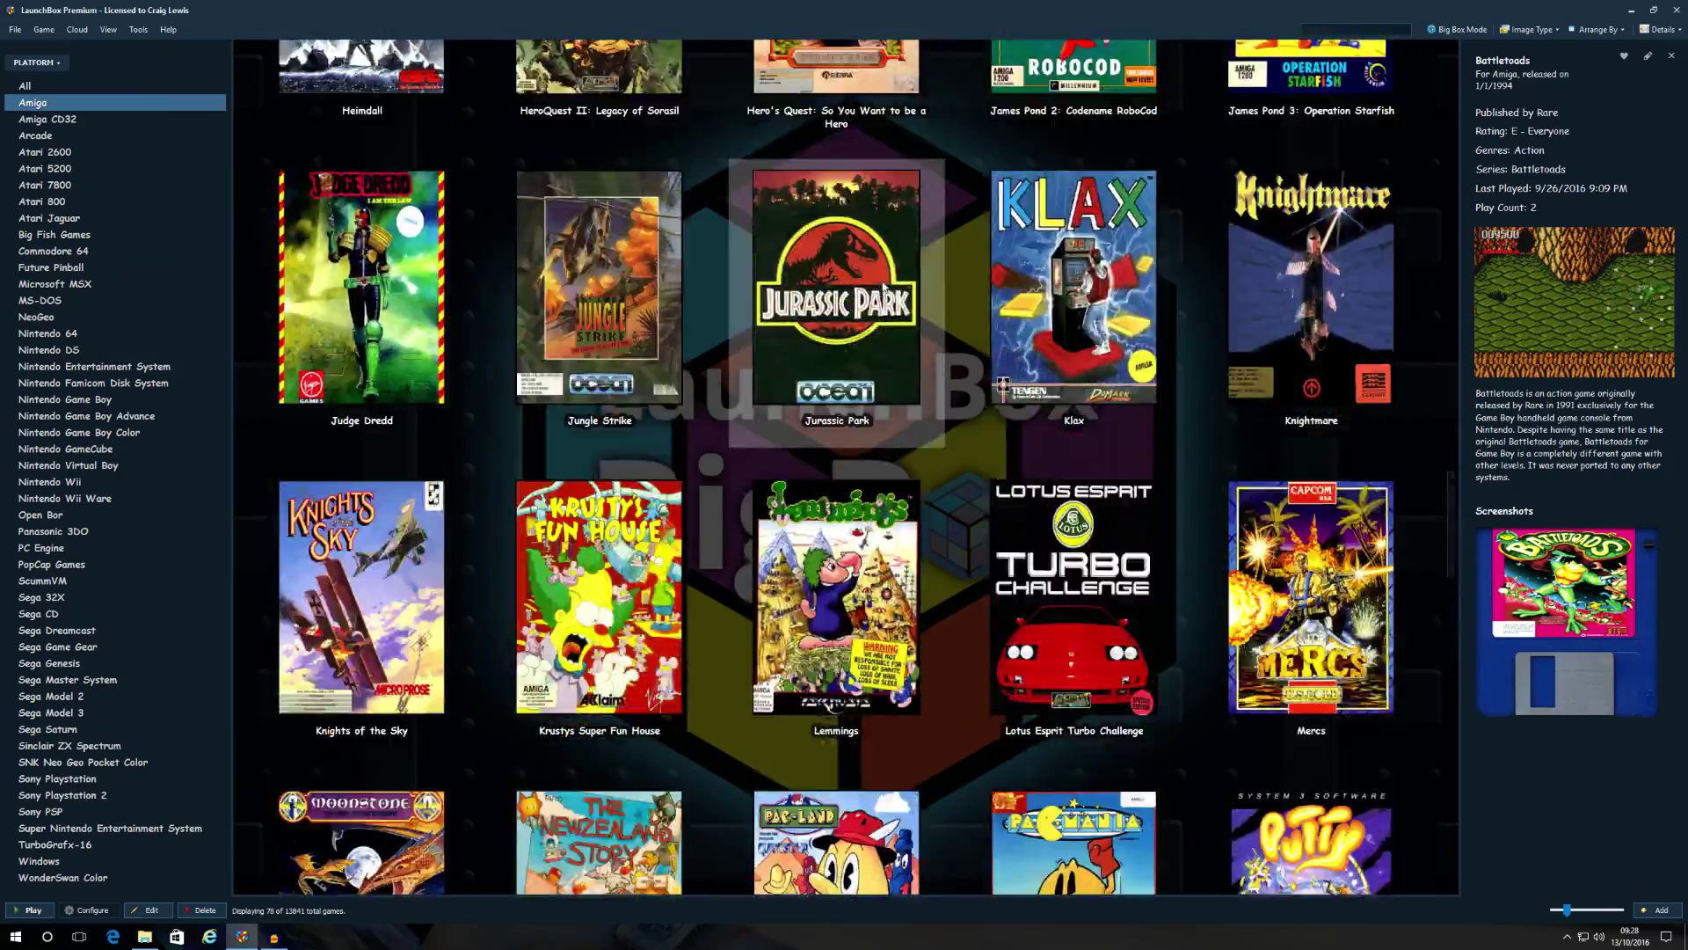
scroll(888, 286, "down", 10)
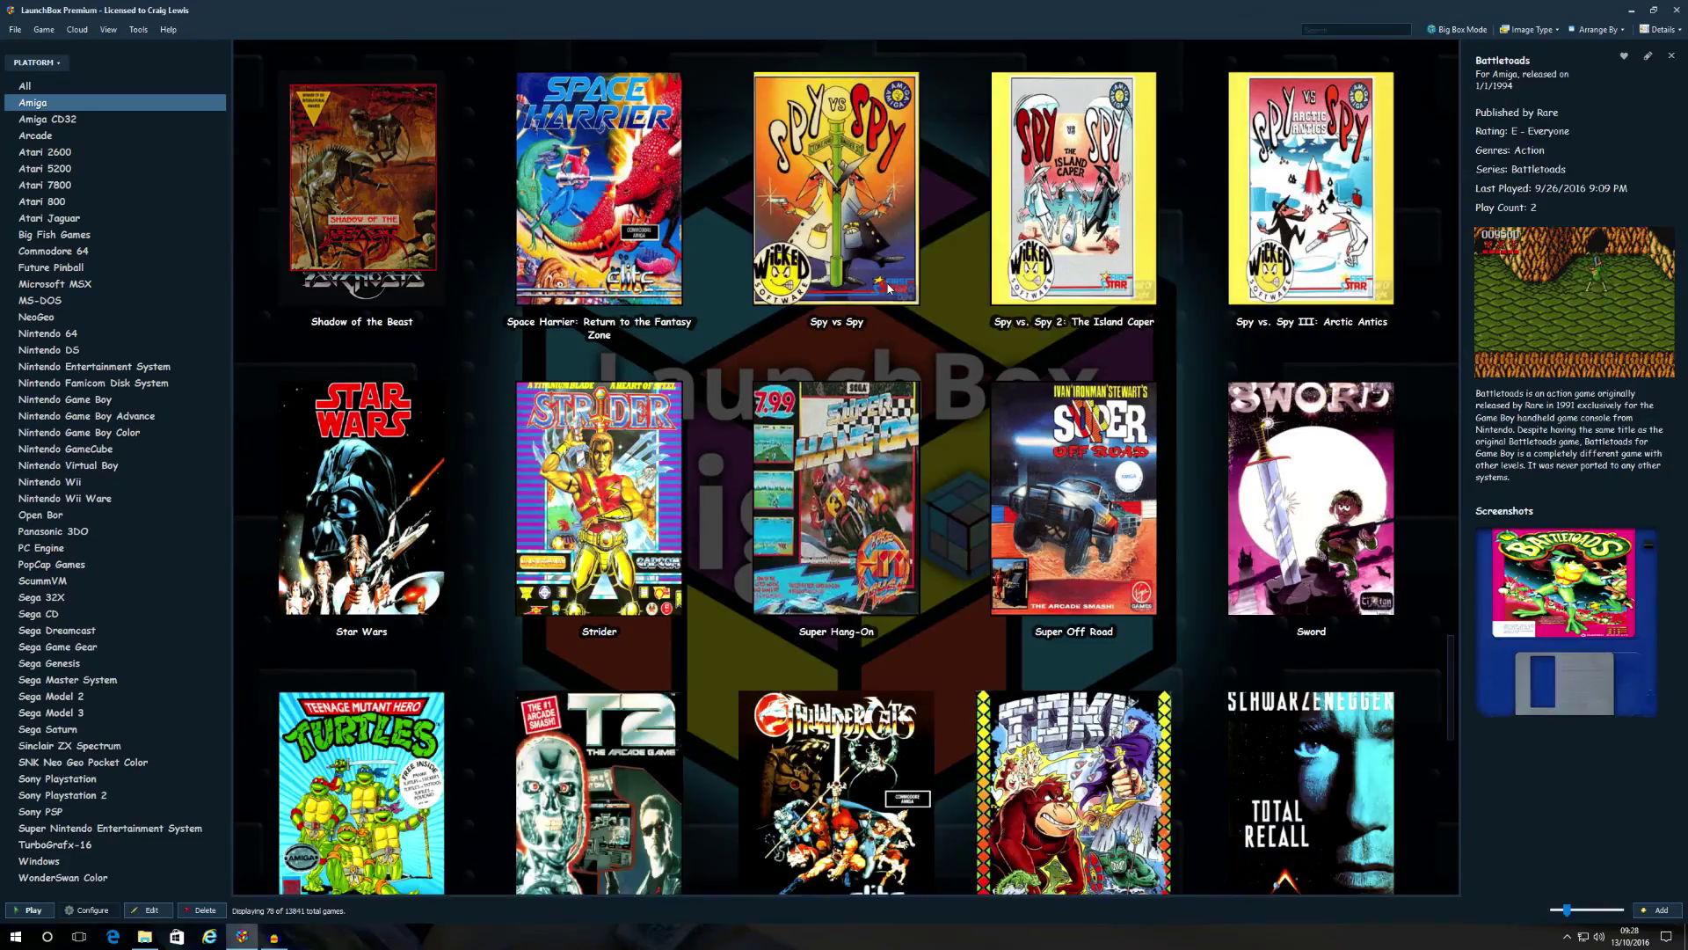
scroll(888, 286, "down", 2)
scroll(888, 286, "down", 2)
scroll(906, 286, "up", 15)
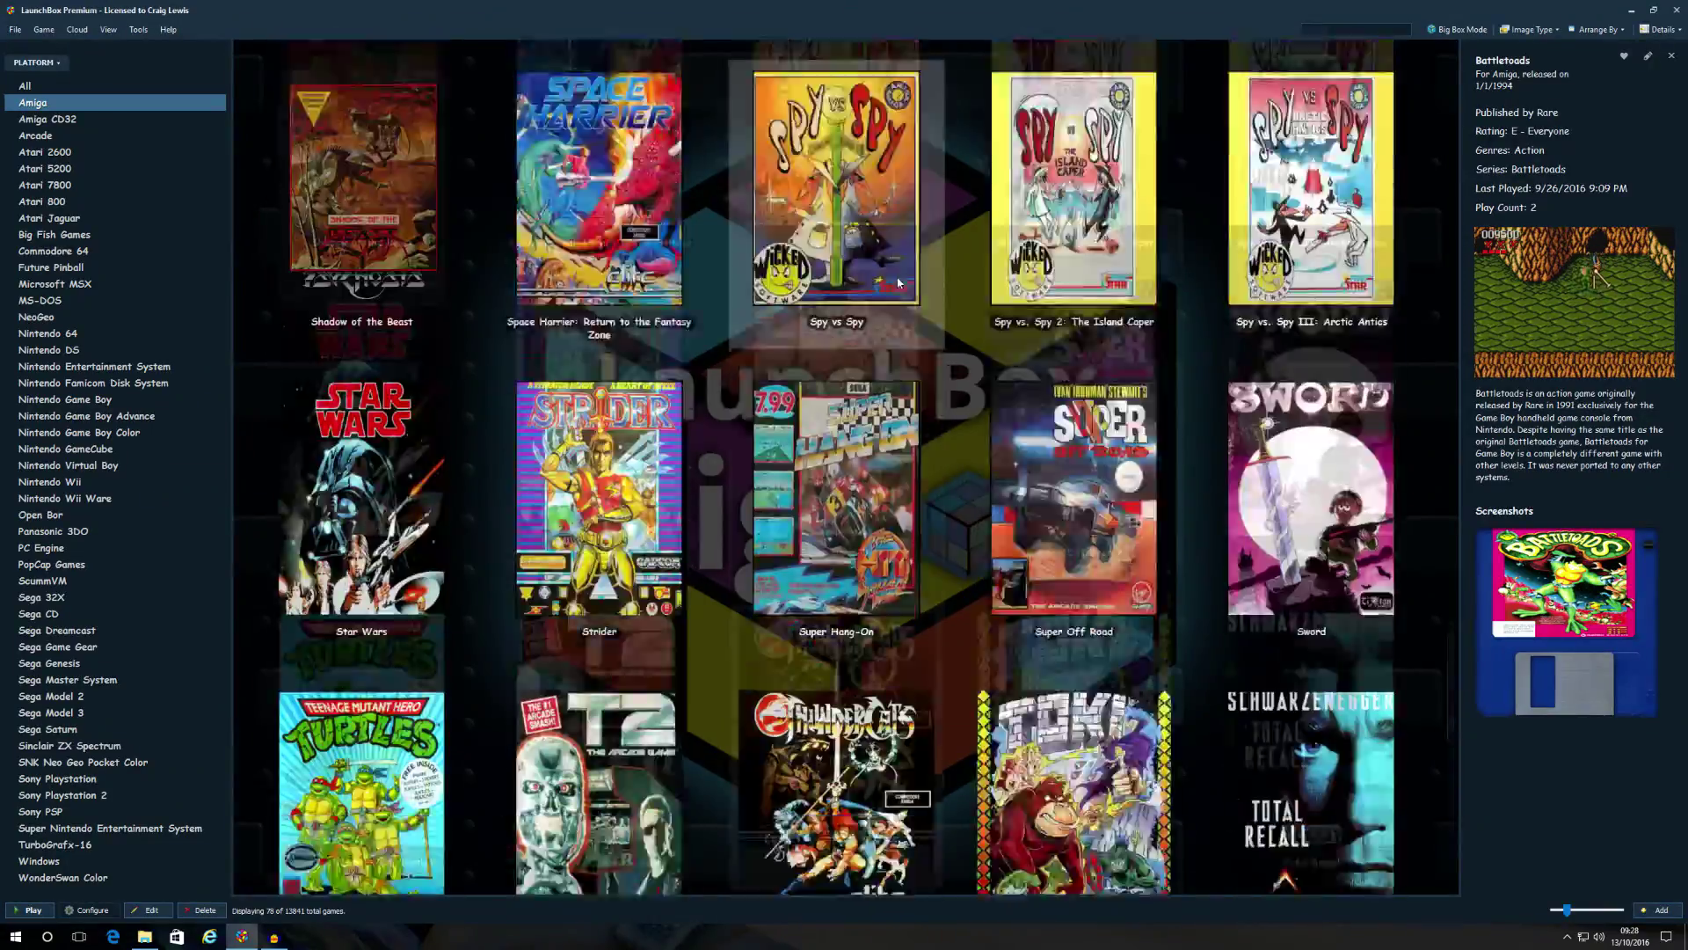
scroll(926, 287, "up", 10)
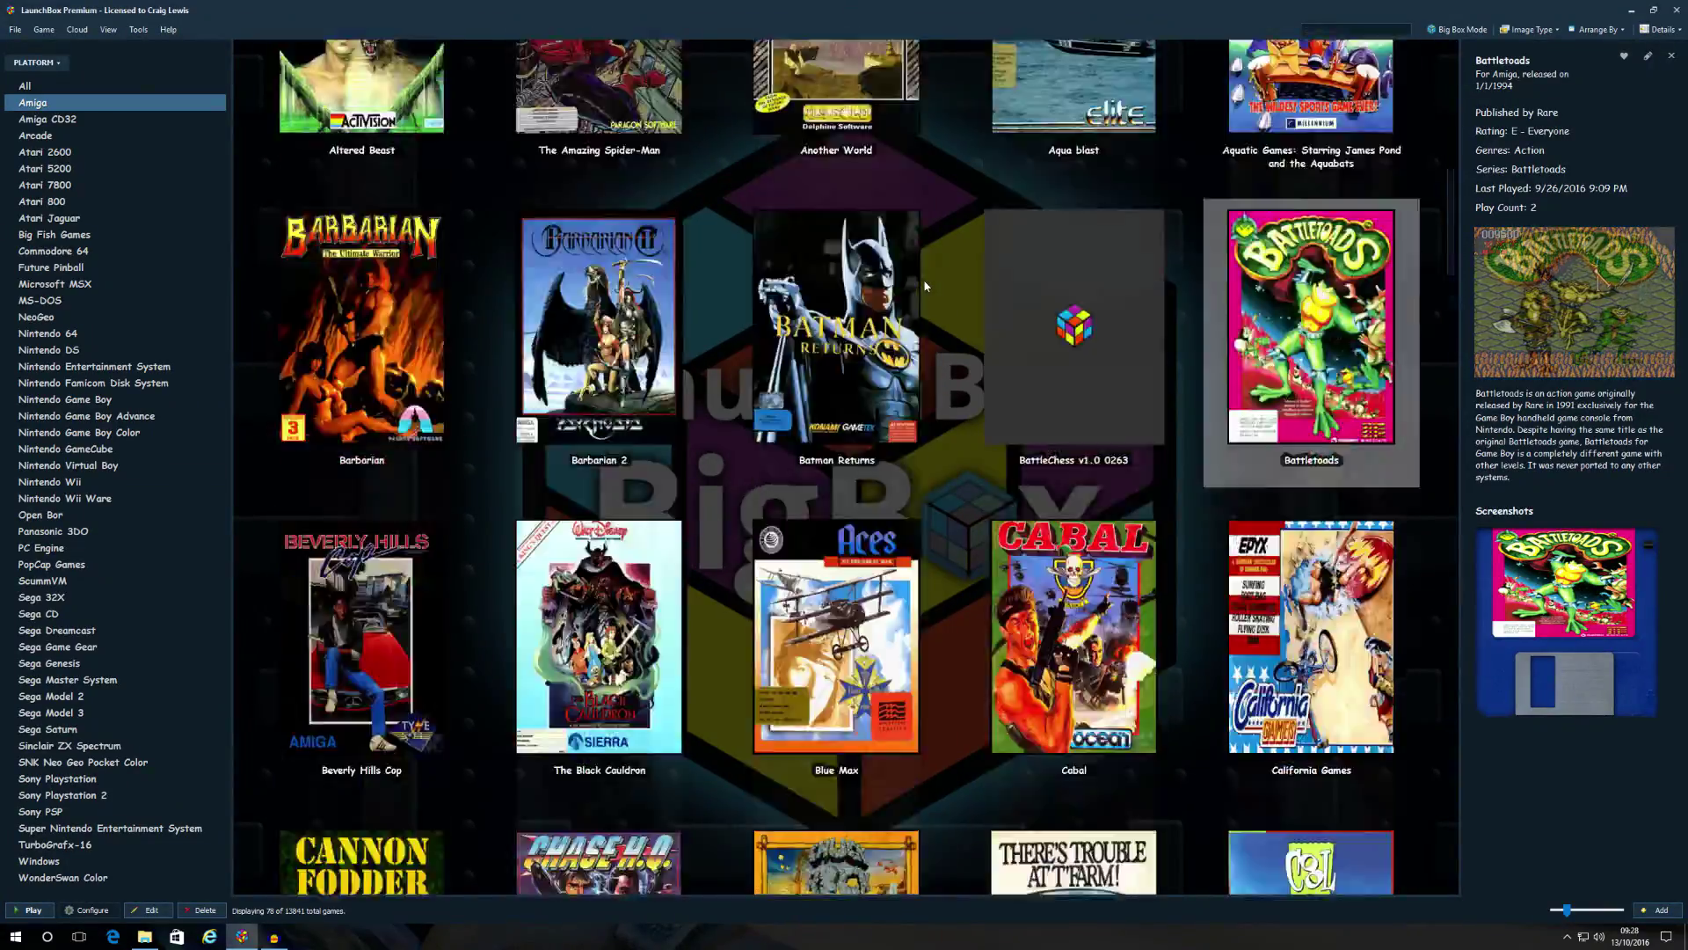
scroll(922, 282, "down", 8)
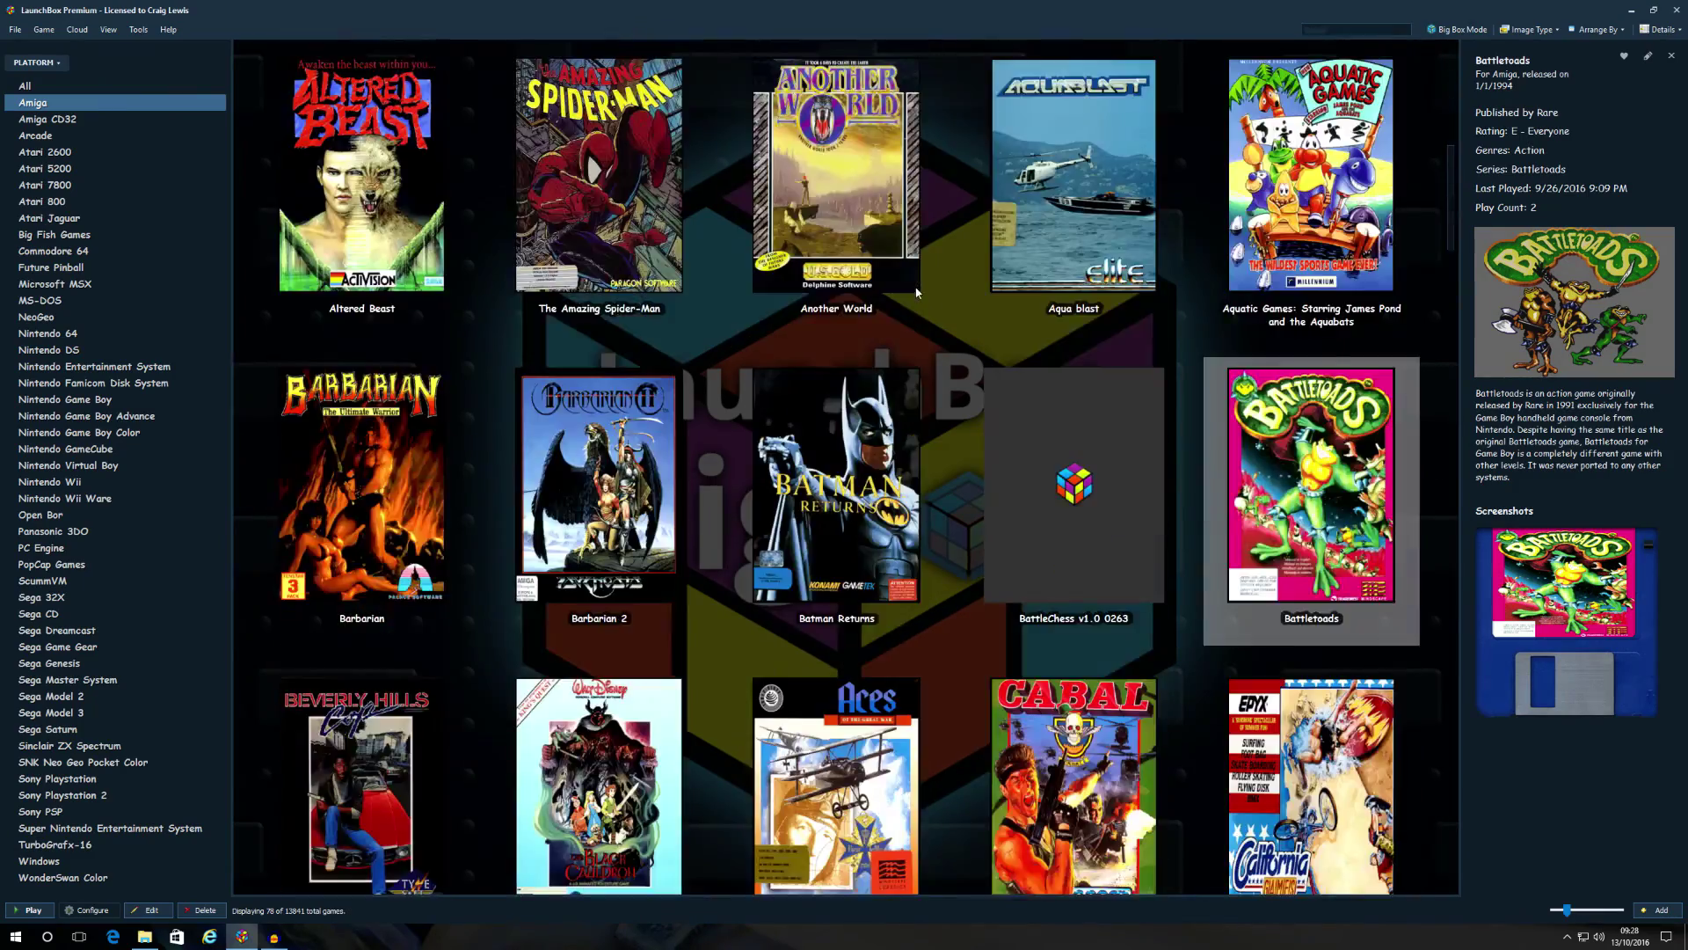
scroll(916, 292, "down", 6)
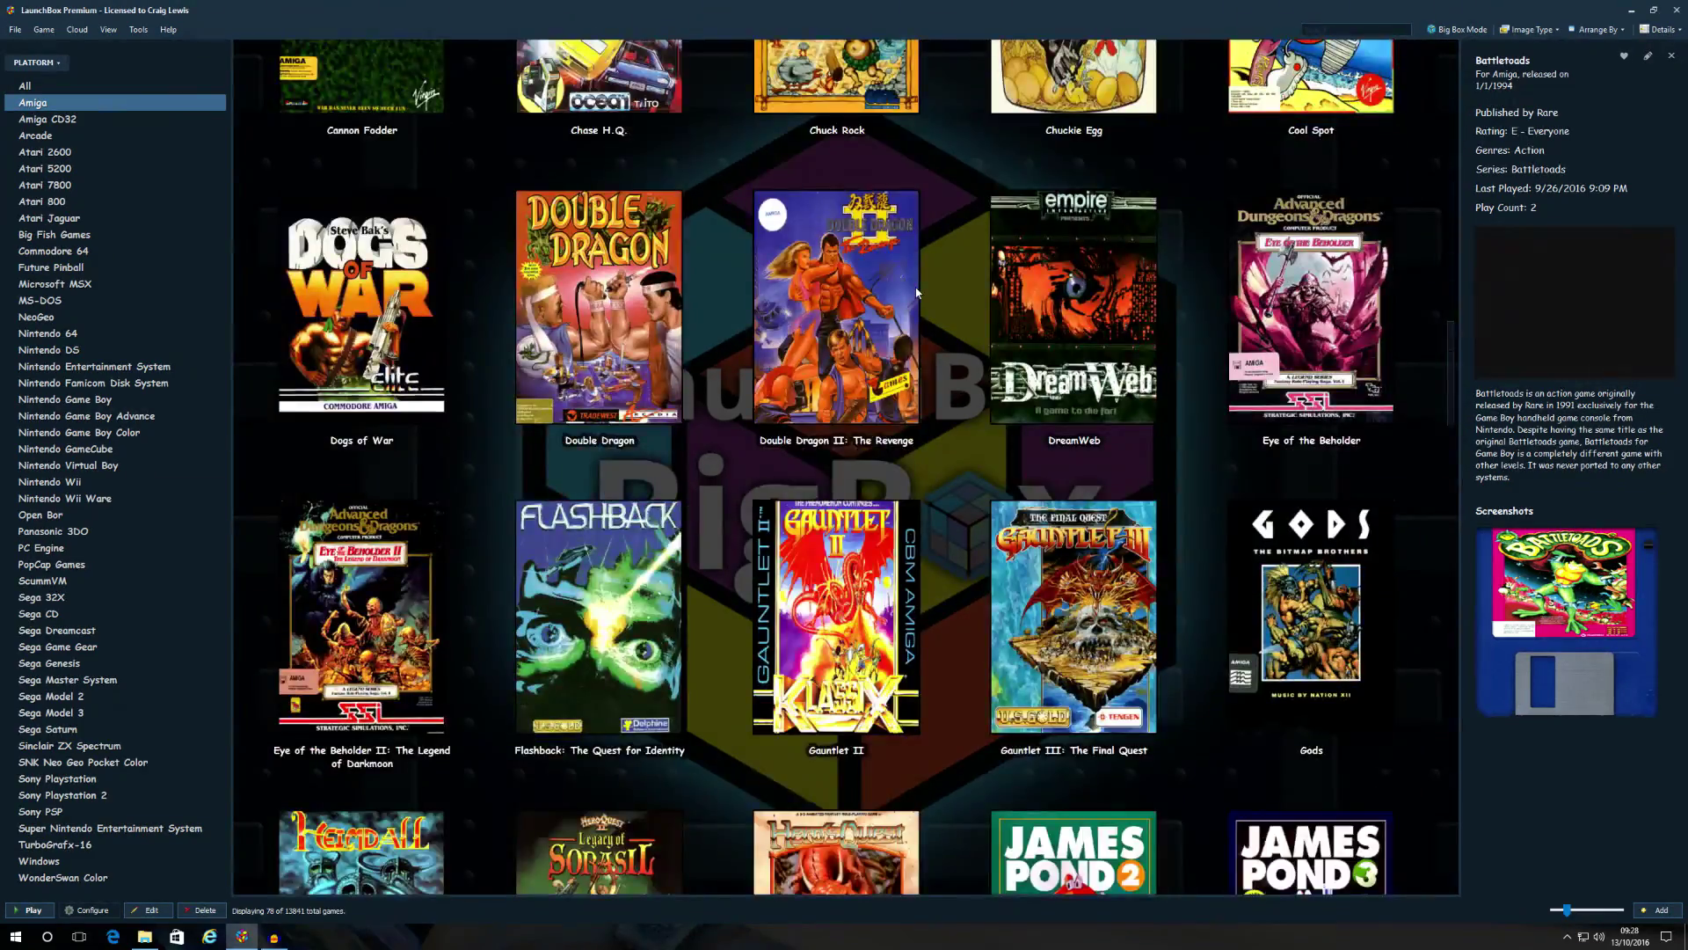
scroll(916, 292, "down", 6)
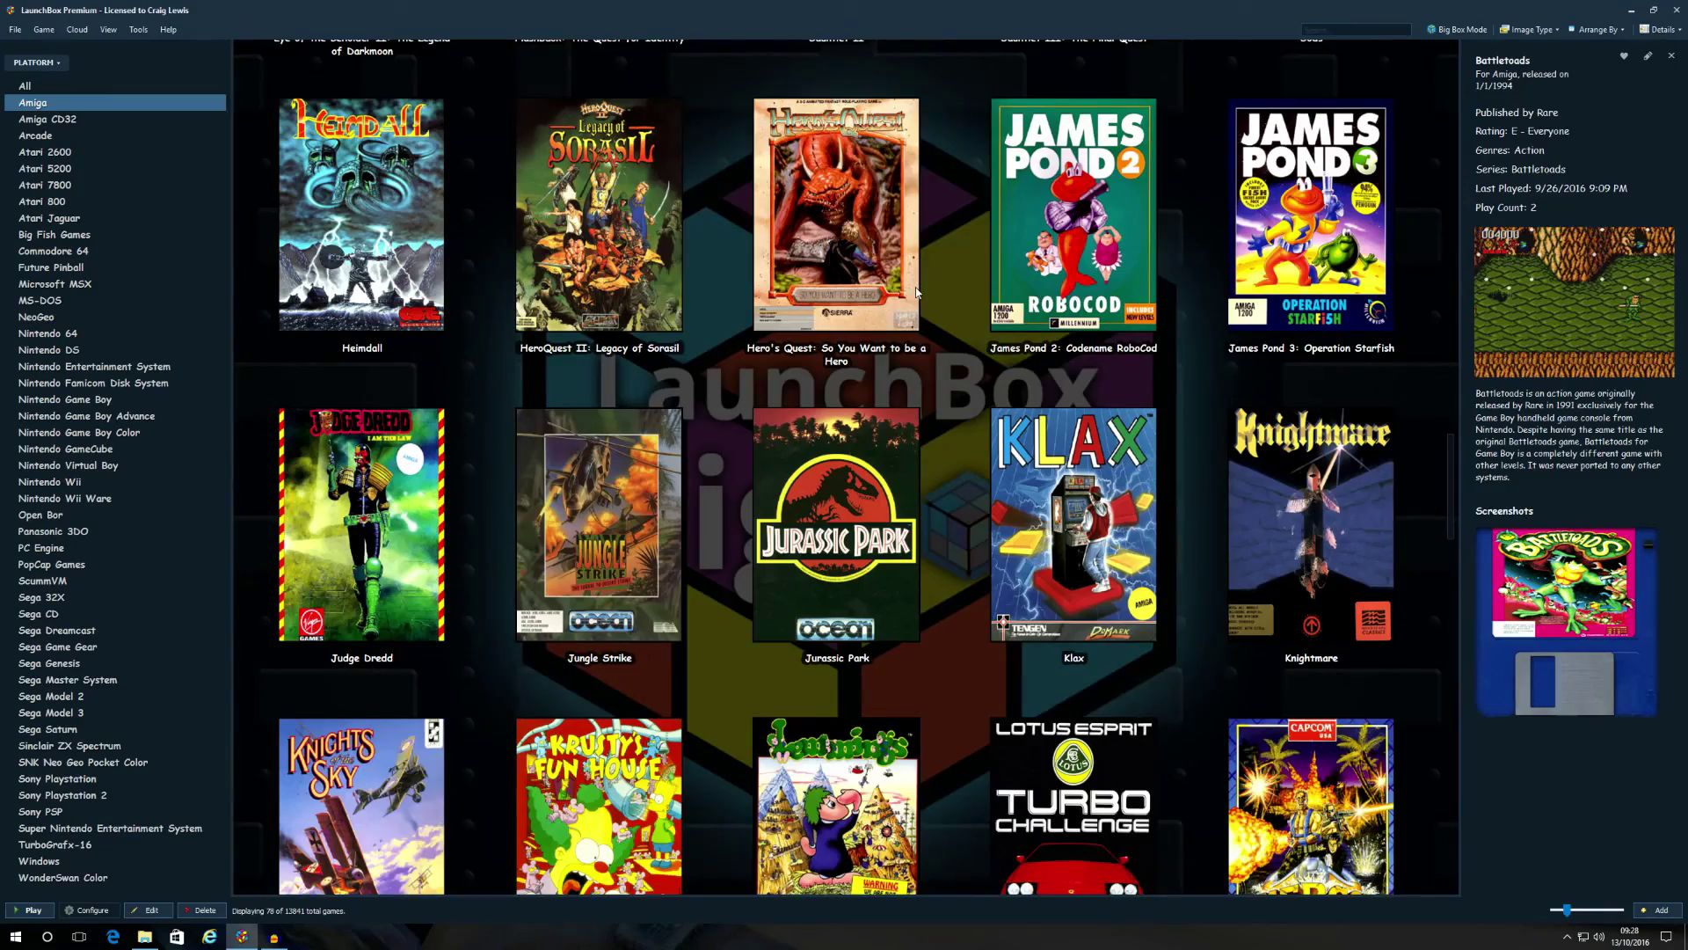
scroll(915, 287, "down", 2)
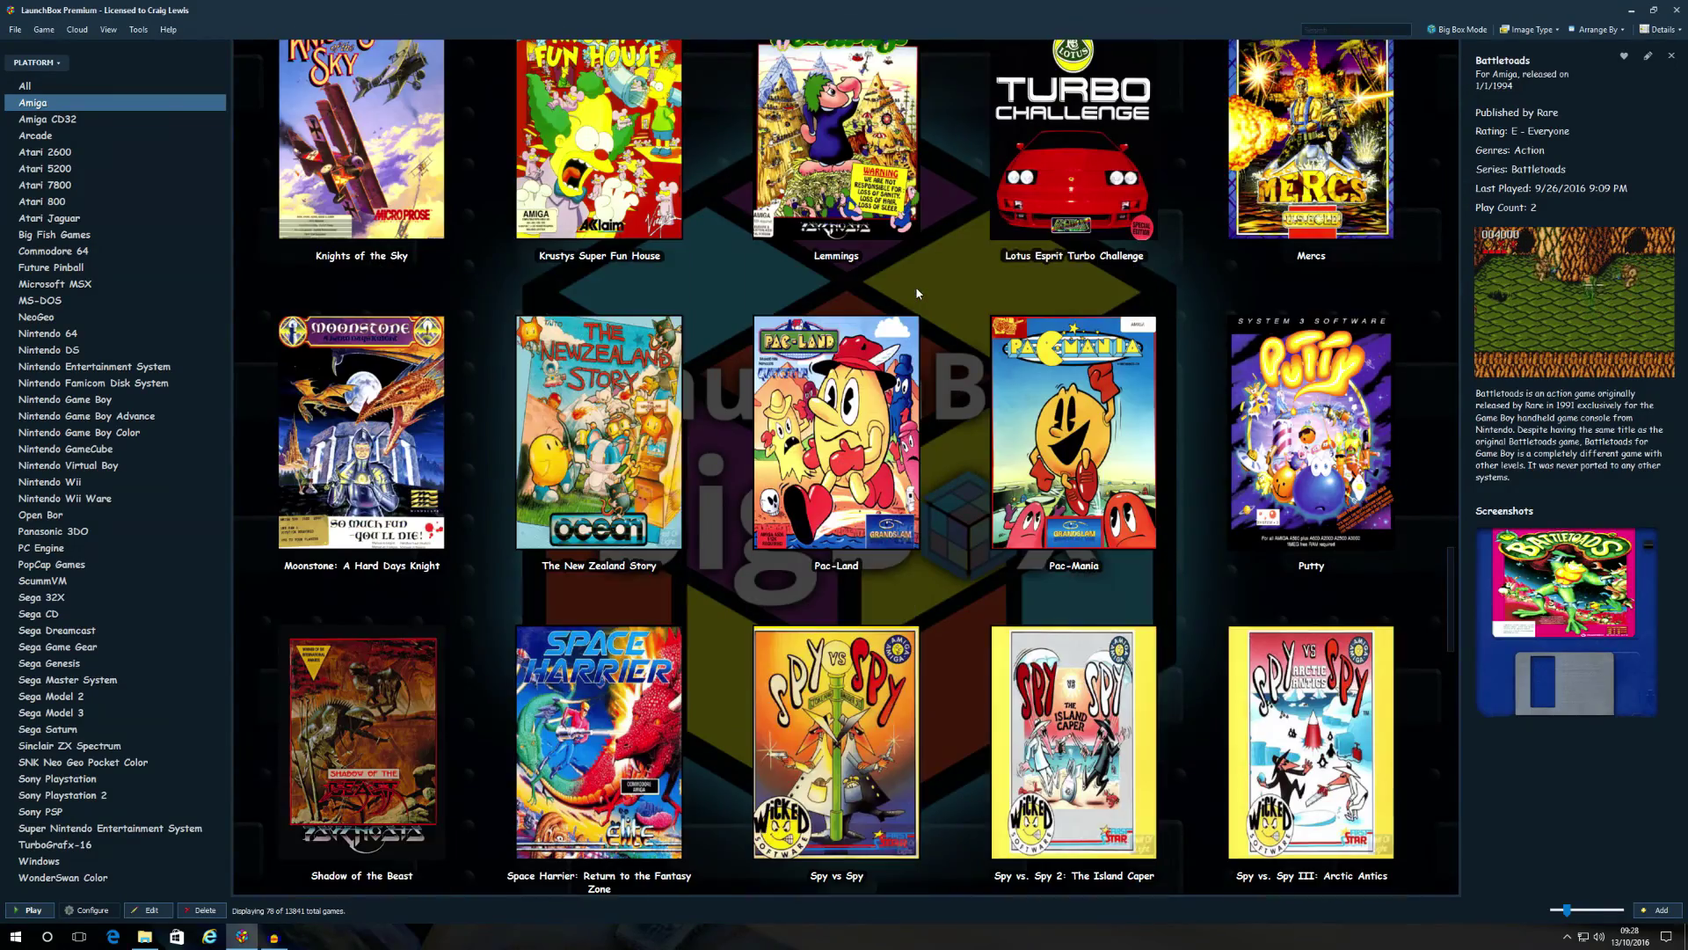
left_click(362, 730)
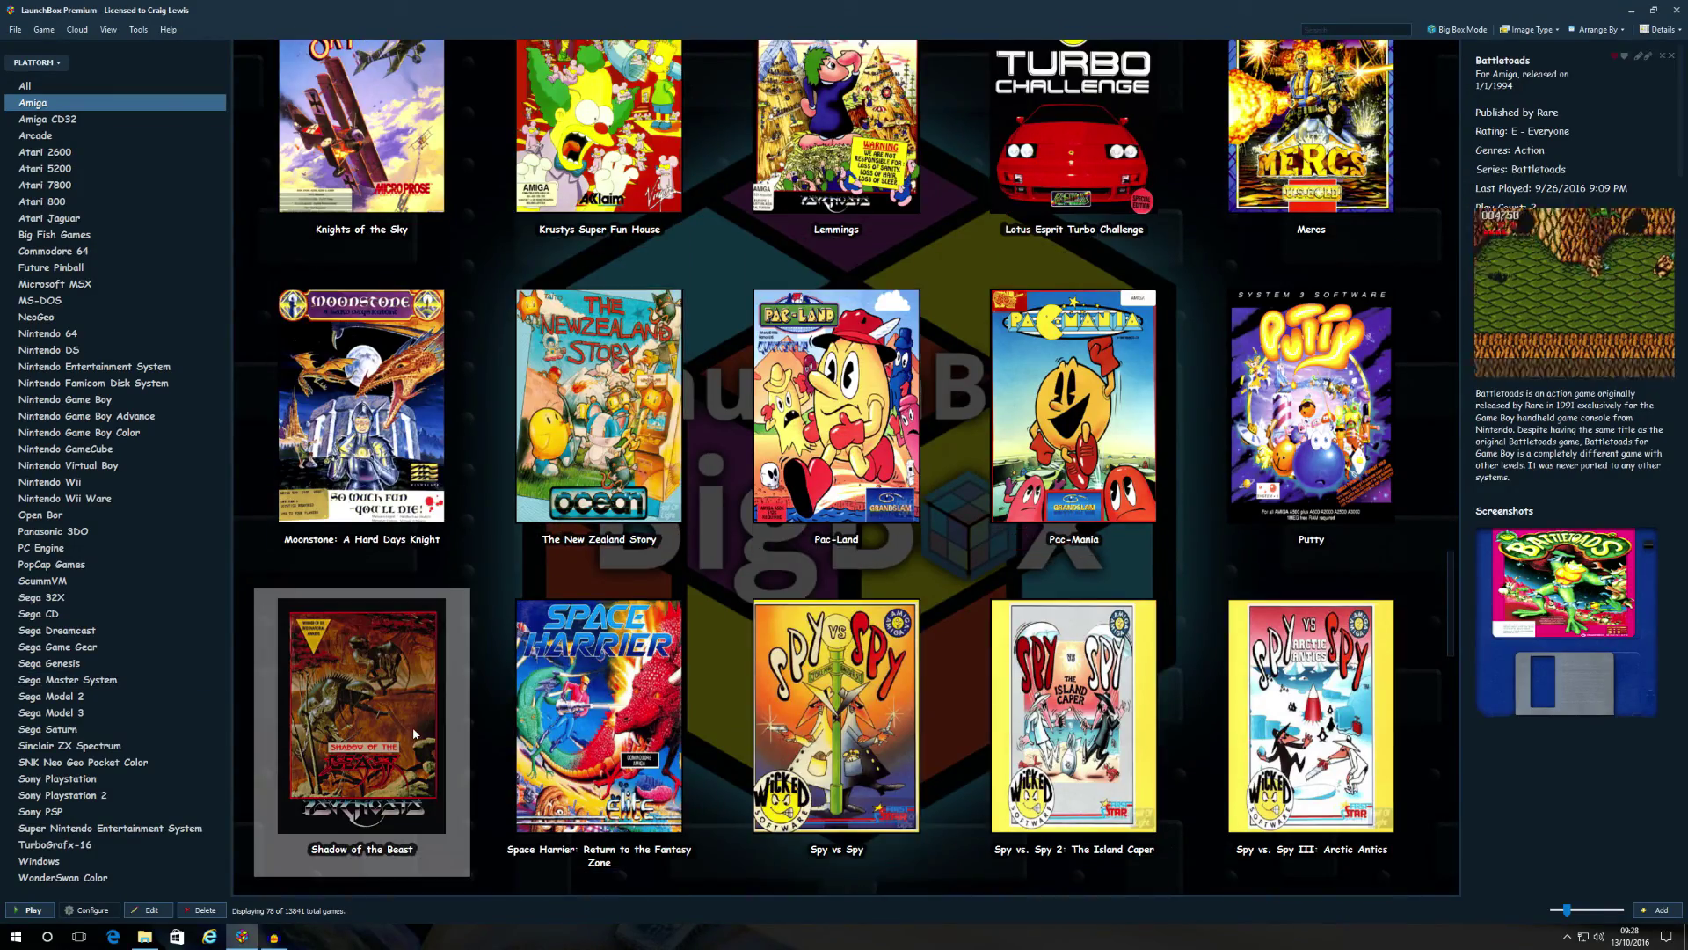
scroll(528, 536, "down", 2)
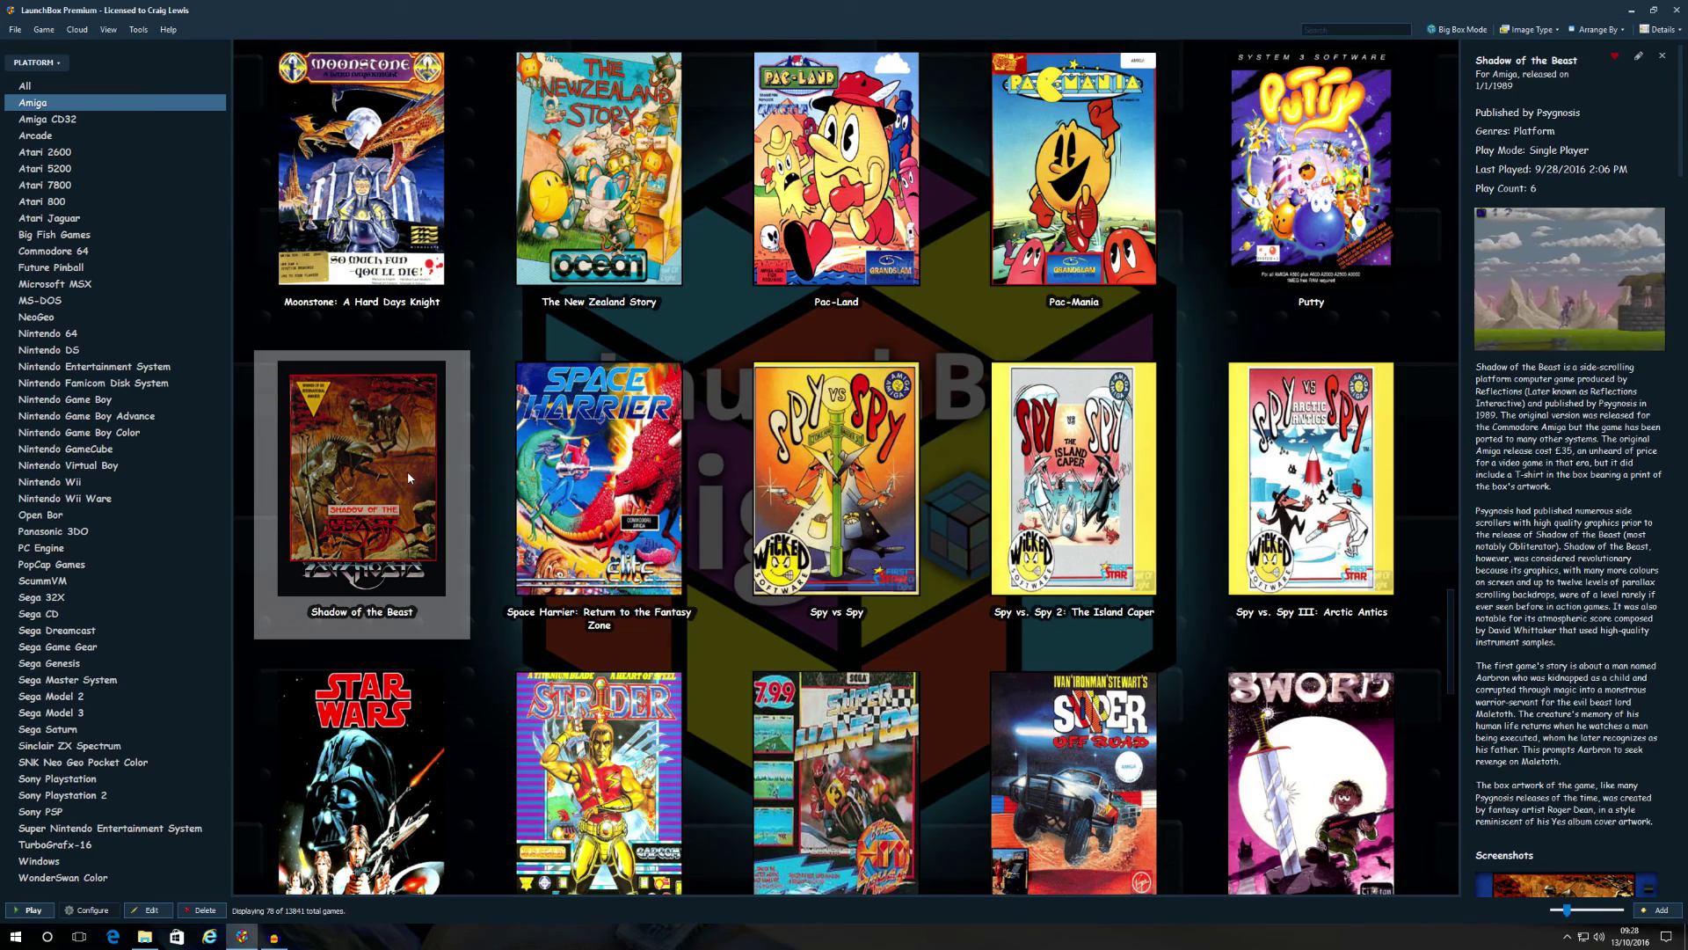